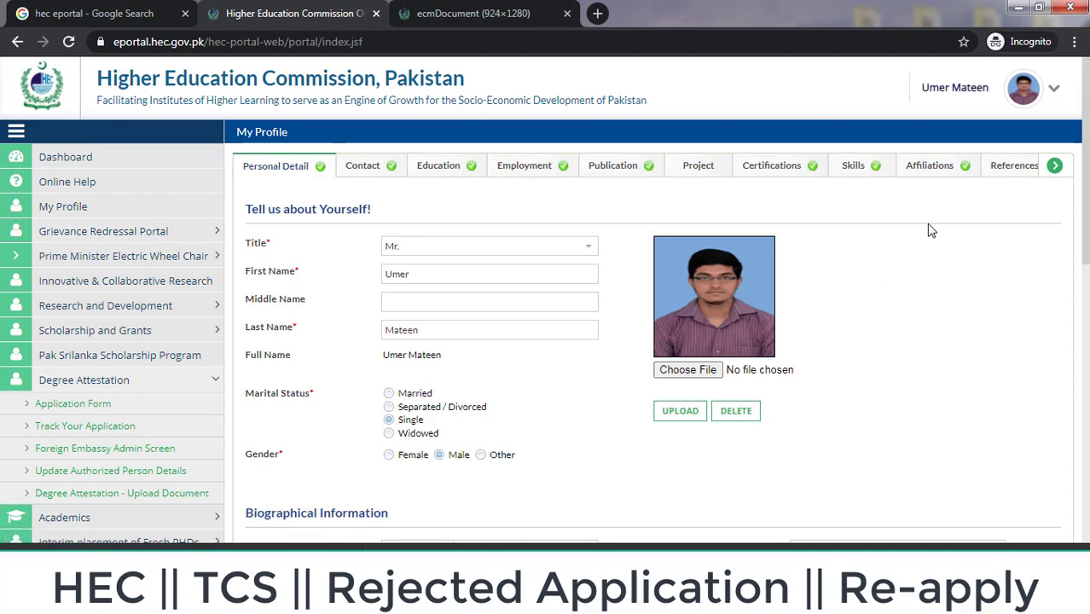
Step: Go to the profile's Document Upload section, confirming the leave-without-saving prompt
click(1055, 166)
click(981, 167)
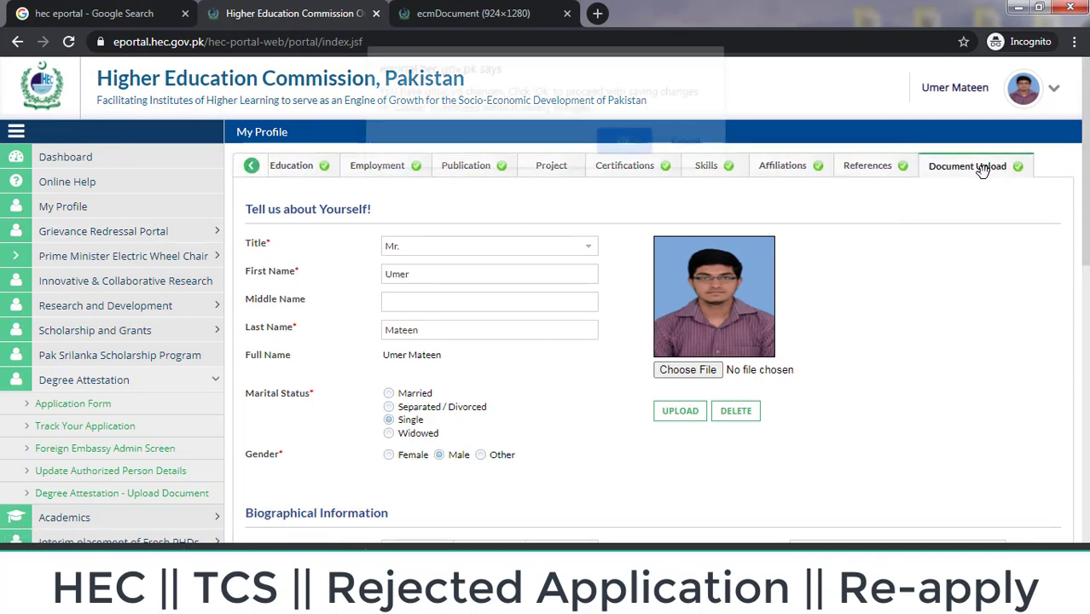
click(624, 150)
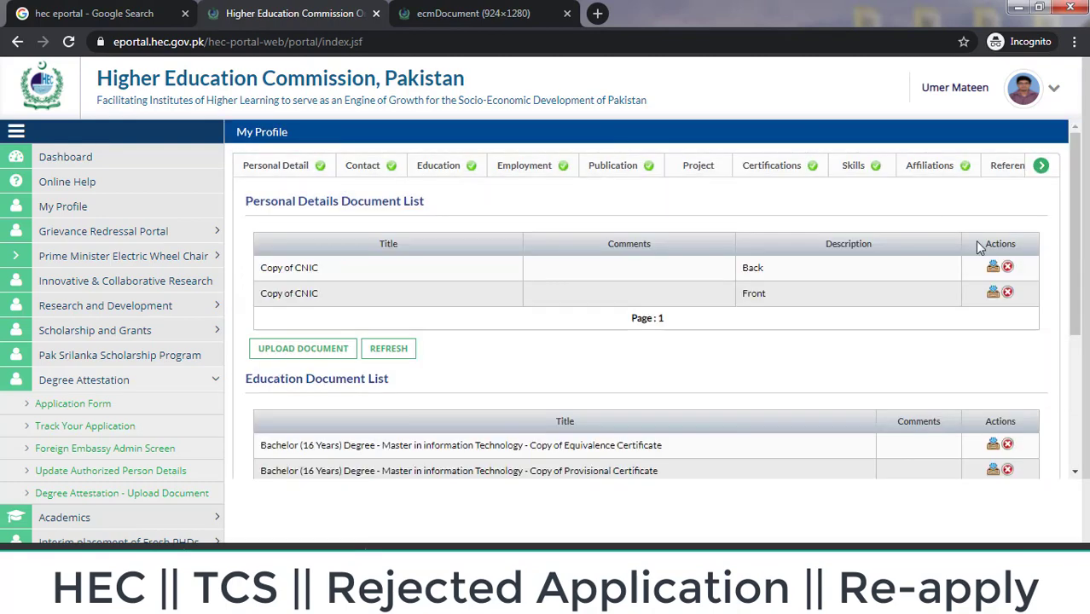
Step: Delete the Equivalence, Provisional, Transcript and Degree copies from the Education Document List
drag(1079, 214, 1080, 311)
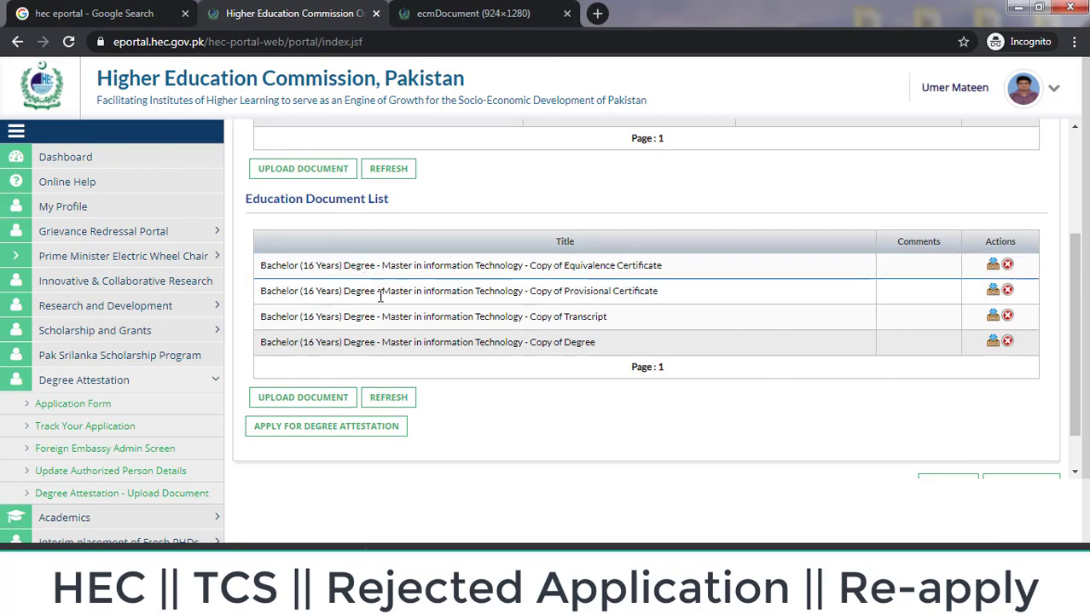
click(1009, 265)
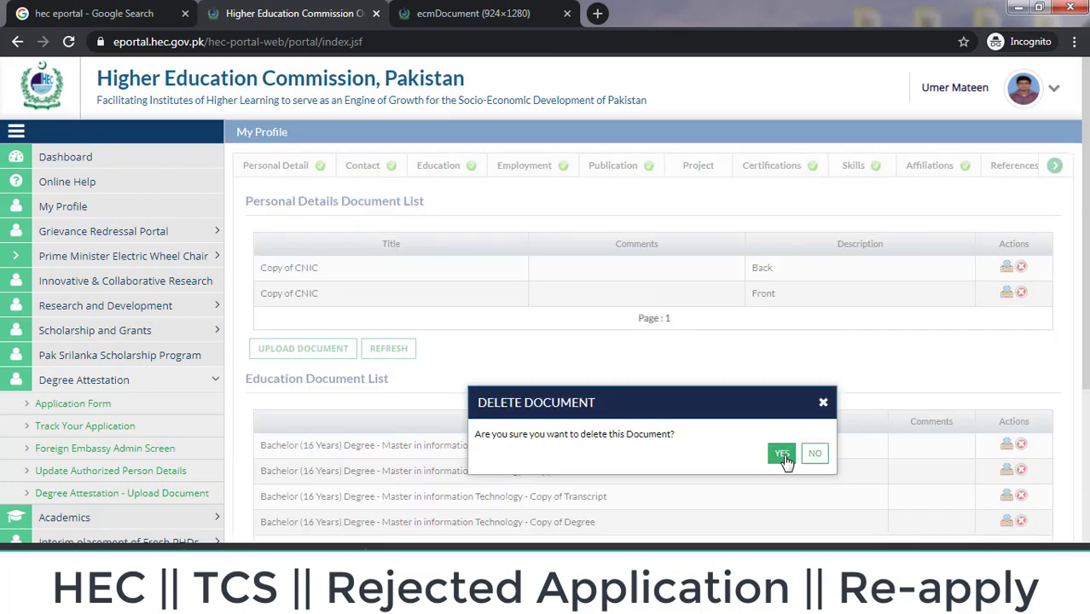
click(783, 454)
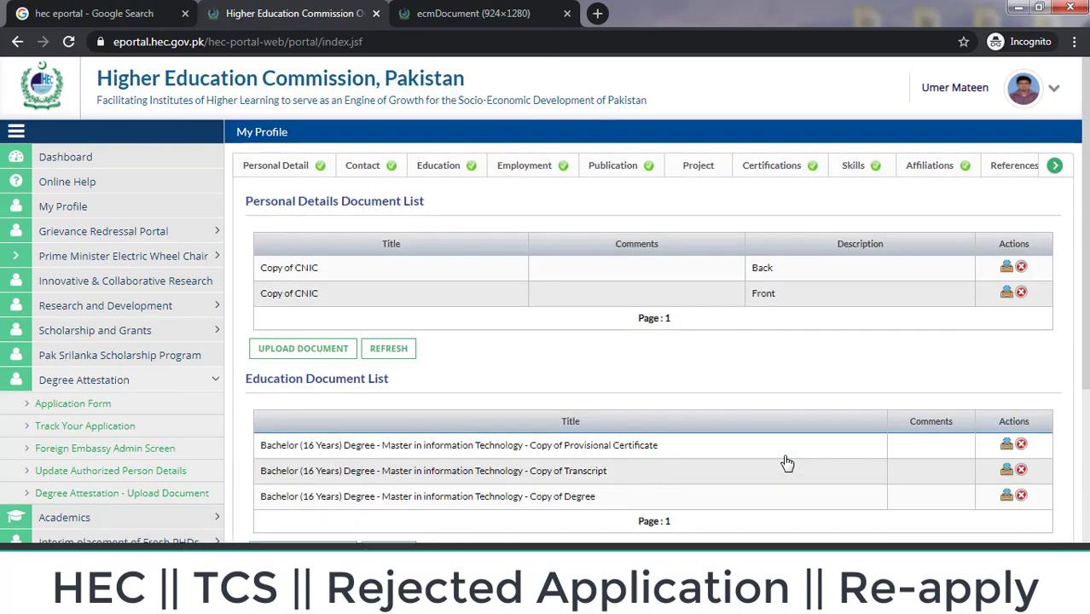
scroll(1024, 323, down, 3)
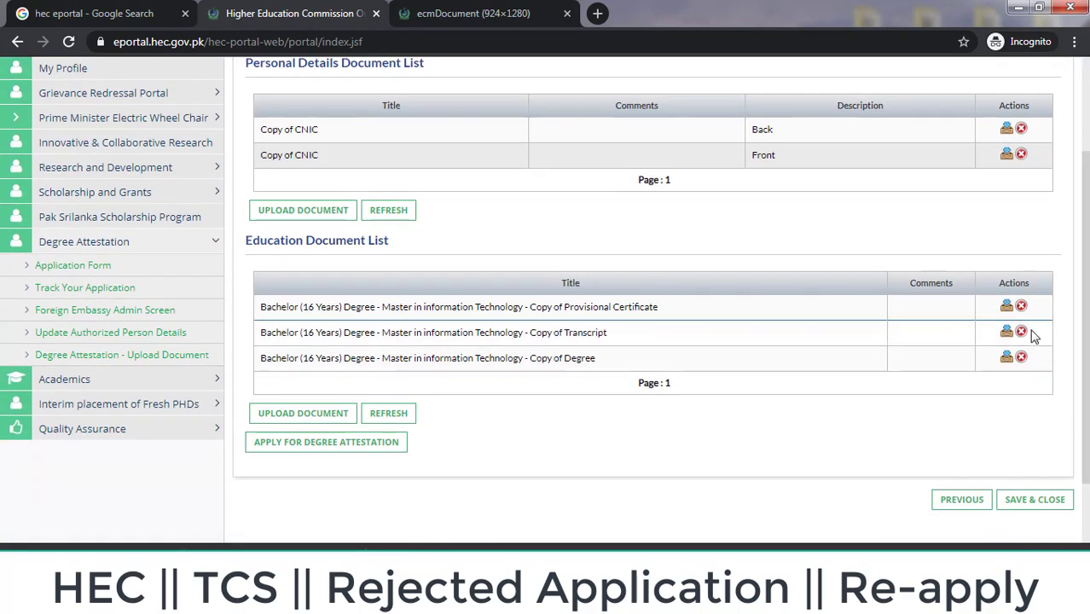
click(1021, 307)
click(781, 302)
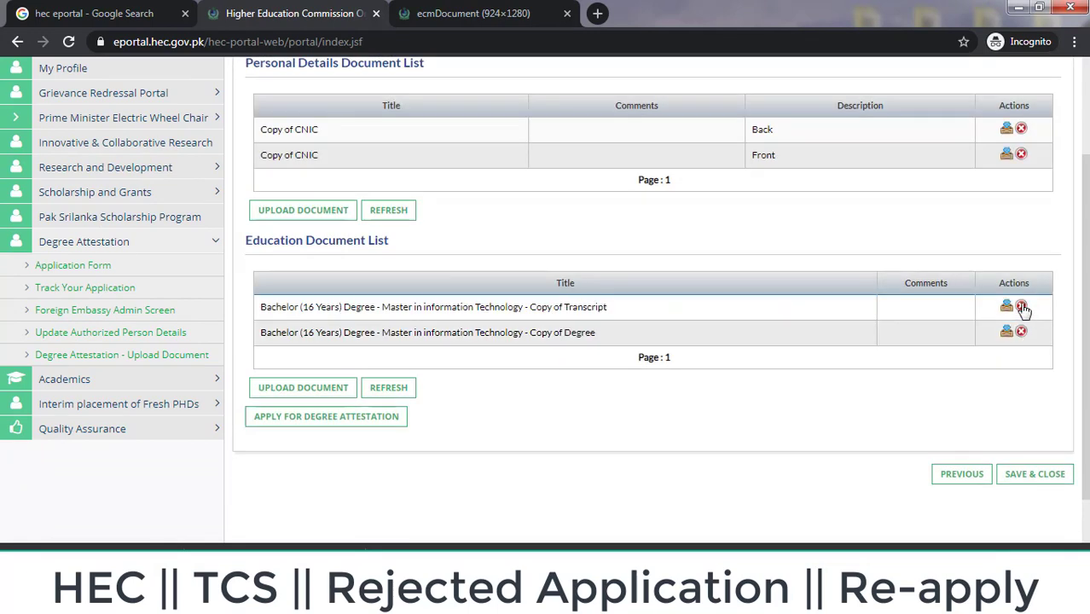
click(1021, 306)
click(780, 290)
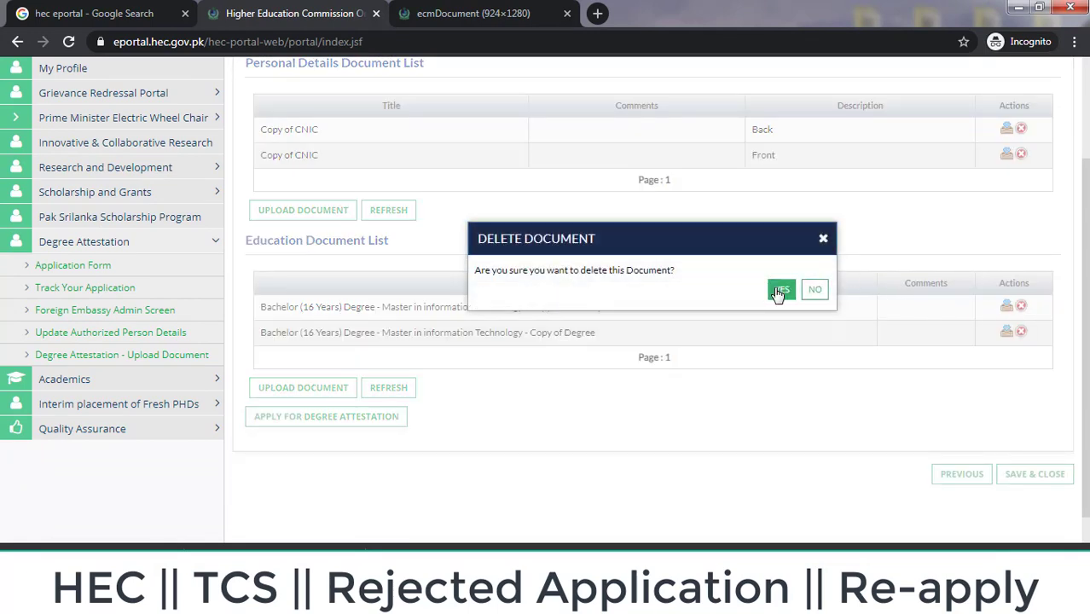
click(1022, 308)
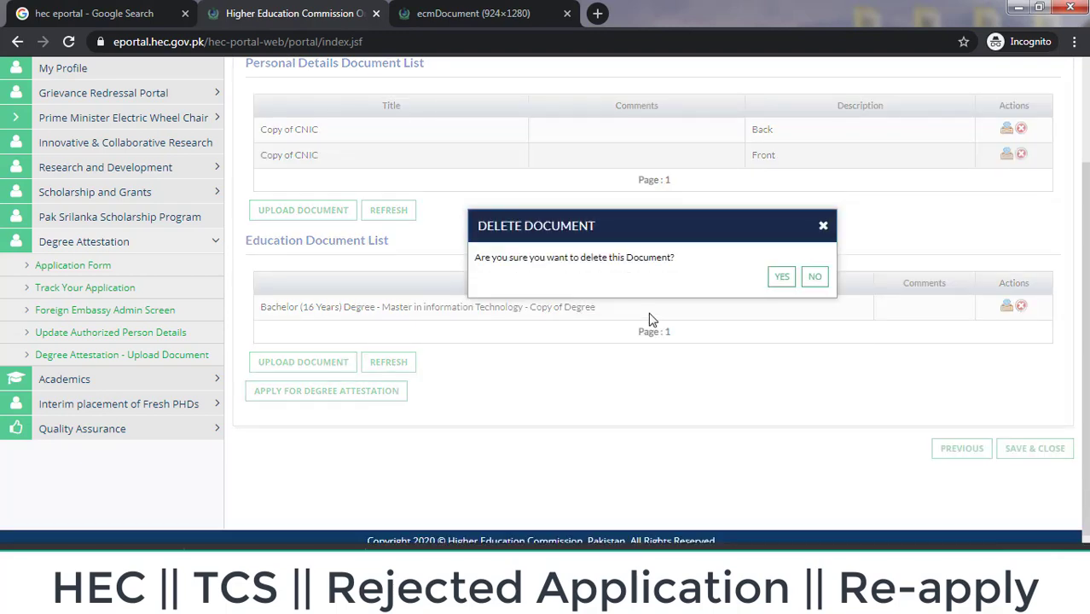
click(782, 277)
Step: Start a new upload titled Bachelor (14 Years) Bachelor of Science Copy of Degree
click(299, 417)
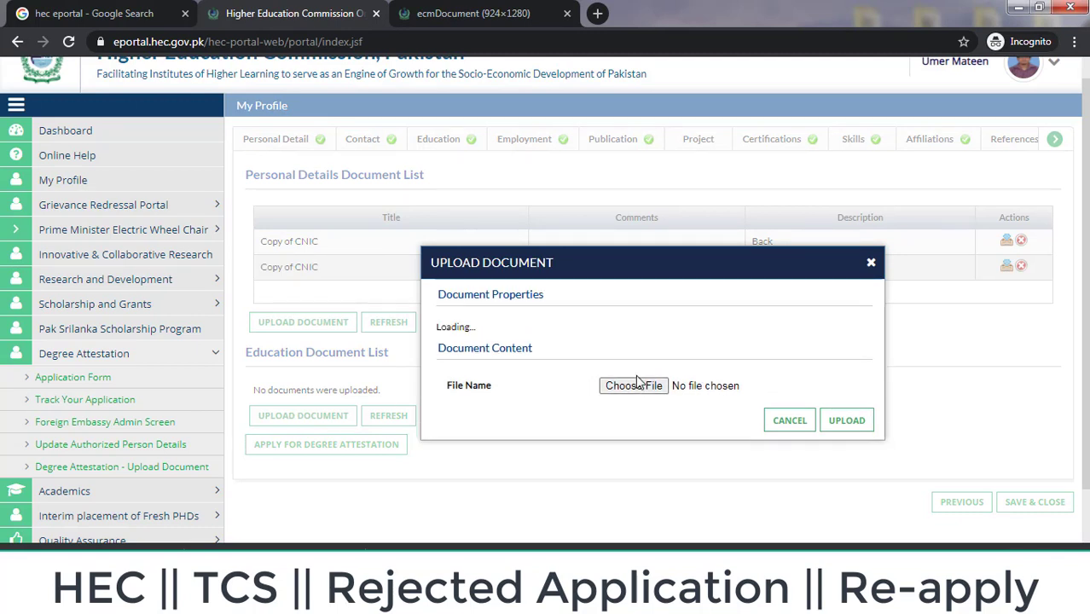
click(738, 339)
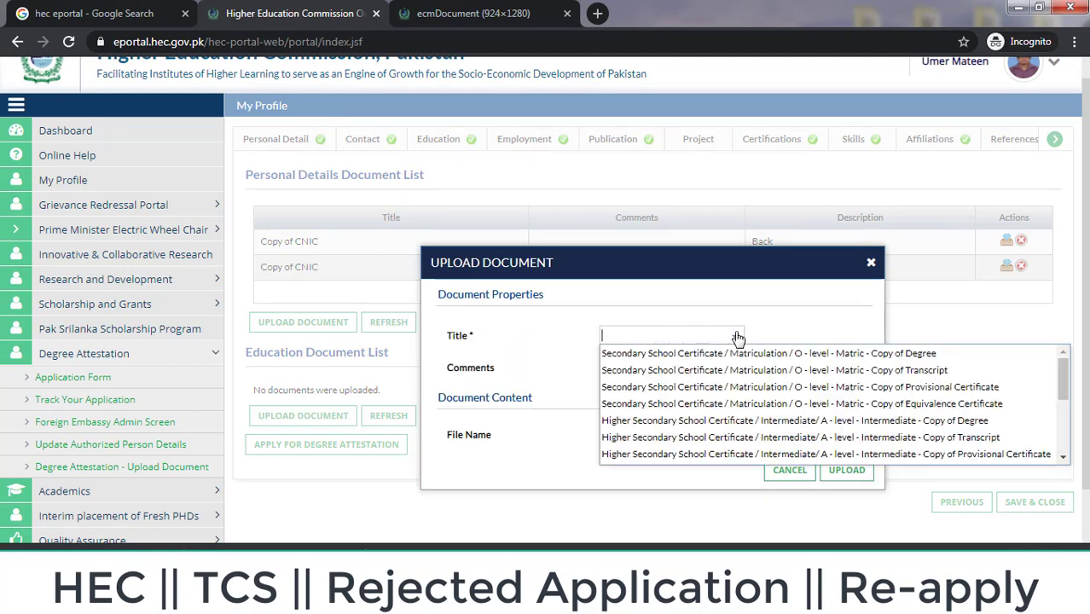
key(Down)
key(Down)
key(Down)
key(Down)
key(Down)
key(Down)
key(Down)
key(Down)
key(Down)
key(Down)
key(Down)
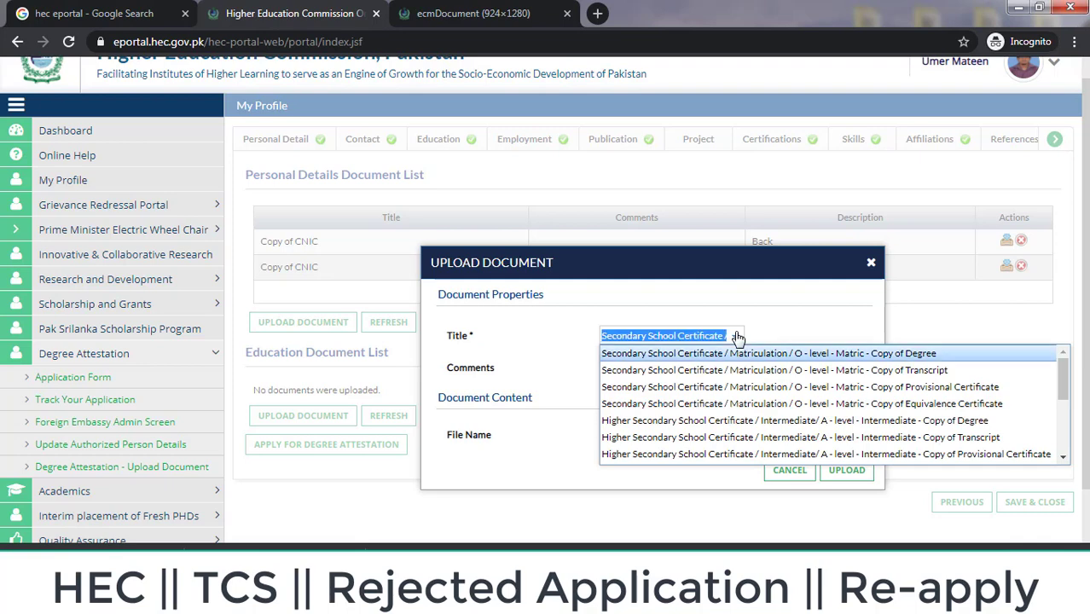
key(Down)
key(Down)
key(Down)
key(Down)
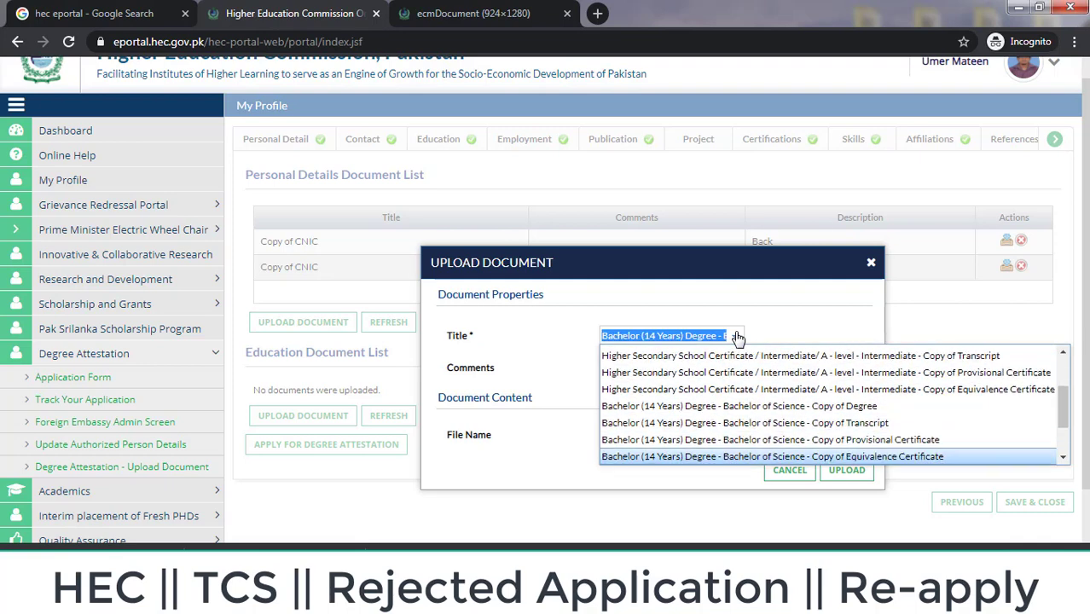
key(Up)
key(Up)
key(Up)
key(Up)
key(Up)
key(Up)
key(Up)
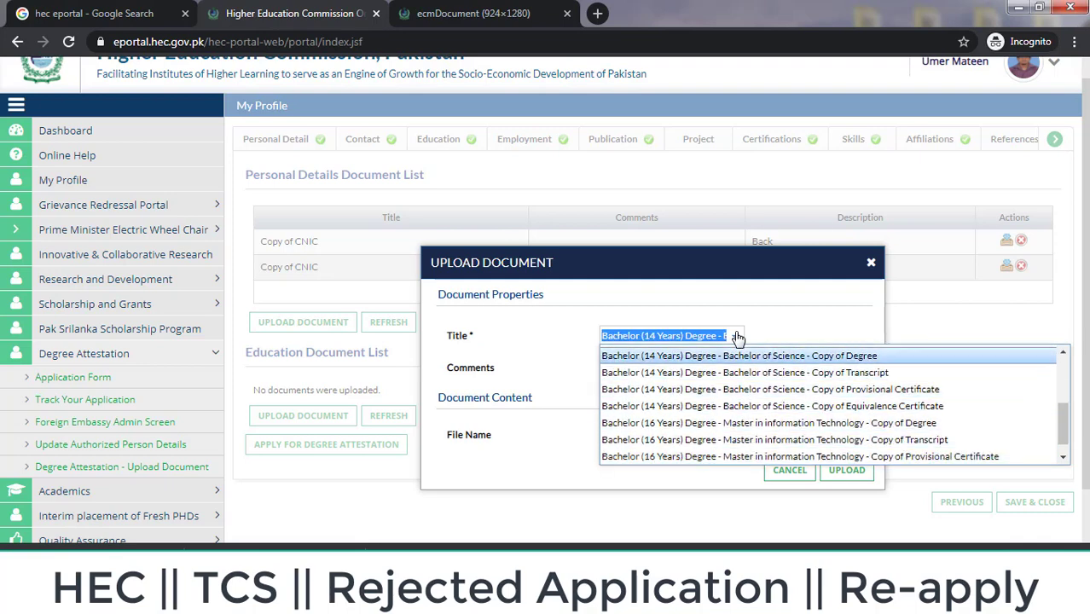
key(Down)
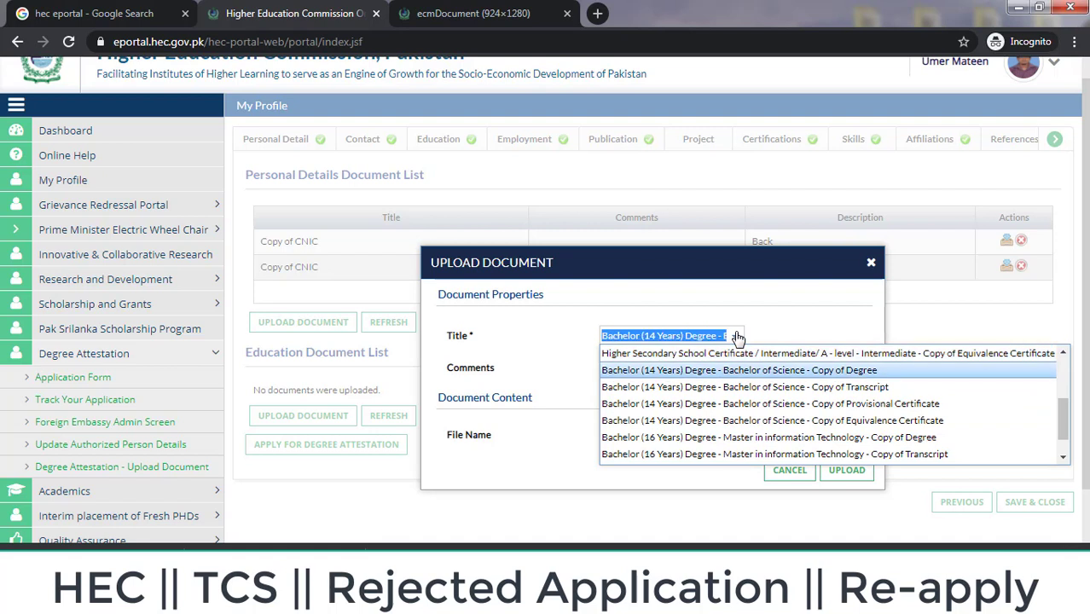
key(Return)
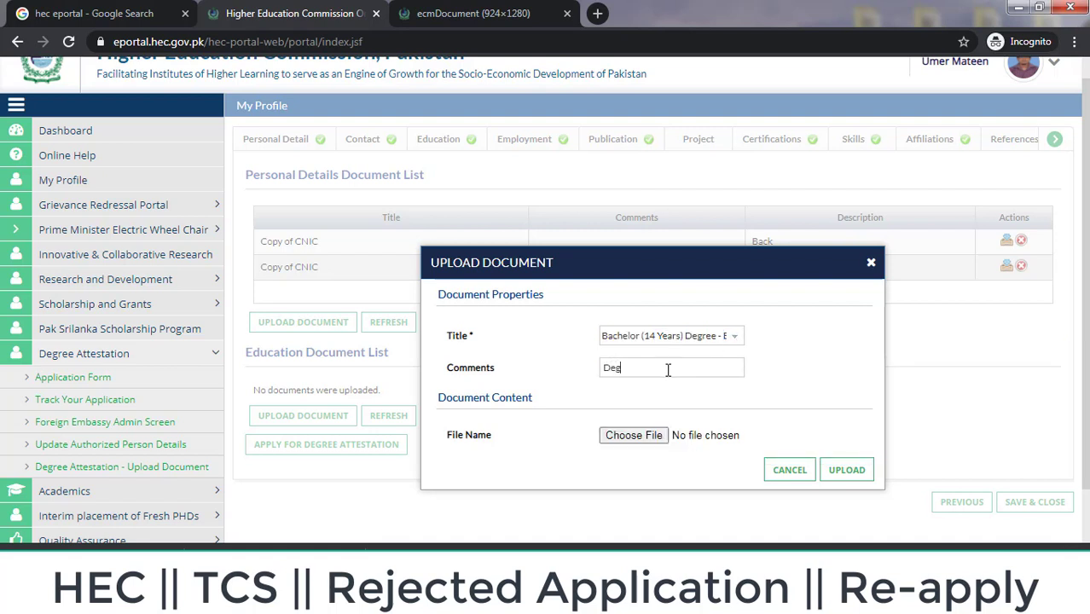
Step: Attach degree.jpg as the degree scan and upload it
click(628, 436)
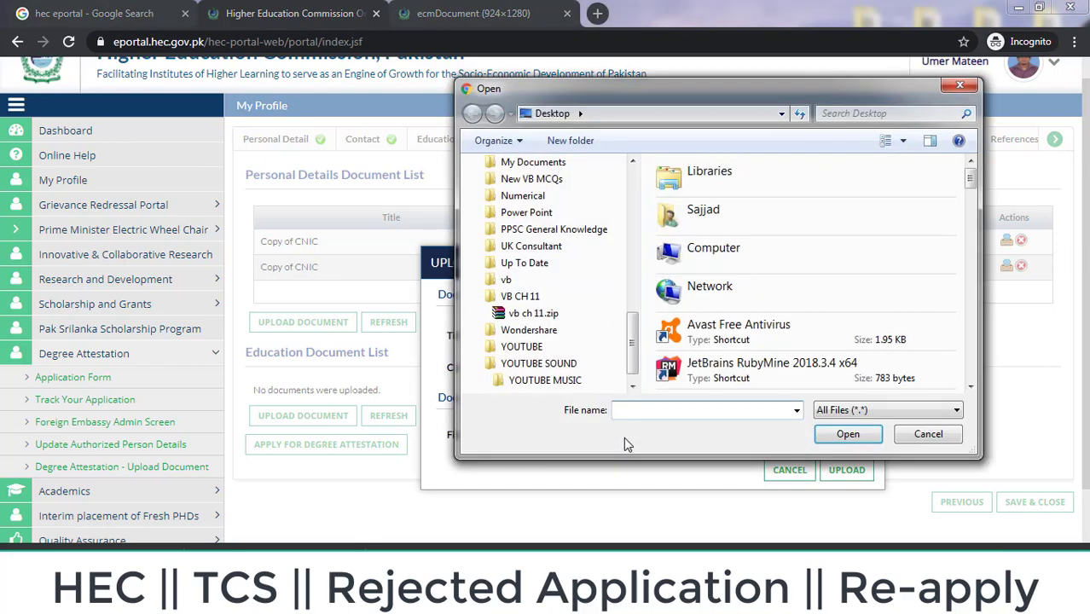
text(def)
key(BackSpace)
text(g)
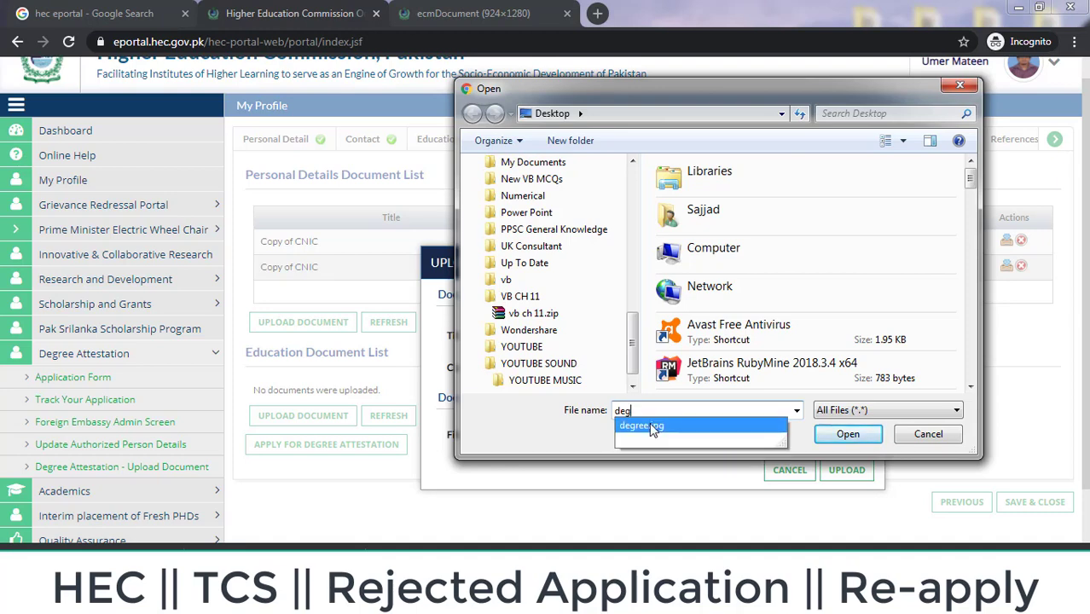
click(653, 426)
click(848, 434)
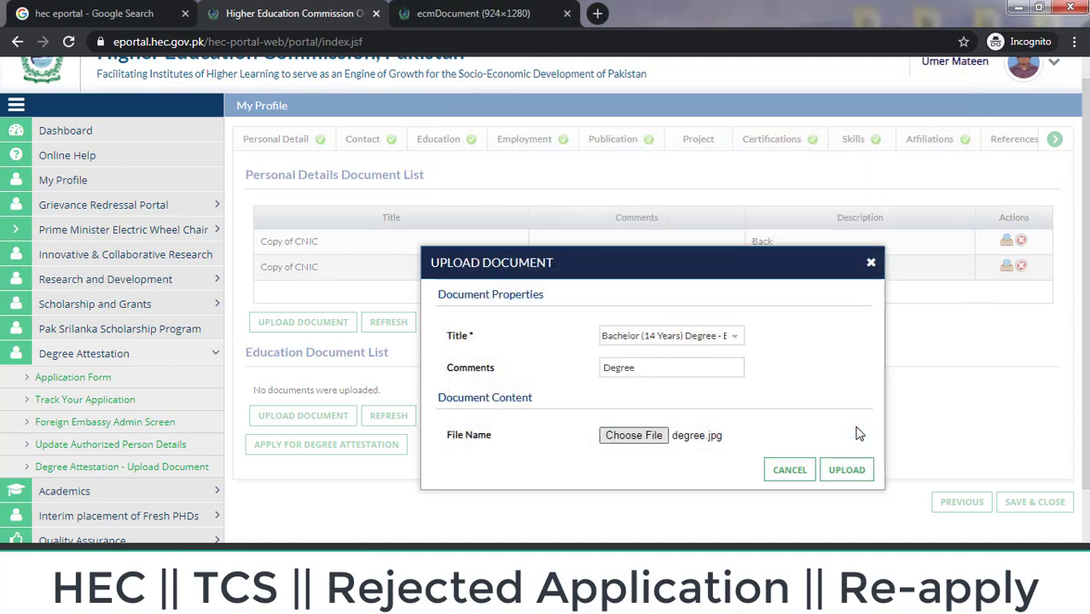
click(847, 472)
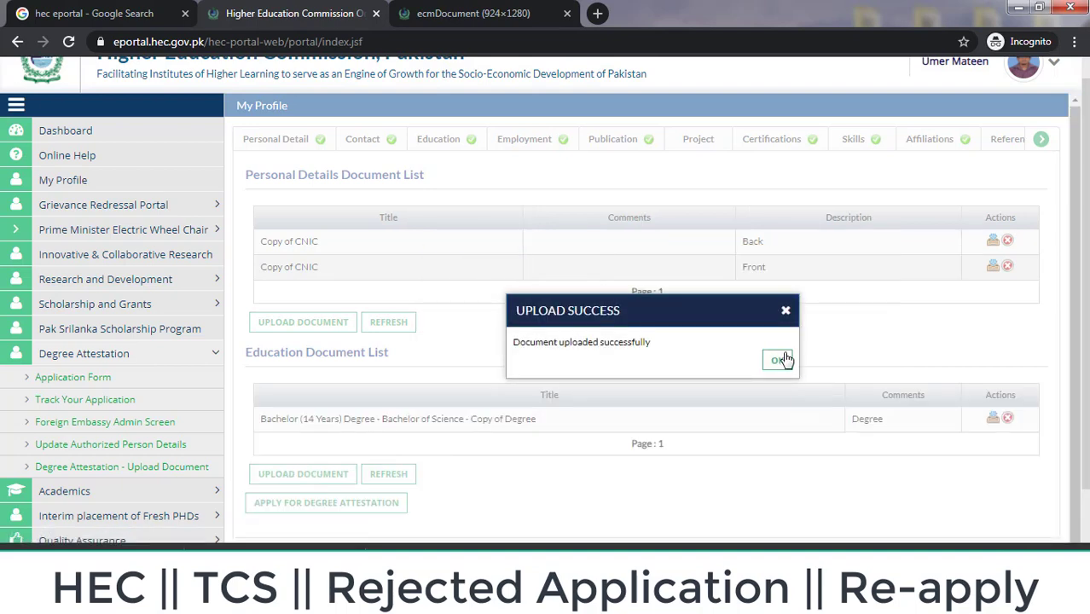
click(779, 360)
scroll(942, 309, down, 3)
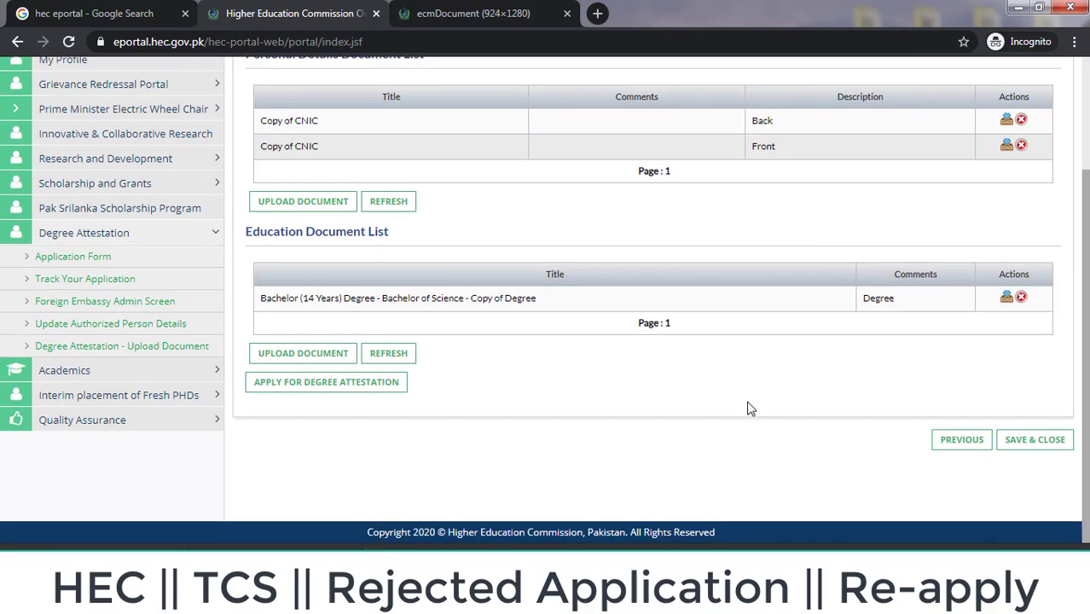
Step: Start another upload titled Bachelor of Science Copy of Transcript
click(281, 353)
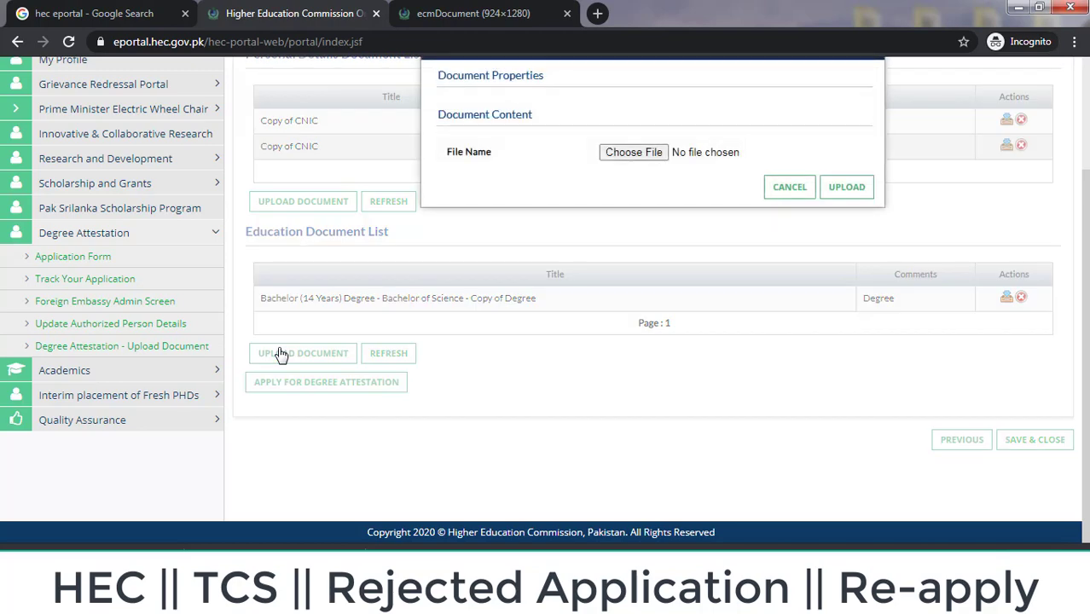
scroll(659, 269, up, 1)
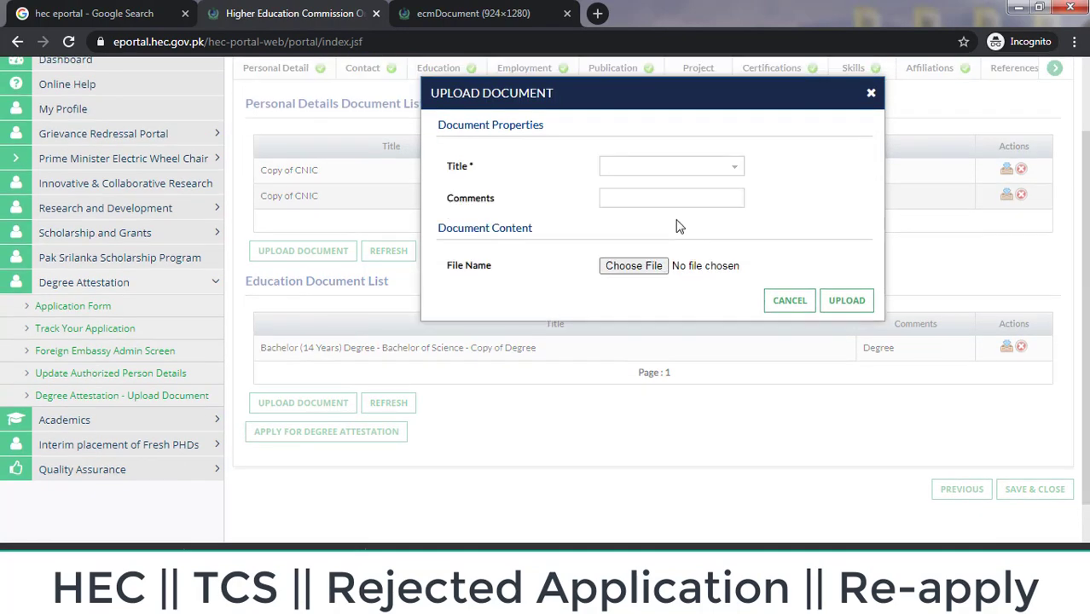
click(538, 126)
click(737, 167)
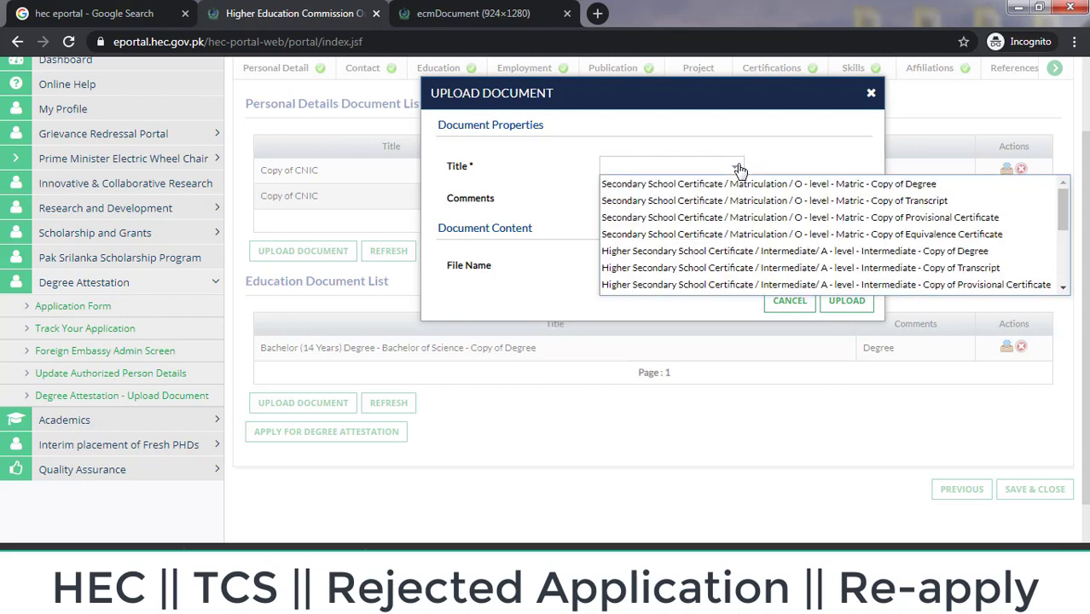
key(Down)
key(Down)
key(Down)
key(Down)
key(Down)
key(Down)
key(Down)
key(Down)
key(Down)
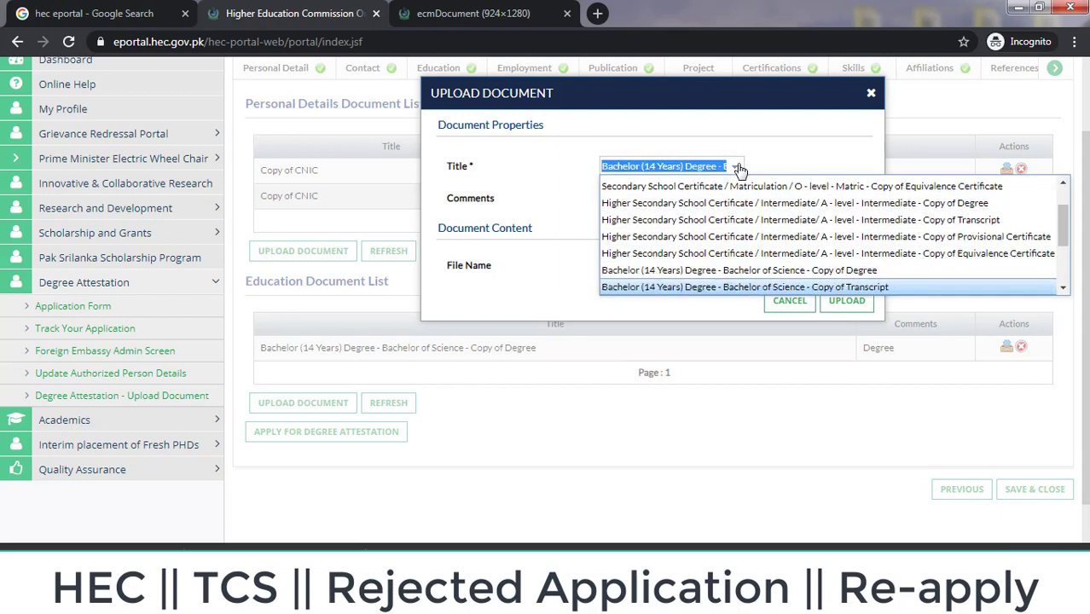
key(Up)
key(Return)
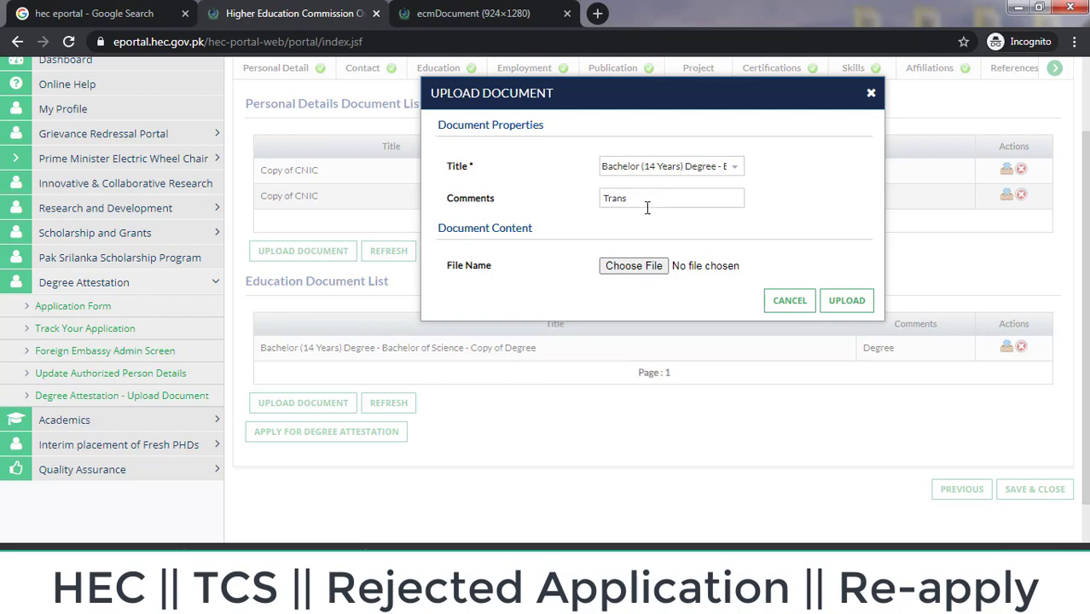
Step: Attach trans.jpg as the transcript scan and upload it
click(630, 265)
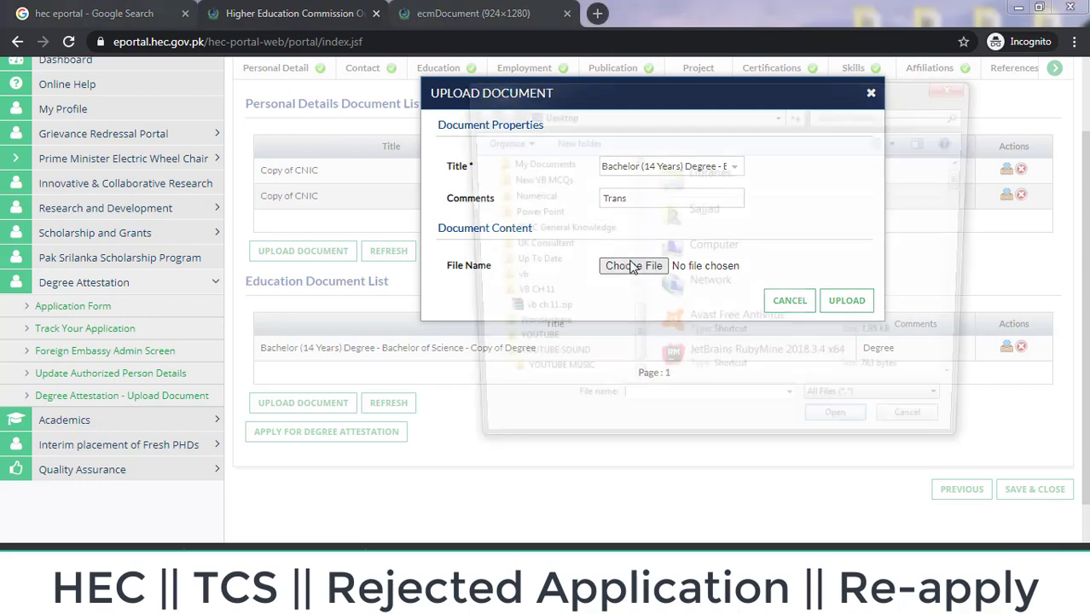
text(tran)
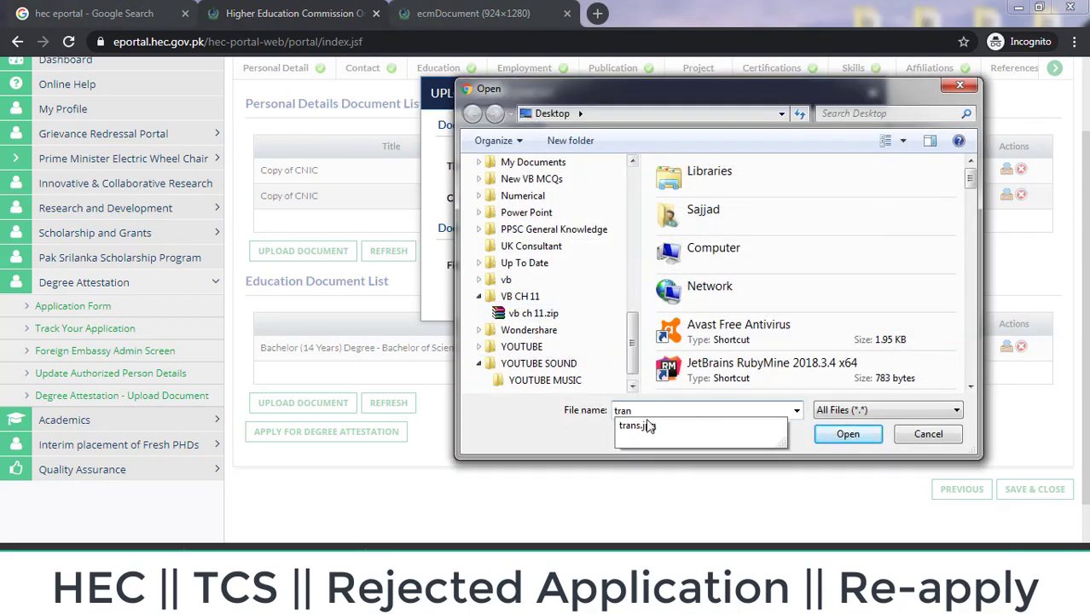
click(647, 421)
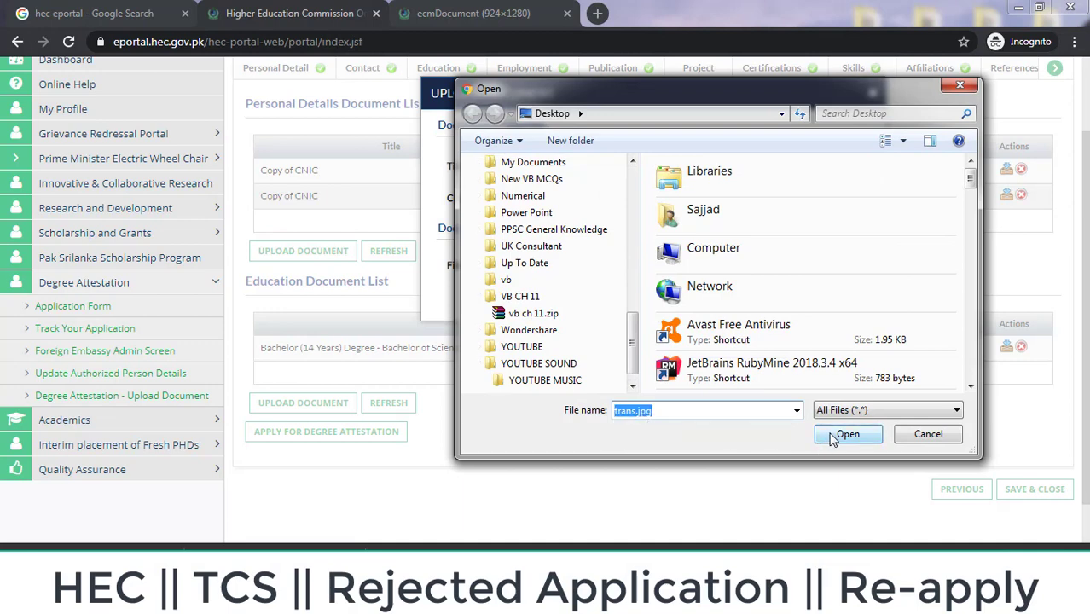
click(846, 435)
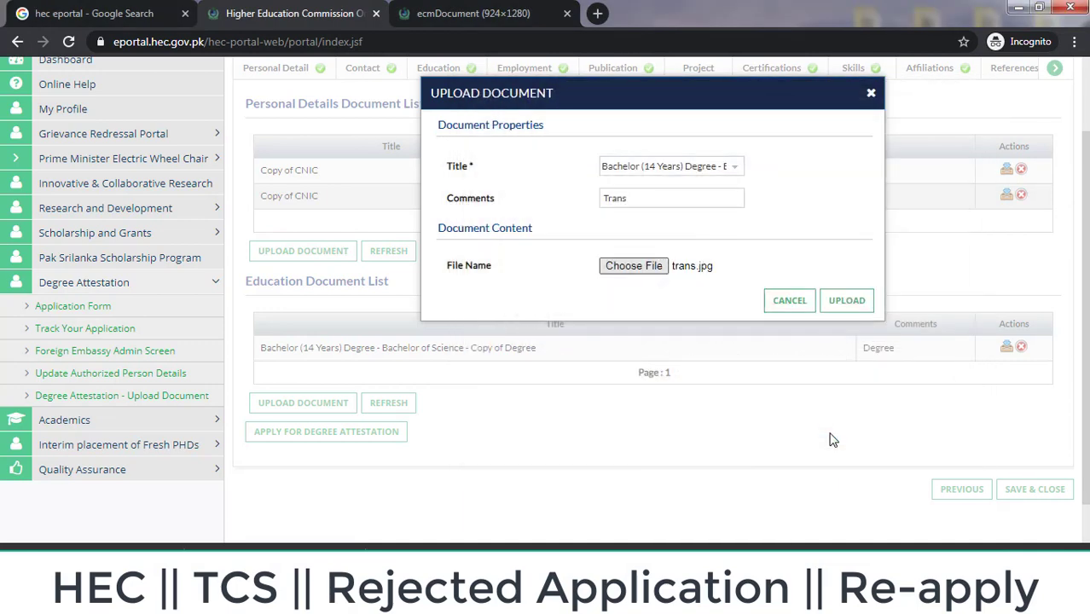
click(862, 309)
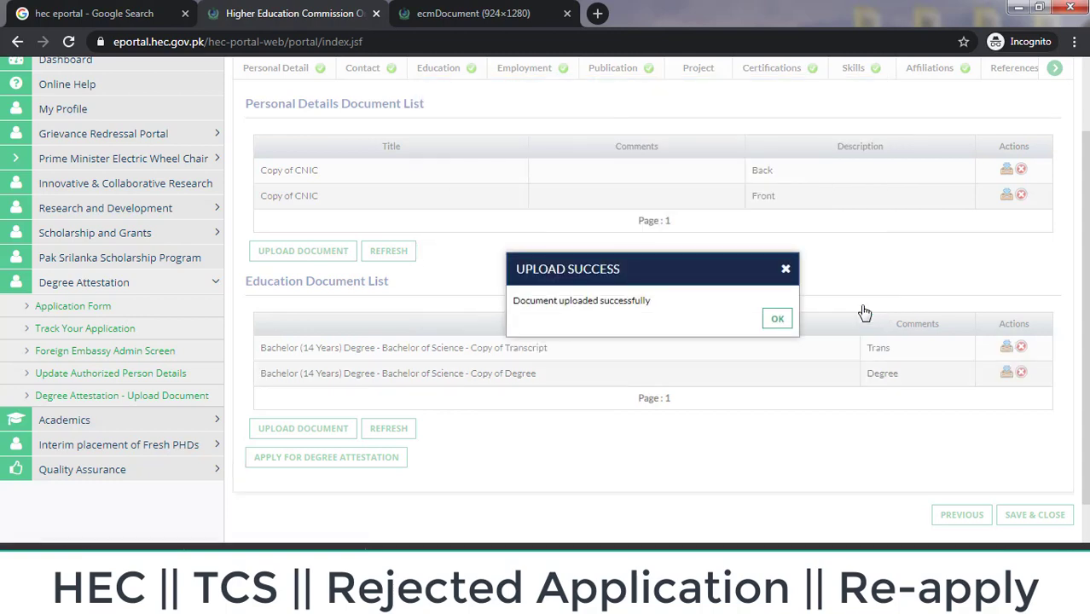
click(787, 322)
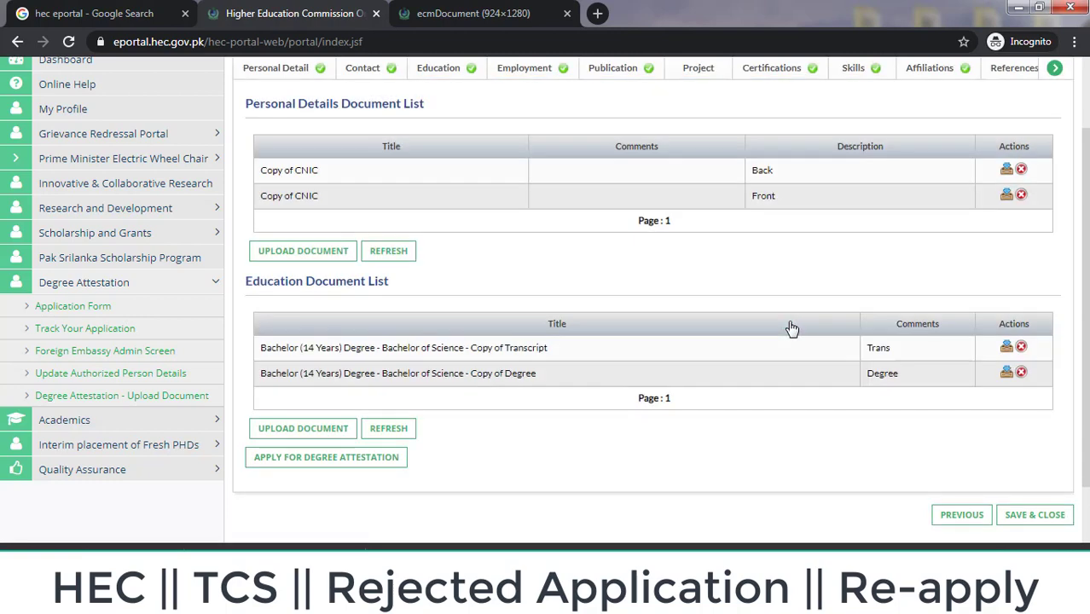
scroll(499, 317, down, 1)
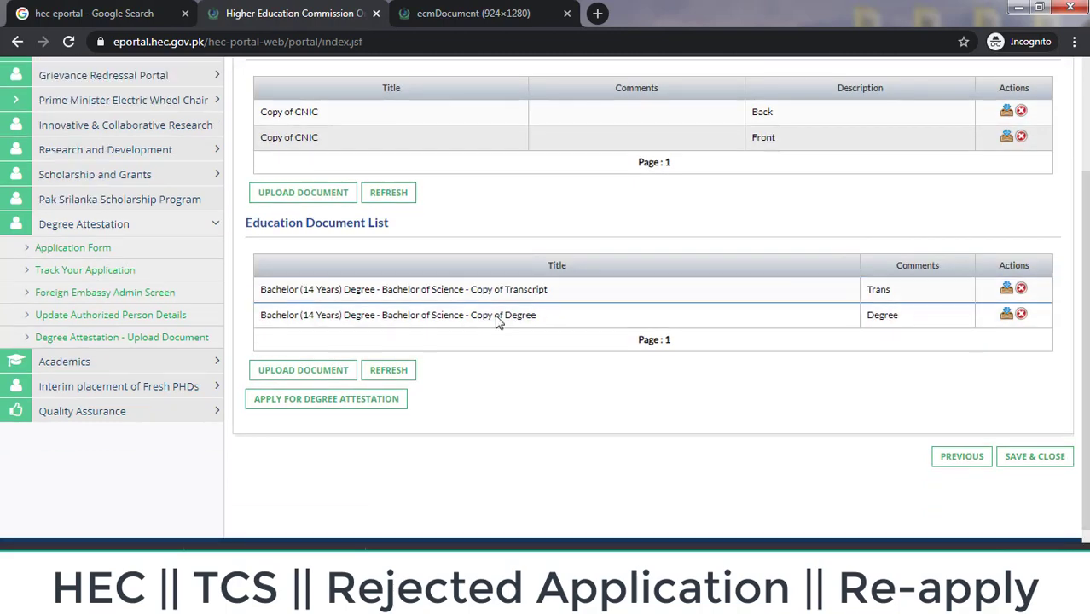
click(300, 376)
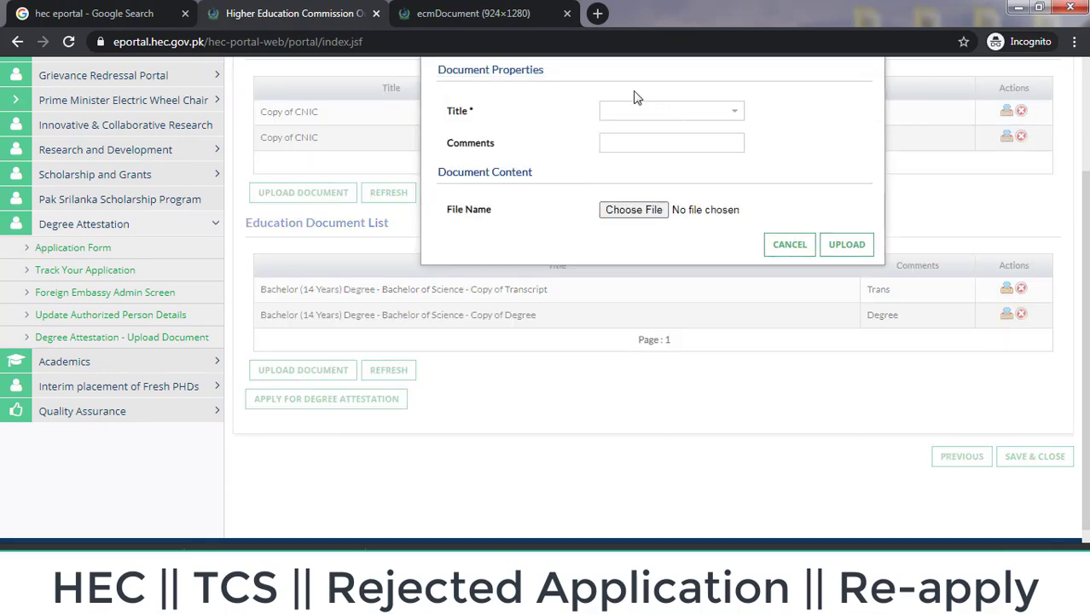
click(743, 117)
key(Down)
key(Down)
key(Down)
key(Down)
key(Down)
key(Down)
key(Down)
key(Down)
key(Down)
key(Down)
key(Down)
key(Down)
key(Down)
key(Down)
key(Down)
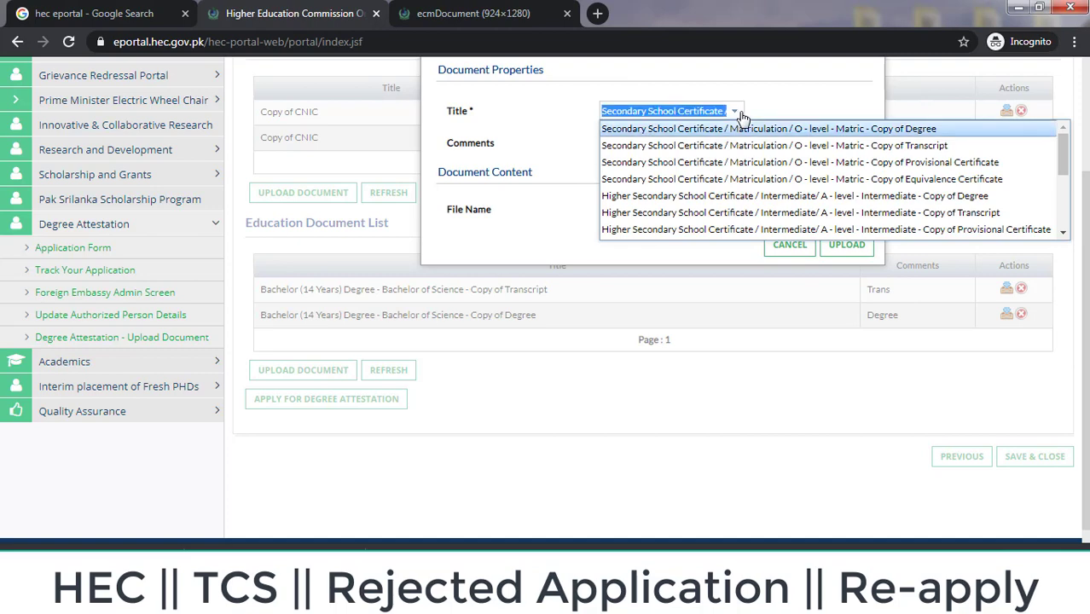
key(Down)
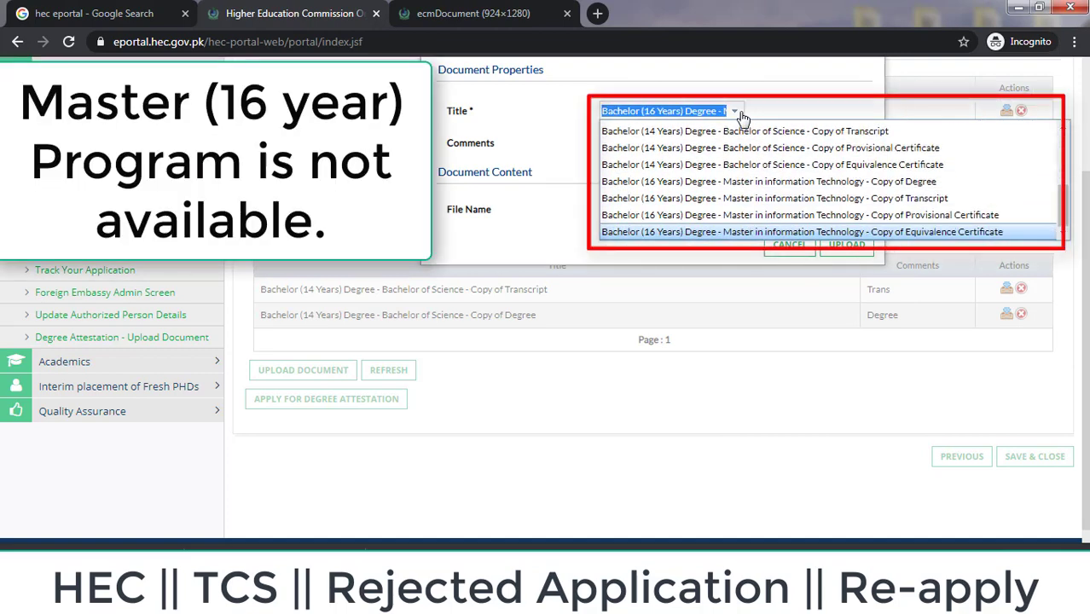
key(Down)
key(Up)
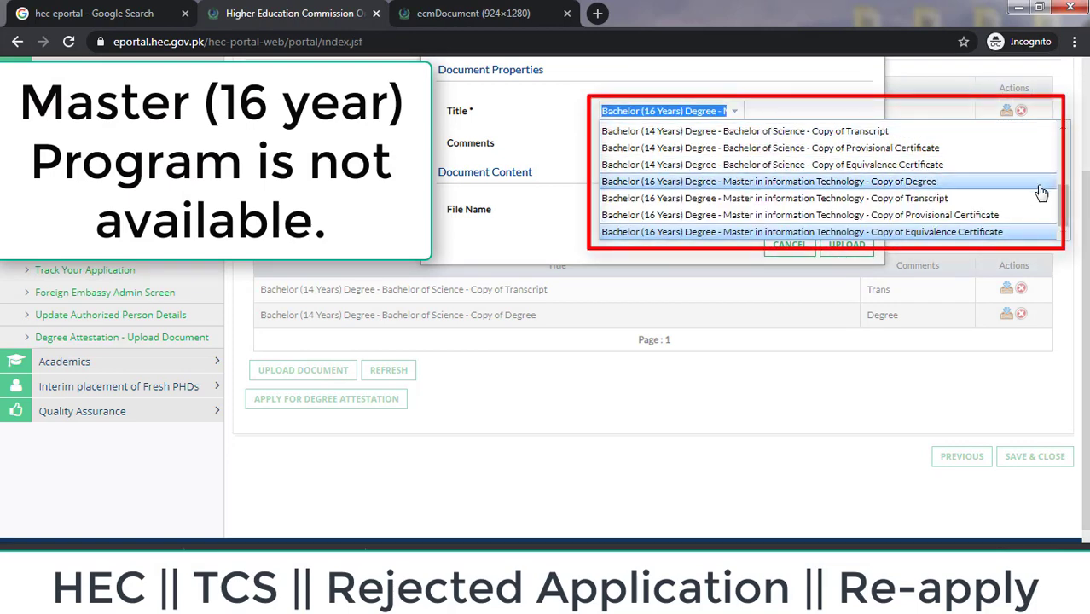
mouse_move(1067, 221)
mouse_down()
mouse_move(1062, 151)
mouse_move(1066, 226)
mouse_up()
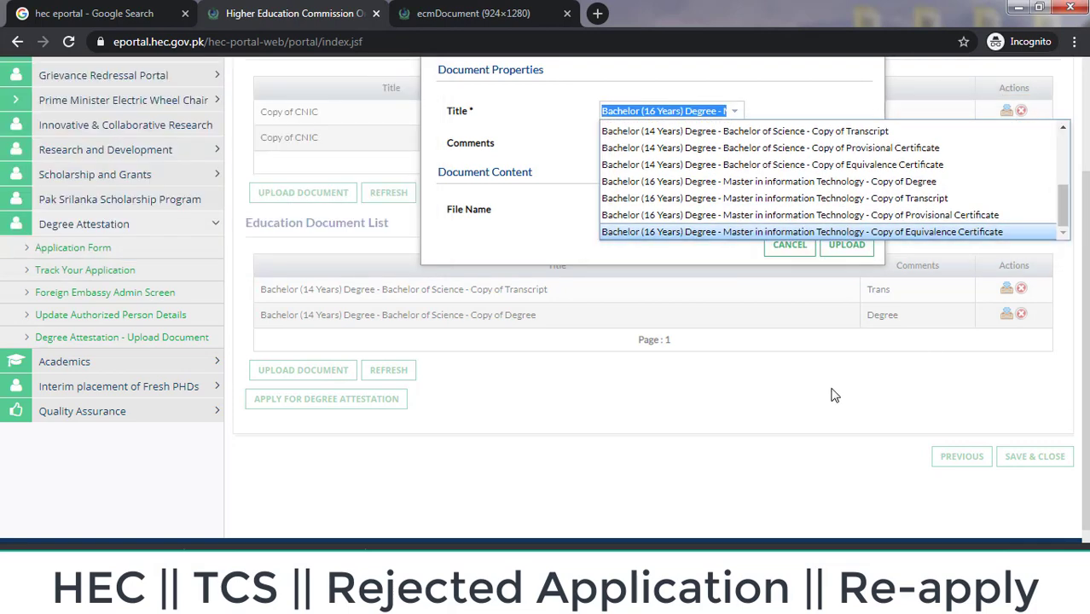
click(834, 395)
click(790, 245)
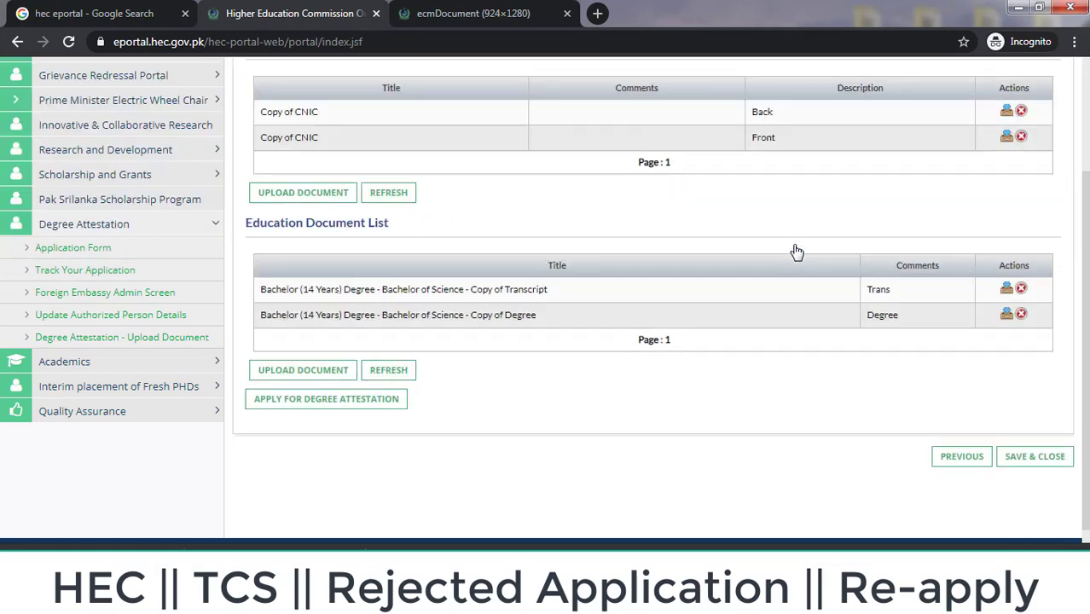
click(303, 372)
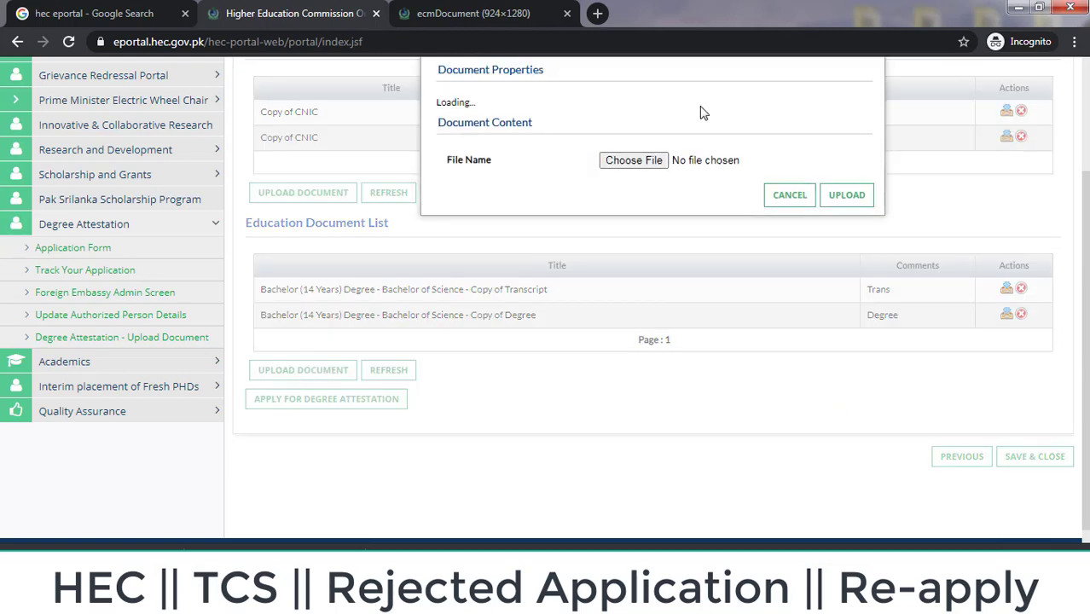
click(736, 115)
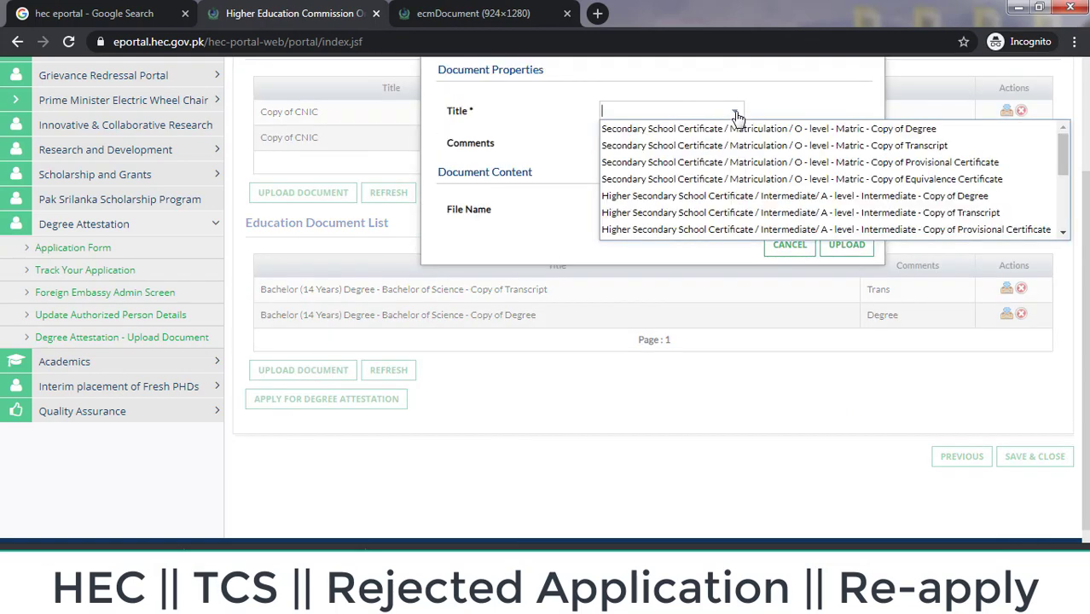
key(Down)
key(Down)
key(Down)
key(Down)
key(Down)
key(Down)
key(Down)
key(Down)
key(Down)
key(Down)
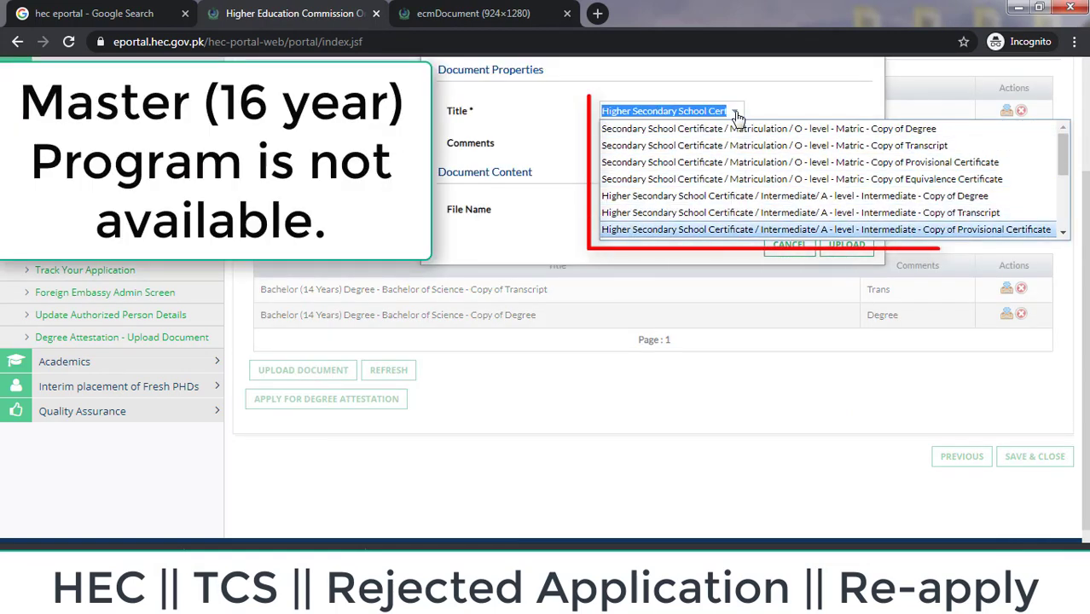
key(Down)
key(Down)
key(Down)
key(Down)
key(Down)
key(Down)
key(Home)
key(End)
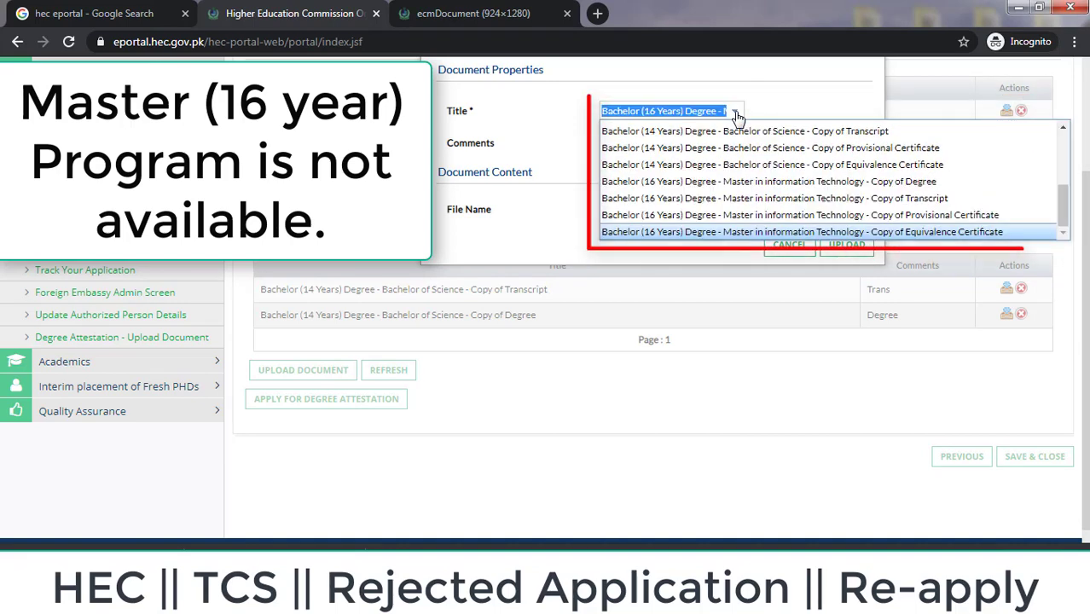
click(782, 343)
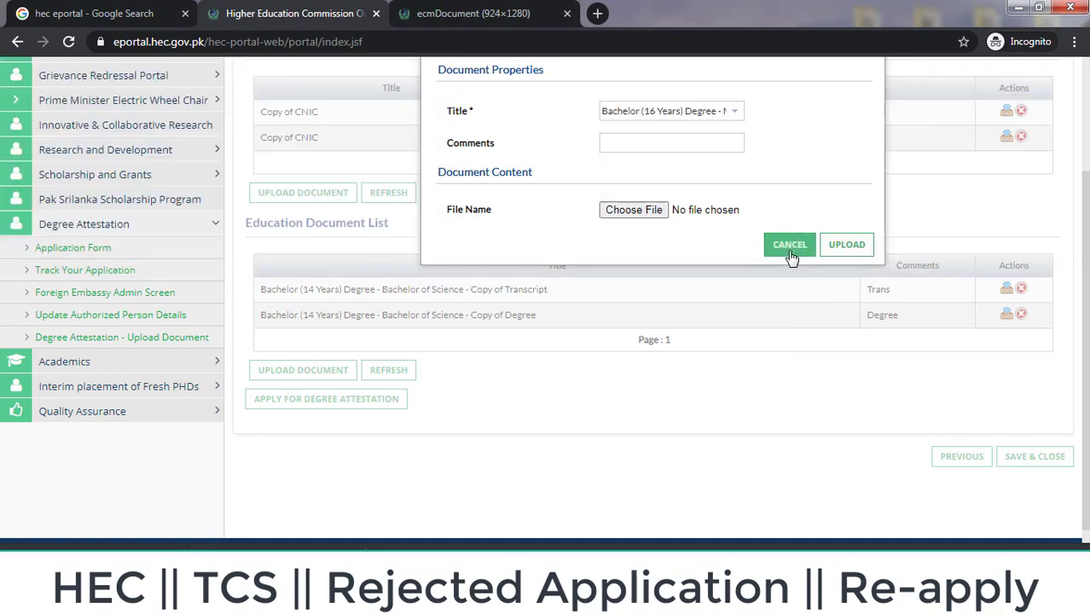
click(790, 248)
scroll(825, 260, up, 3)
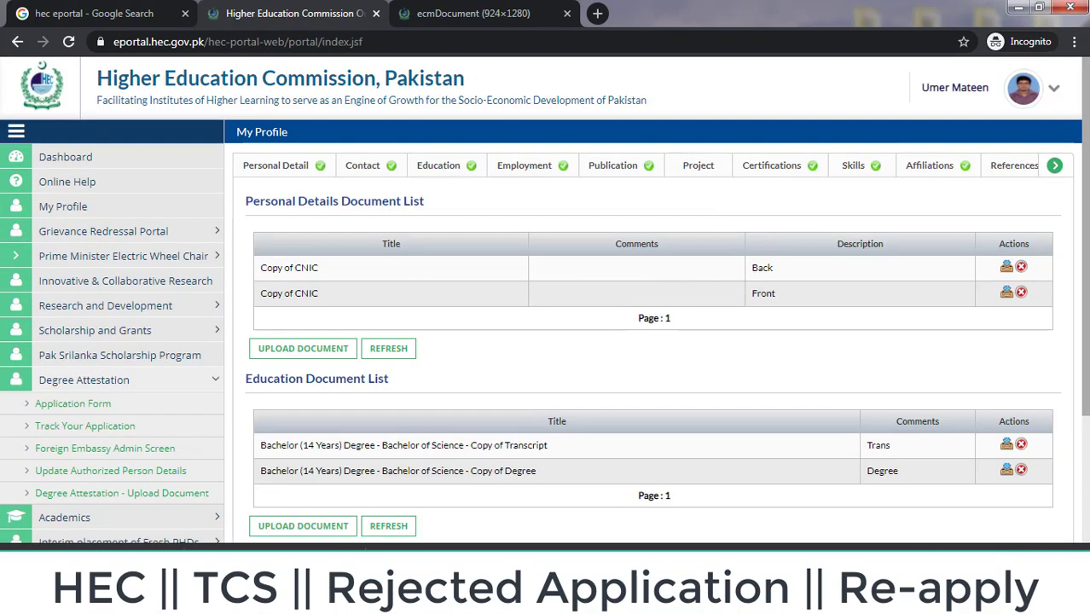
Step: Switch to the profile's Education section, accepting the unsaved-changes prompt
click(431, 165)
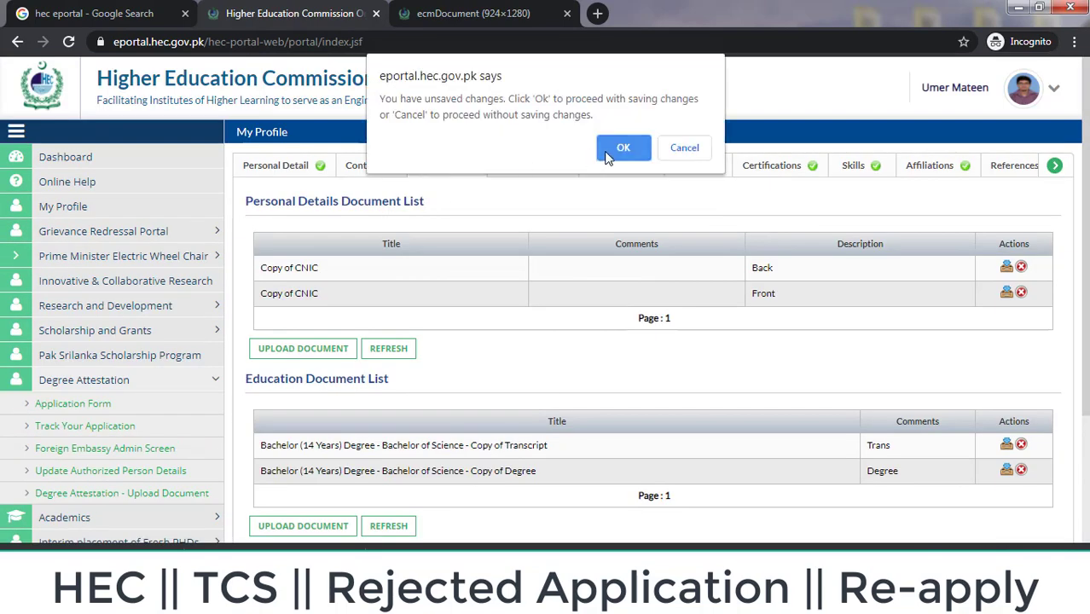
click(608, 151)
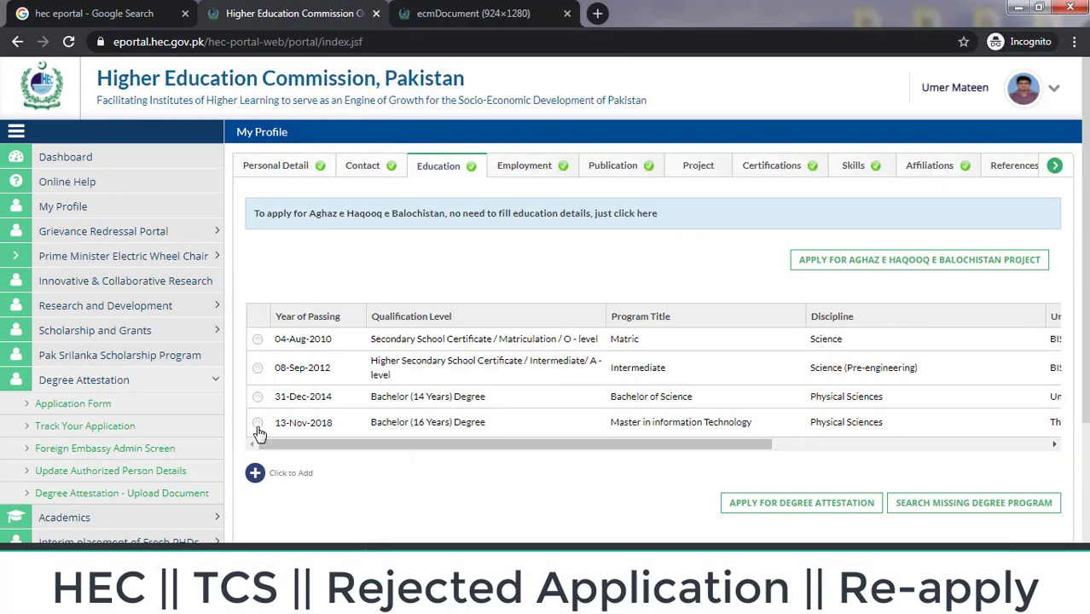
Step: Select the 13-Nov-2018 degree record for editing
click(258, 423)
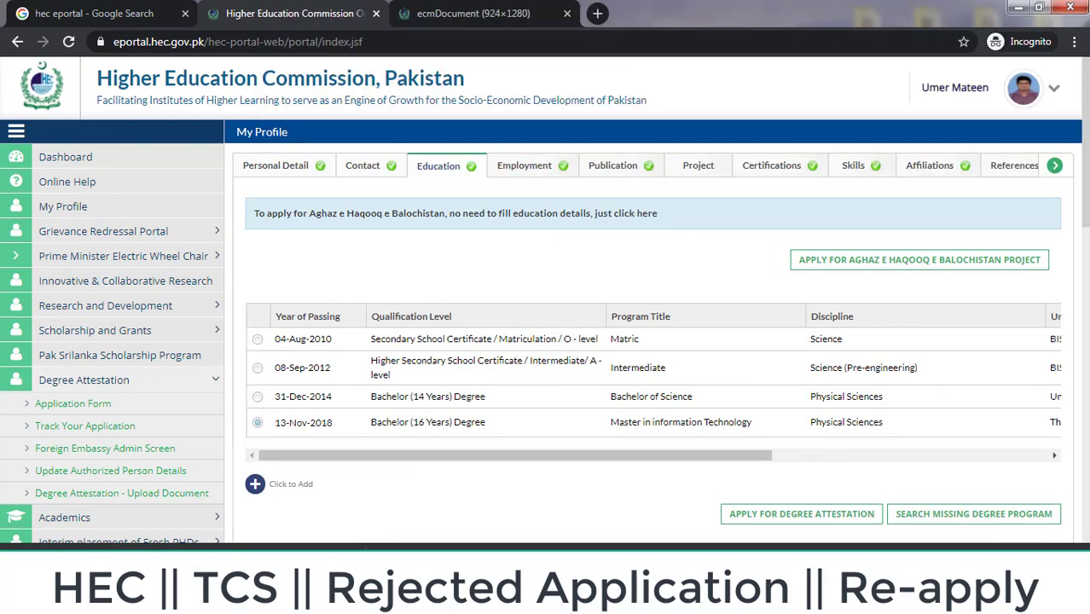
scroll(306, 207, down, 3)
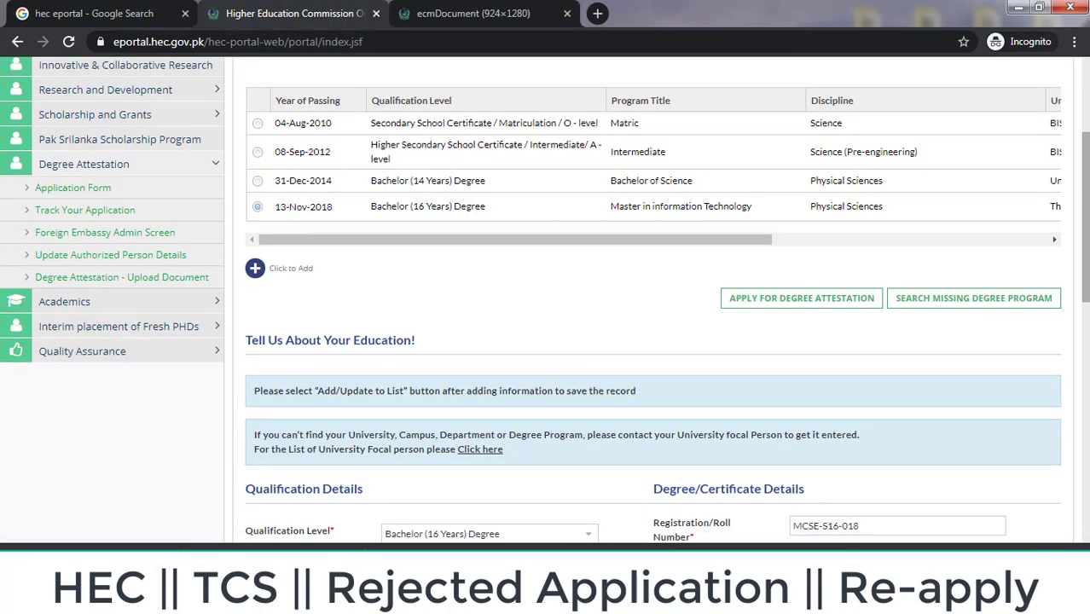
click(258, 162)
click(258, 134)
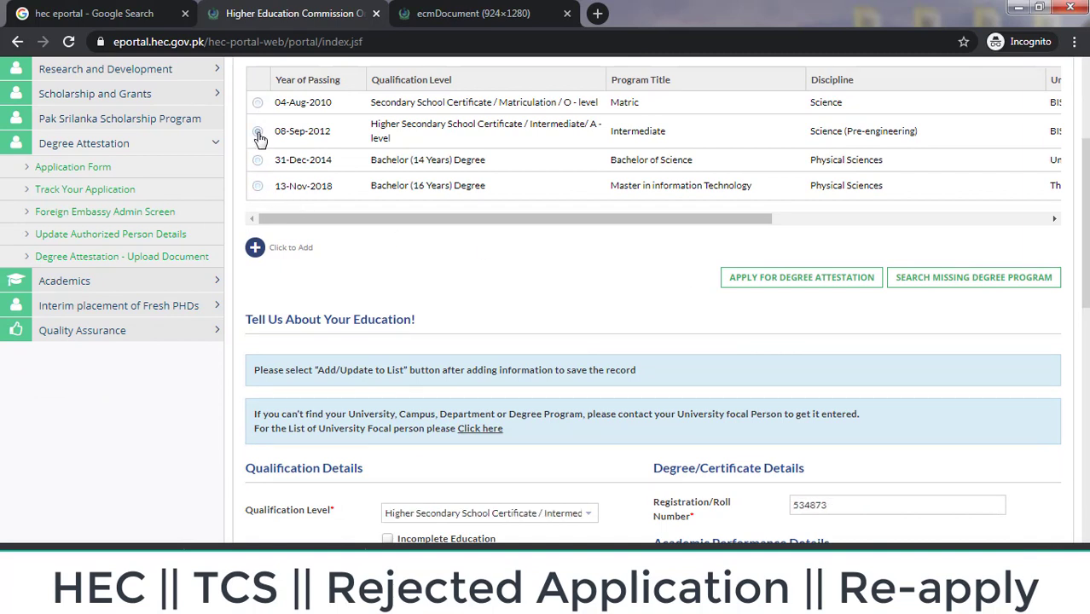
click(259, 187)
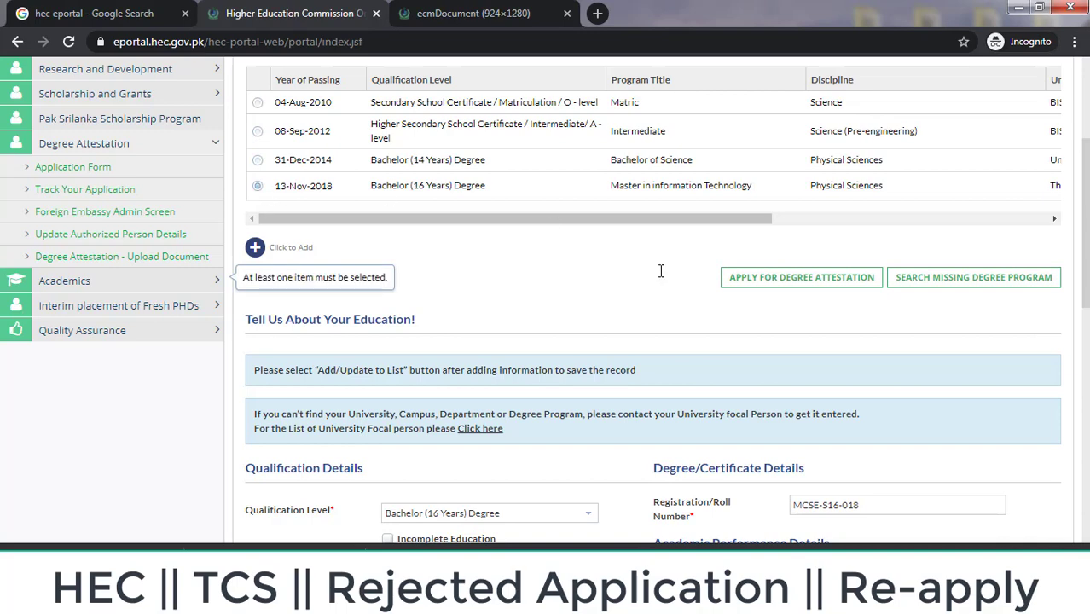
scroll(1081, 247, down, 4)
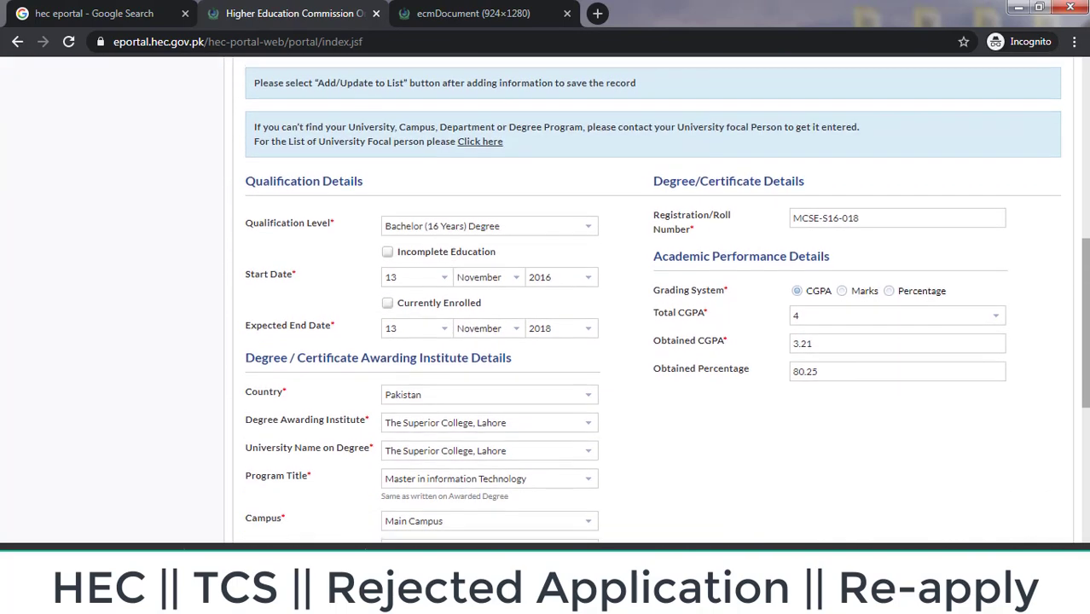
mouse_move(377, 142)
mouse_down()
mouse_move(377, 167)
mouse_move(584, 183)
mouse_move(592, 166)
mouse_up()
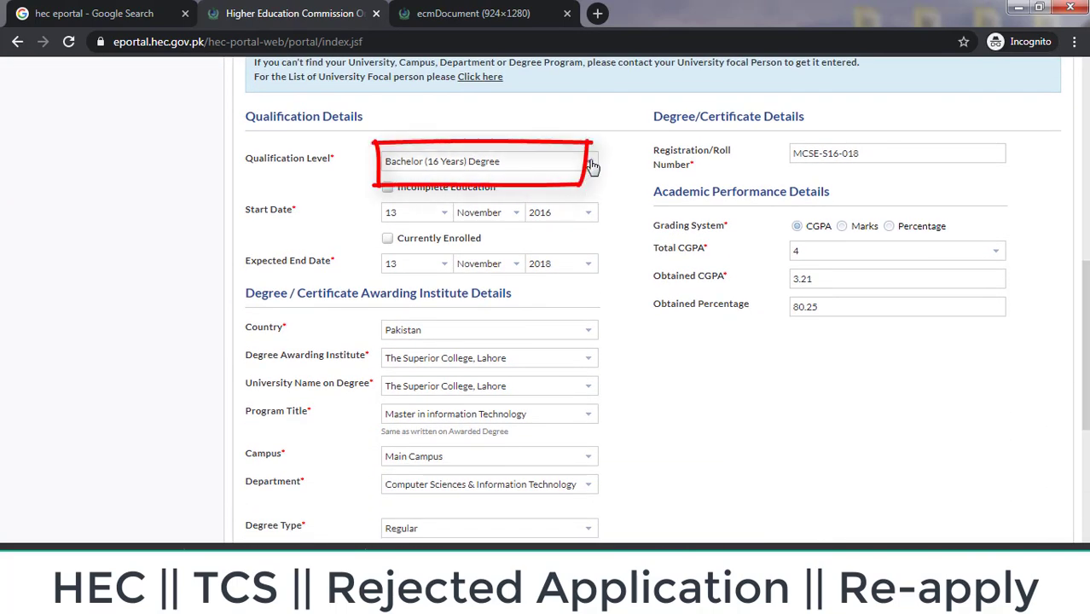
Step: Set its qualification level to Master (16 Years) Degree and country to Pakistan
click(590, 164)
key(Home)
key(Down)
key(Down)
key(Down)
key(Down)
key(Down)
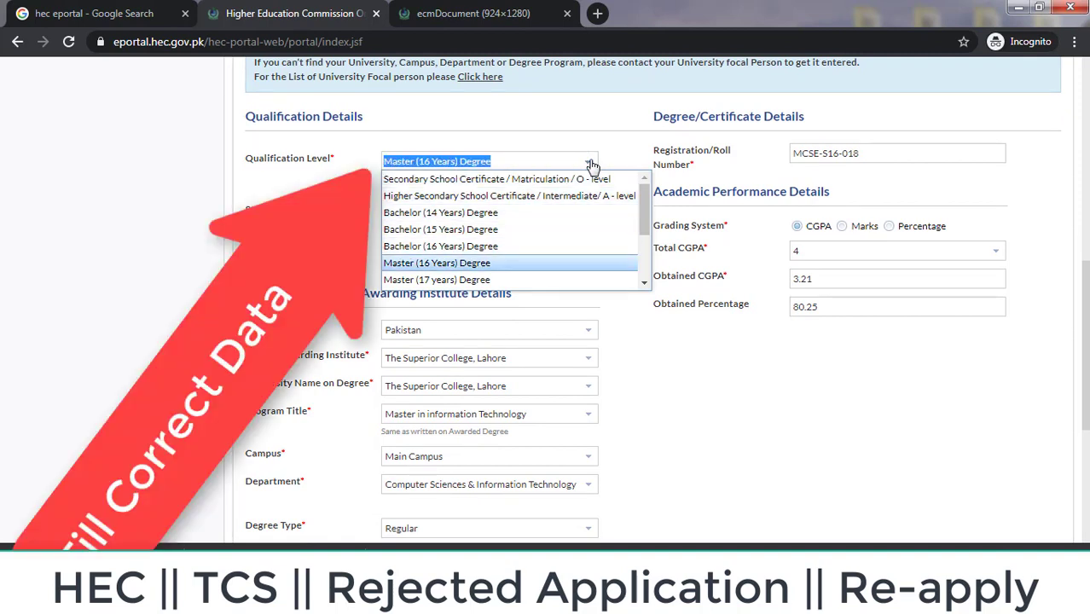
key(Return)
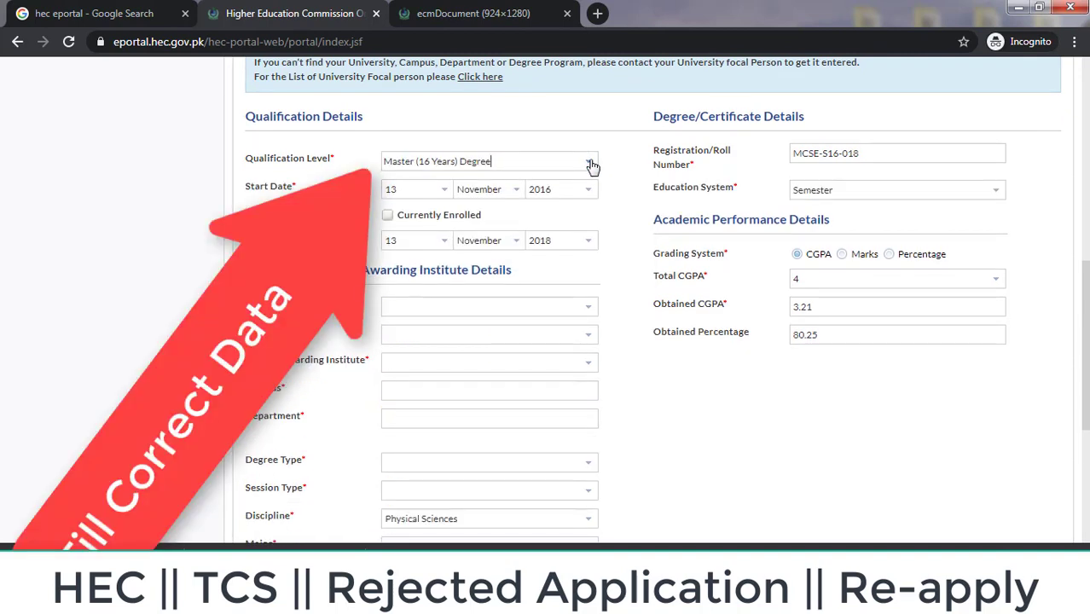
click(587, 312)
text(Pakistan)
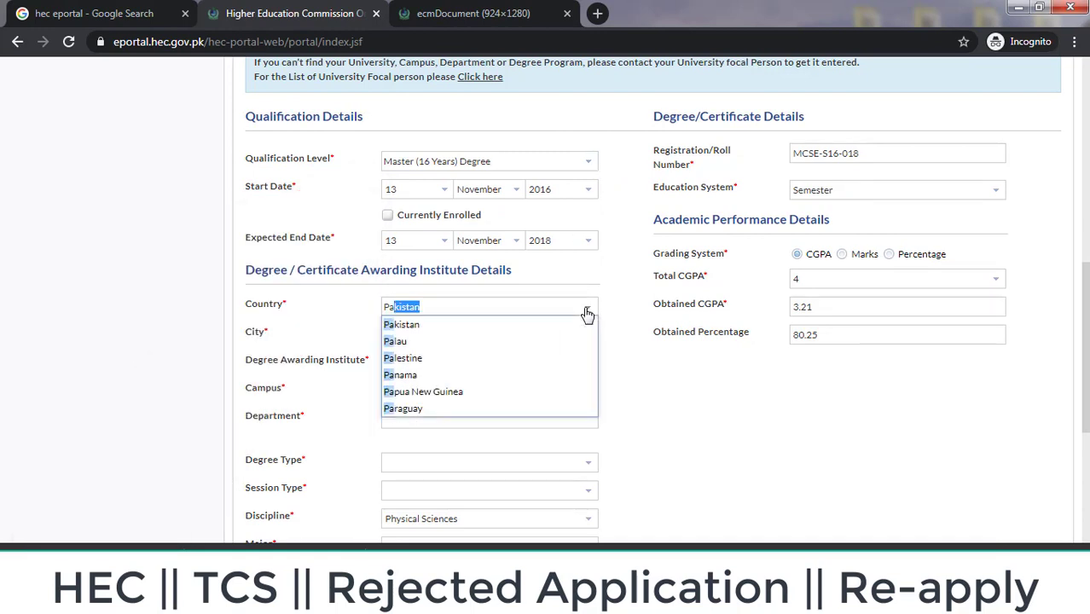
key(Return)
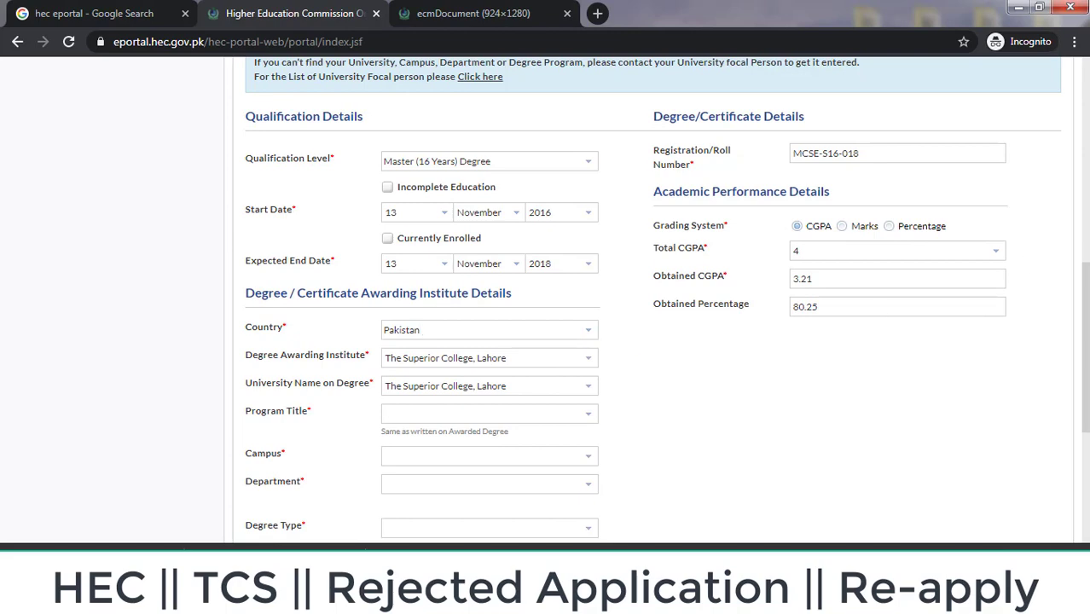
scroll(551, 332, down, 2)
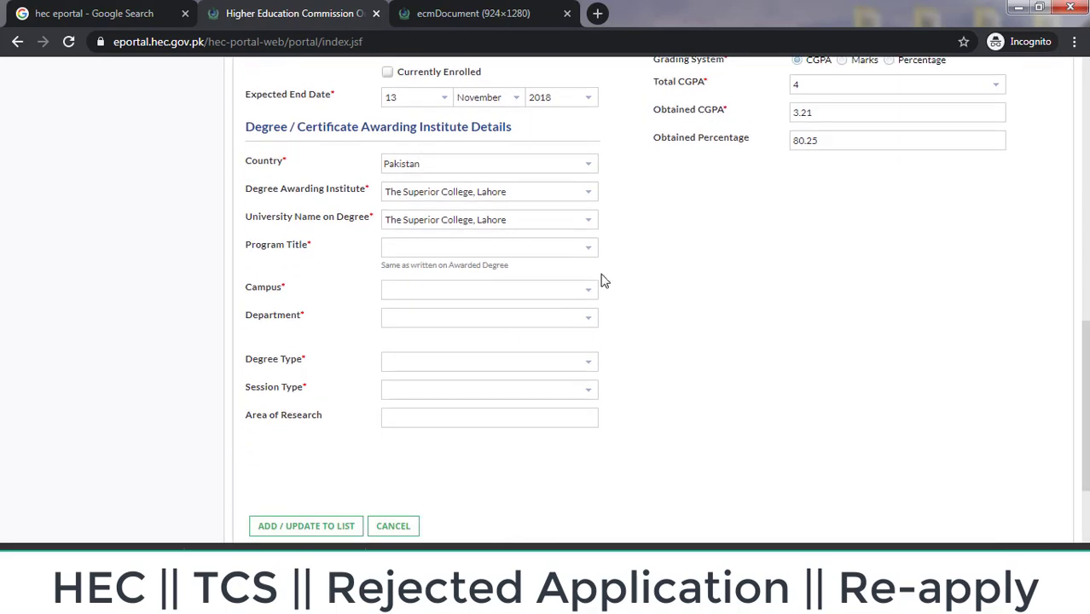
Step: Set program title to MCS (Master of Computer Science) and add the record to the list
click(589, 253)
text(MS)
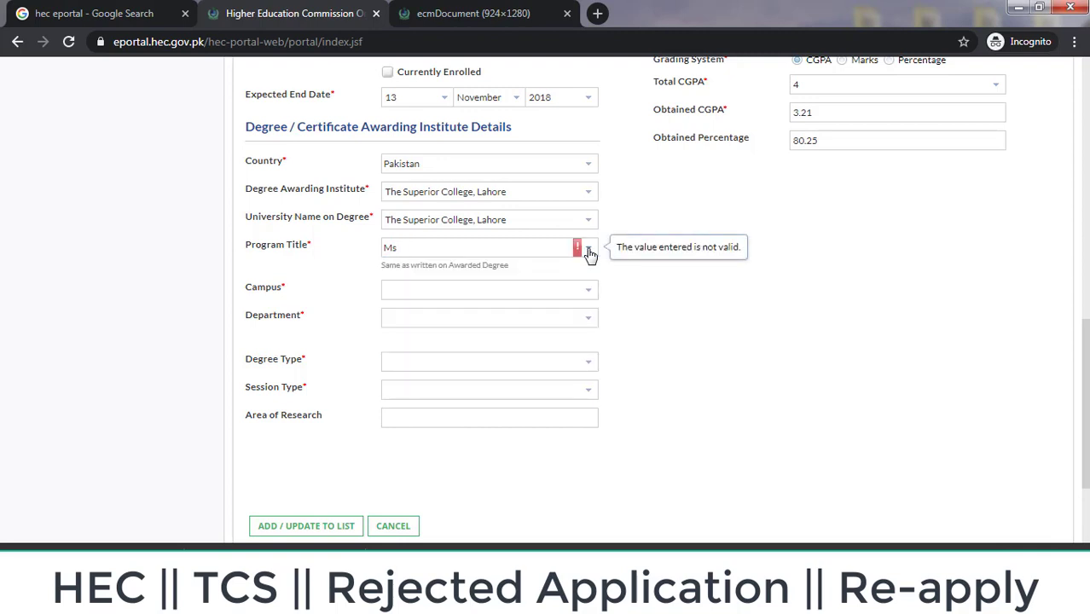
click(589, 253)
click(588, 253)
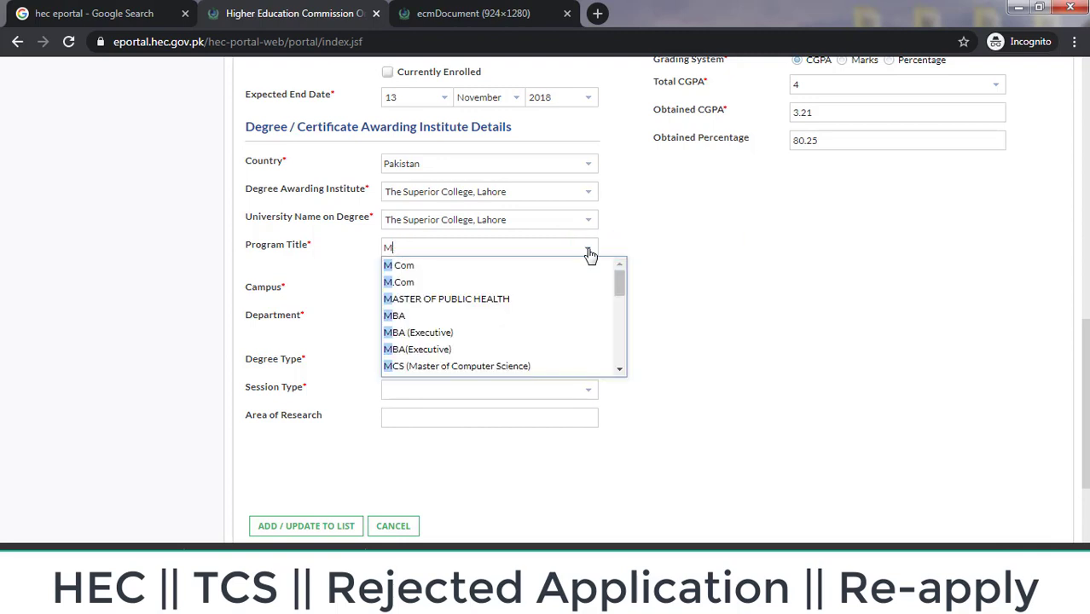
key(Down)
key(Down)
key(Down)
key(Down)
key(Down)
key(Down)
key(Down)
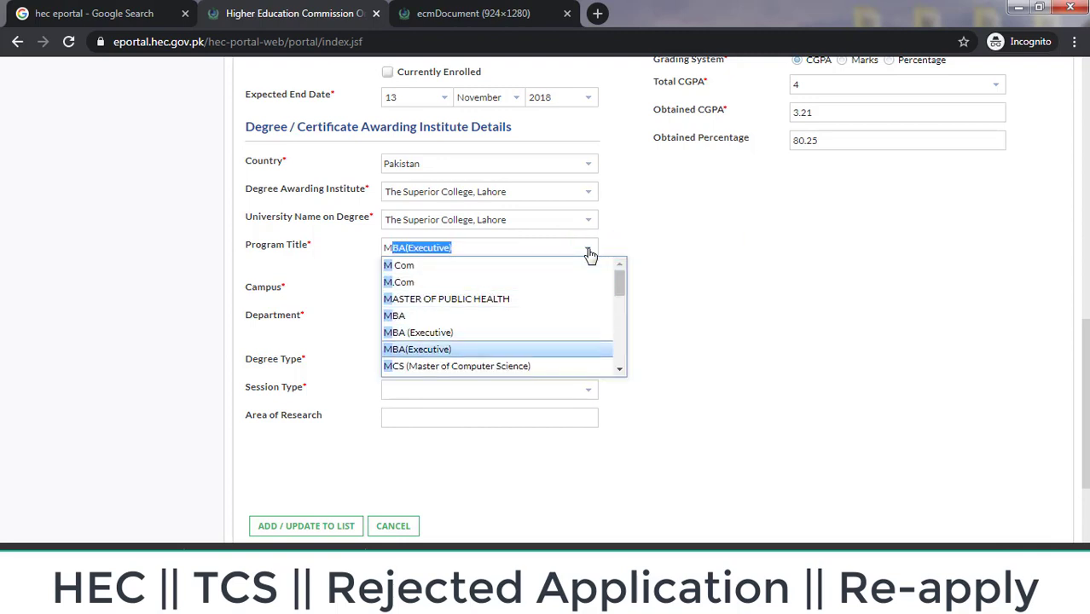
key(Return)
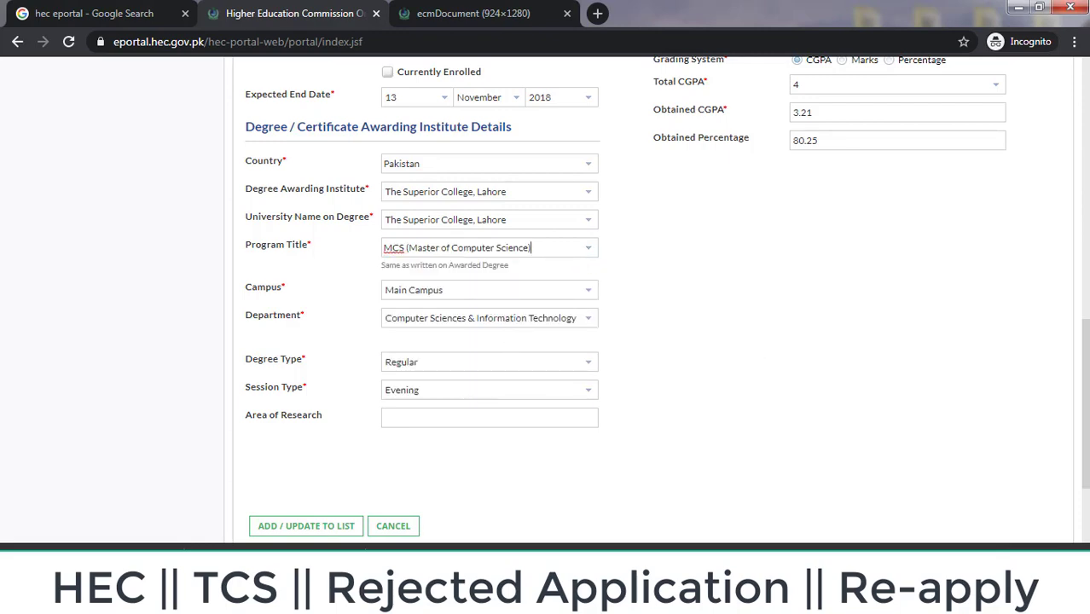
scroll(546, 298, up, 5)
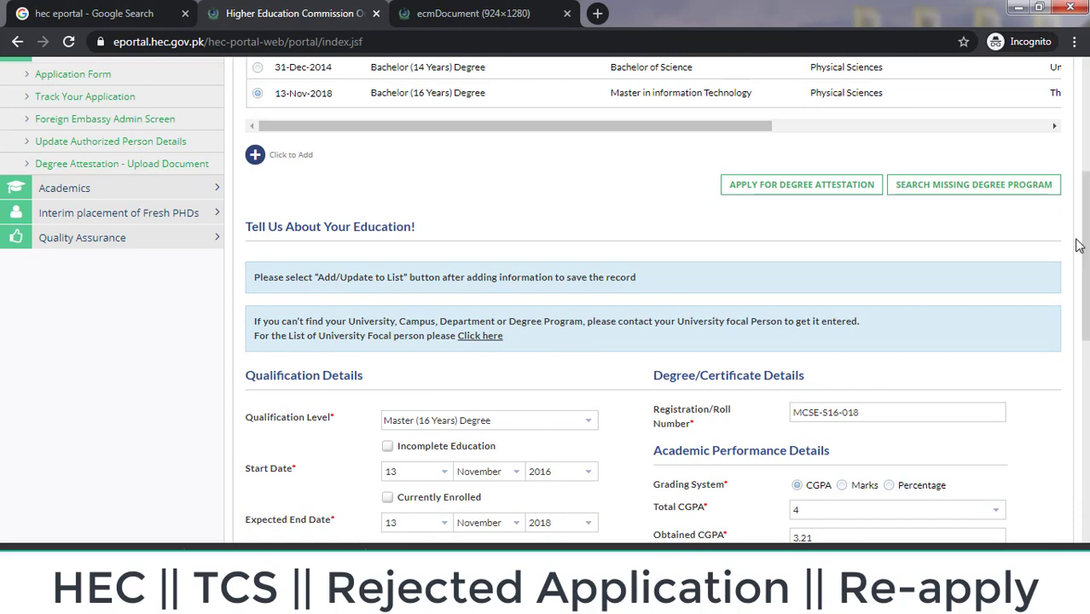
drag(1079, 250, 1081, 431)
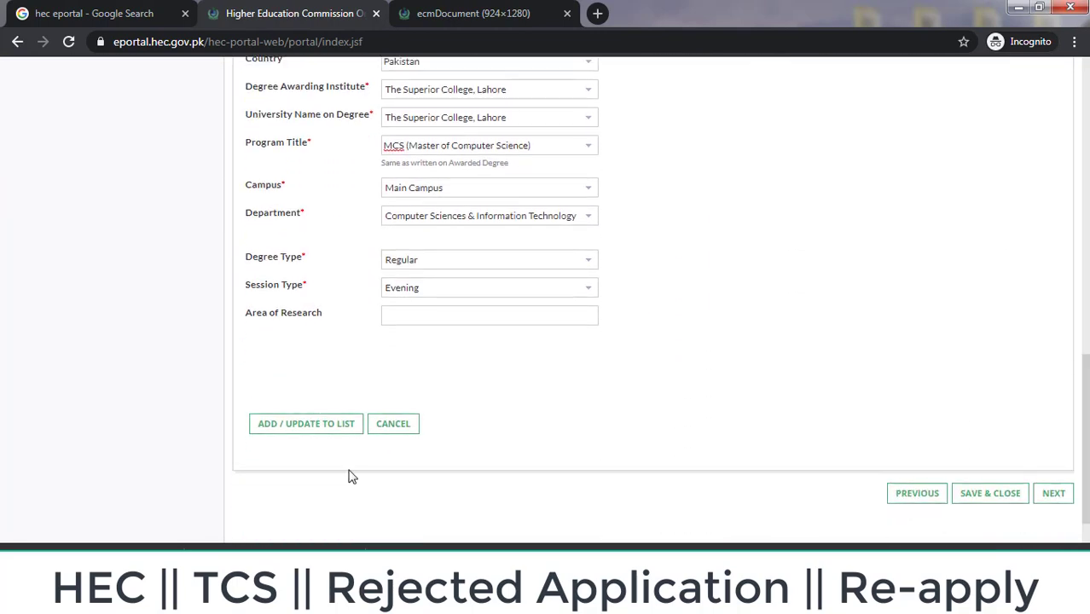
click(321, 438)
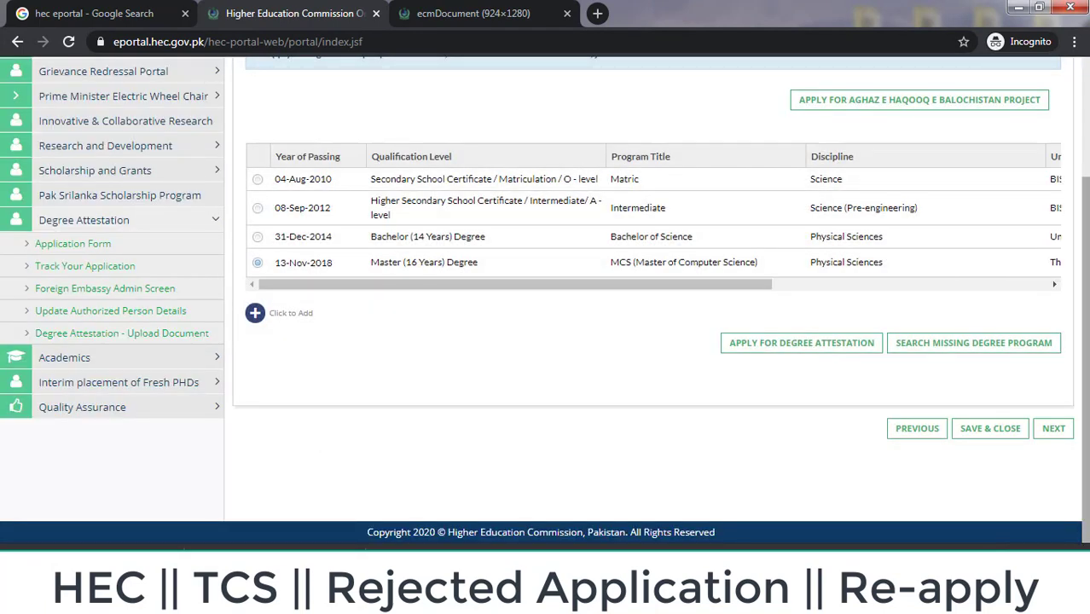
Step: Return to the Document Upload section, saving the education changes at the prompt
scroll(1084, 341, up, 2)
click(1054, 165)
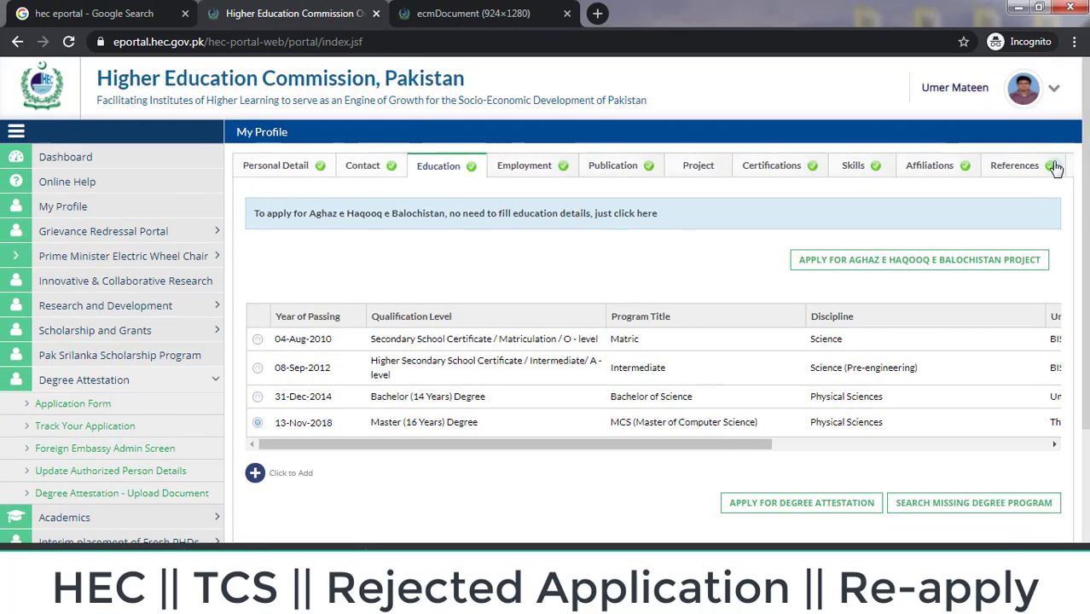
click(987, 170)
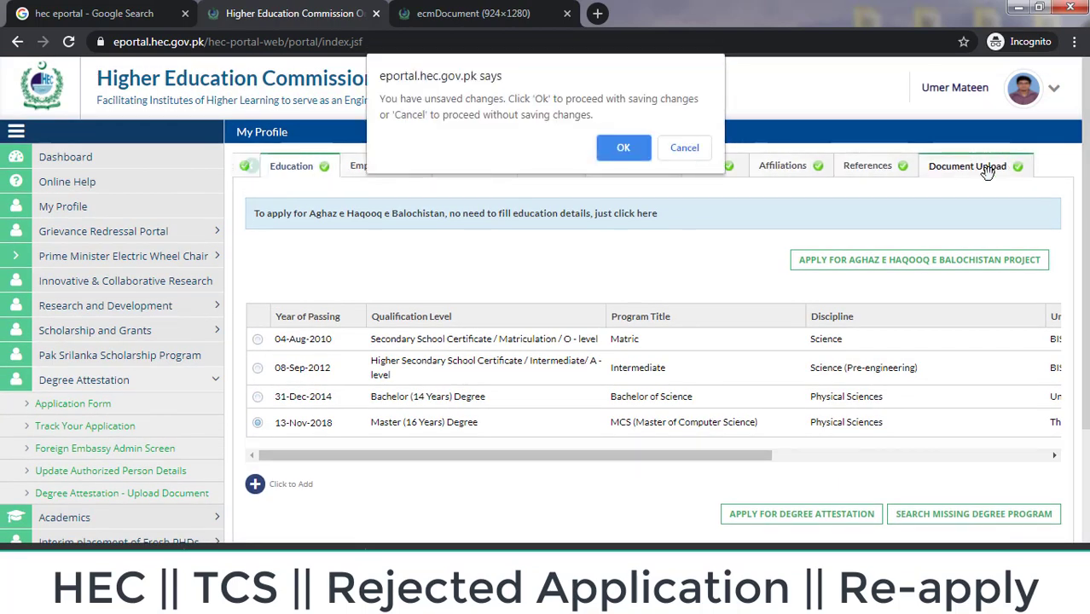
click(623, 149)
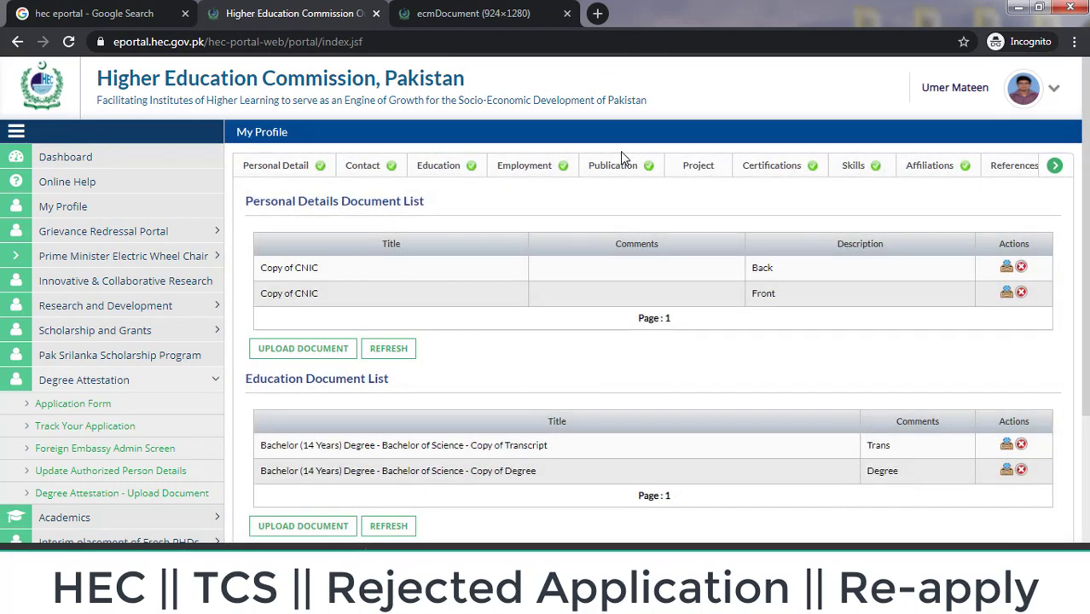
scroll(621, 150, down, 2)
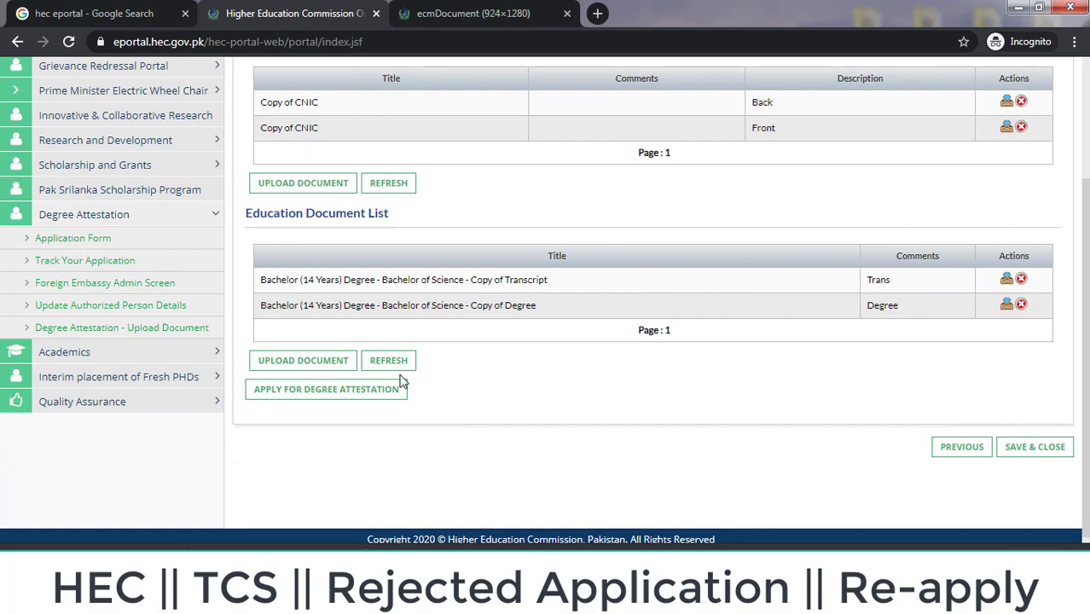
Step: Start a new upload titled Master (16 Years) MCS Copy of Degree
click(336, 363)
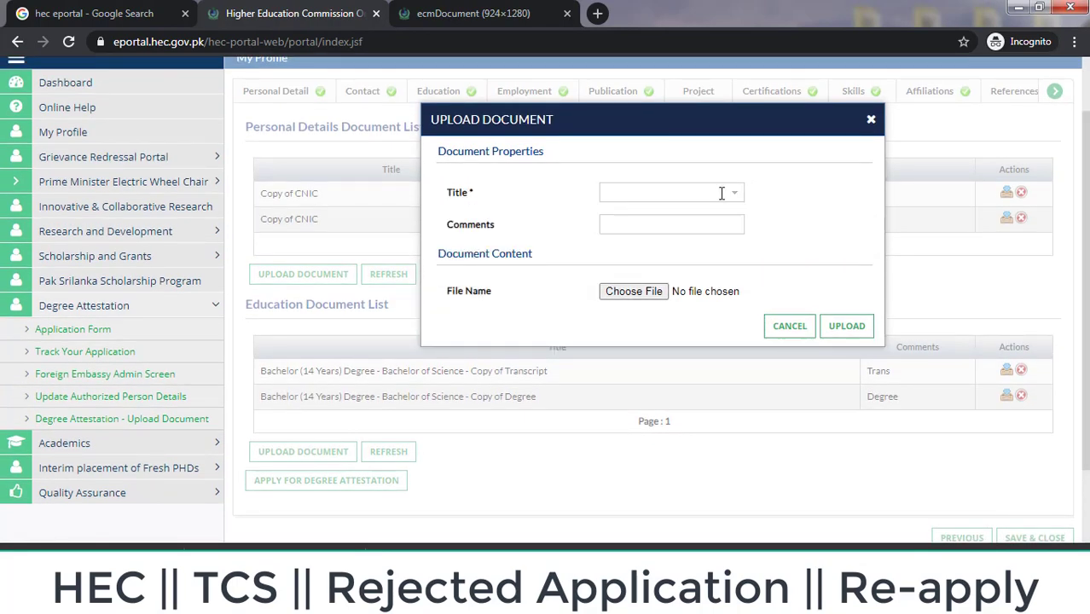
click(735, 196)
key(Down)
key(Down)
key(Down)
key(Down)
key(Down)
key(Down)
key(Down)
key(Down)
key(Down)
key(Down)
key(Down)
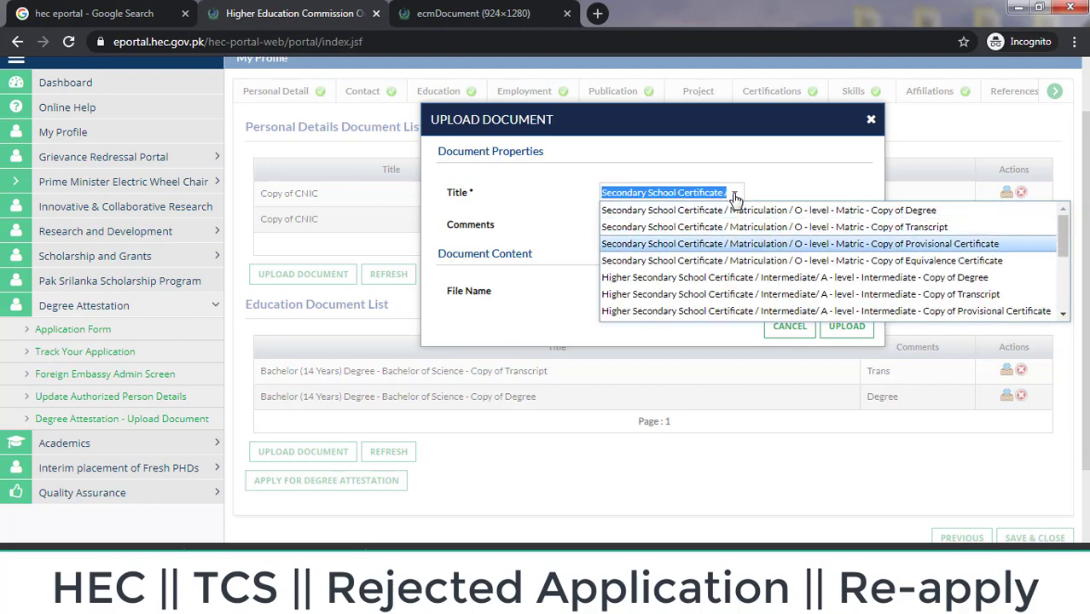
key(Down)
key(Down)
key(Down)
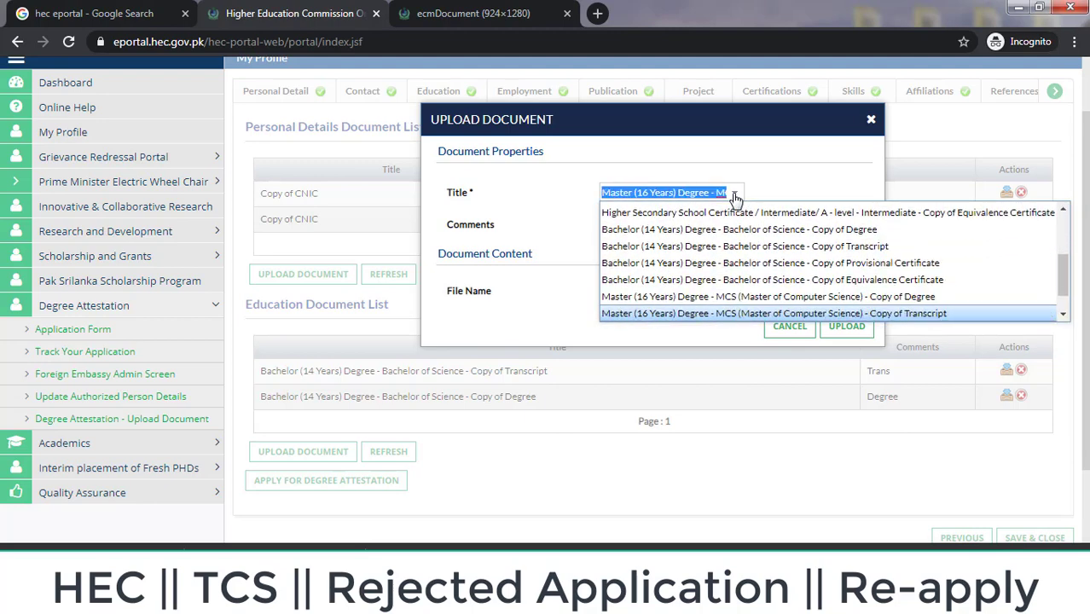
key(Up)
key(Return)
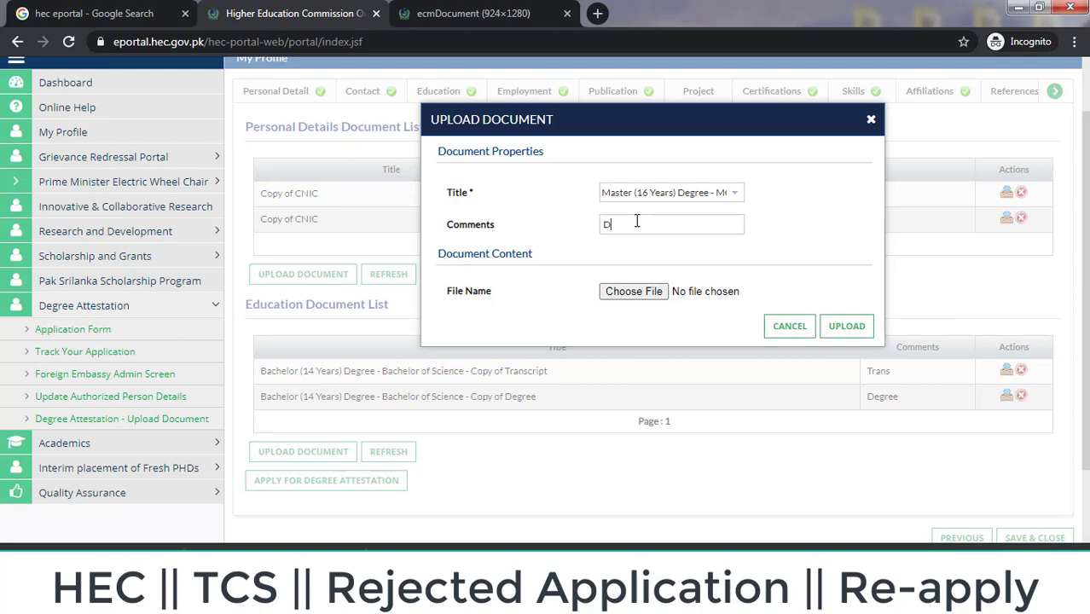
Step: Attach m deg.jpeg as the Master's degree scan and upload it
click(632, 292)
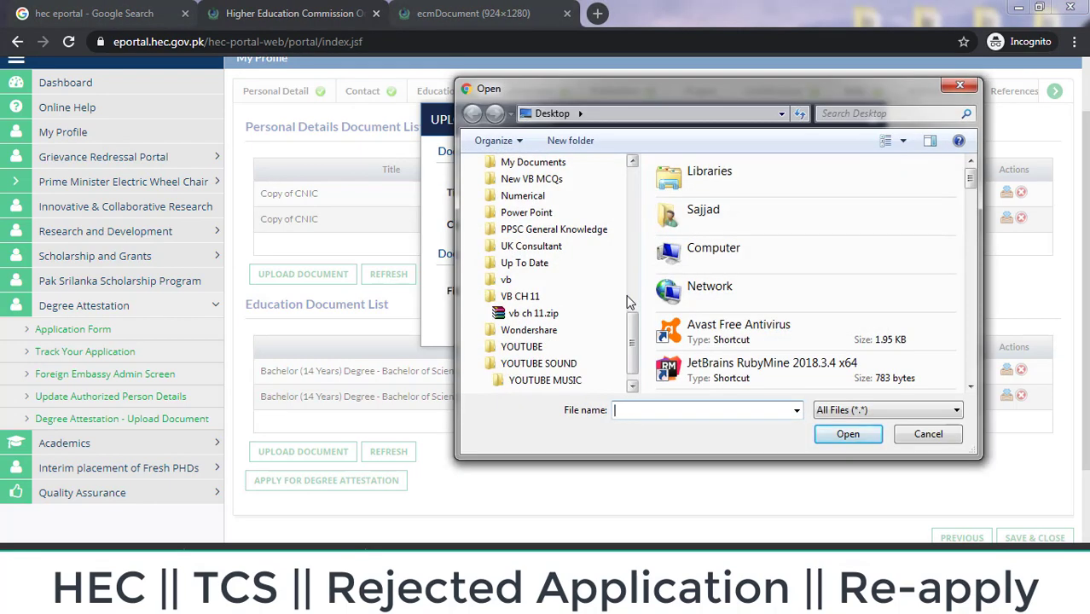
text(m d)
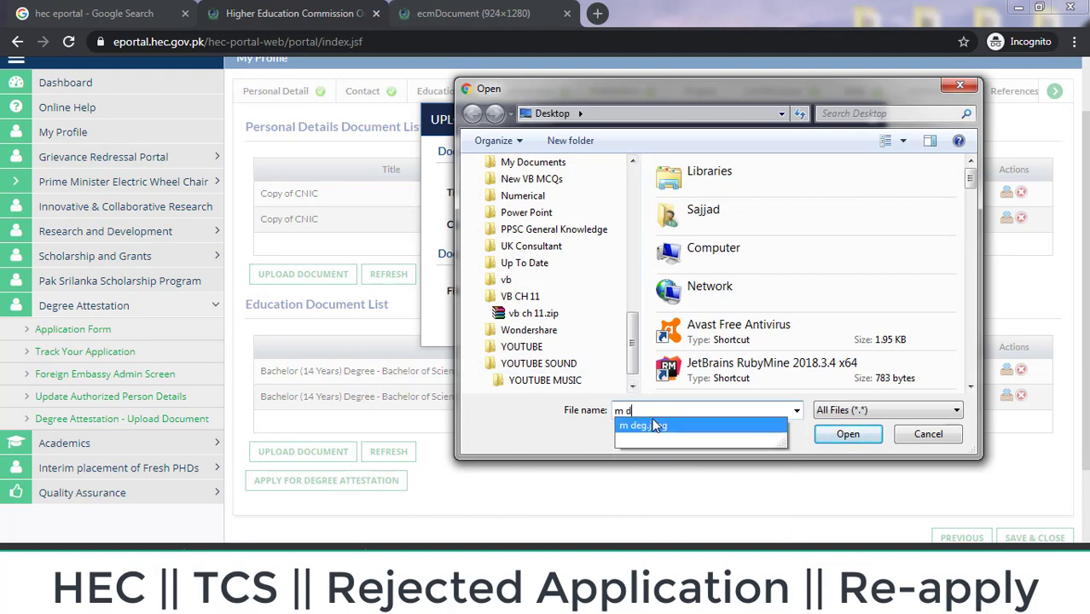
click(653, 425)
click(839, 435)
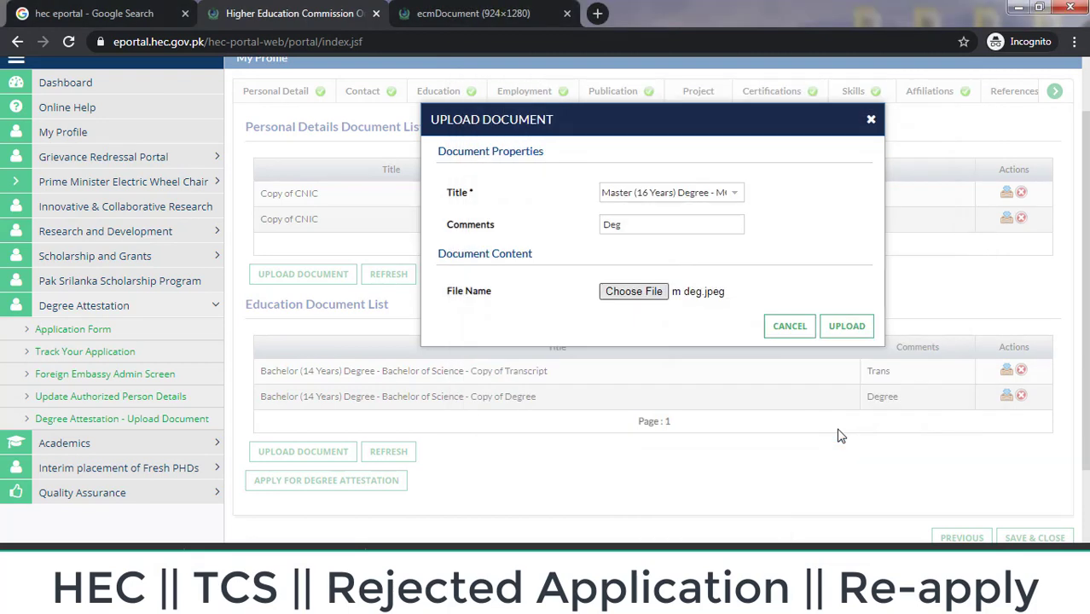
click(845, 327)
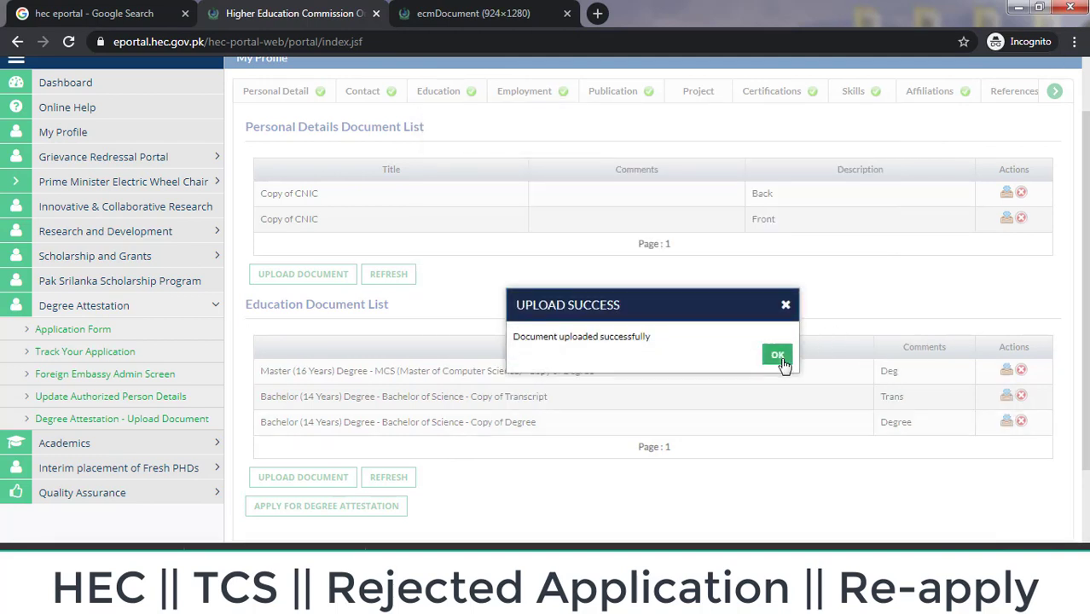
click(779, 356)
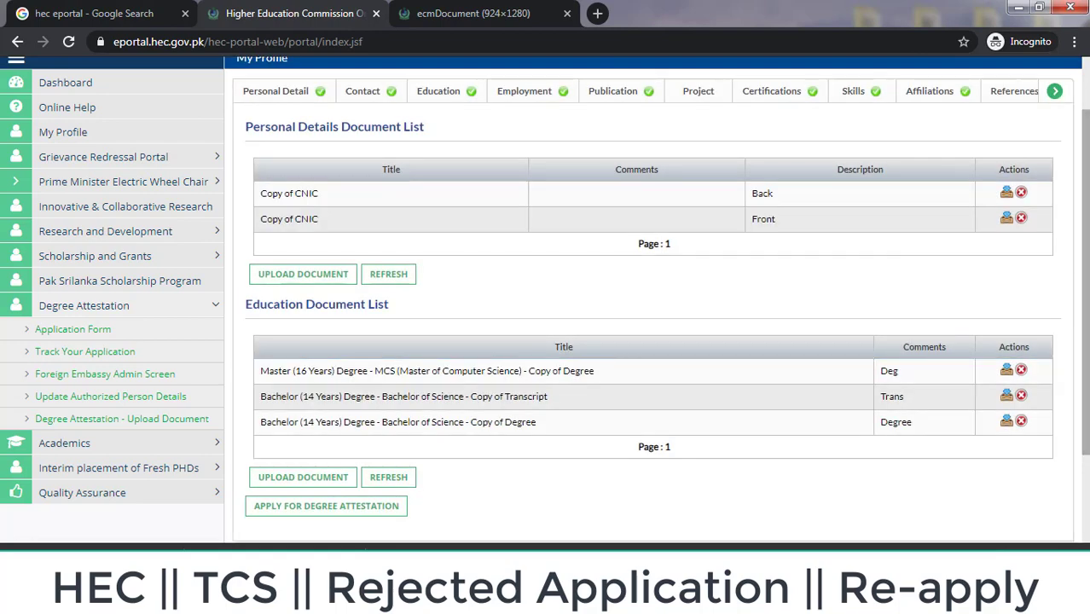
scroll(1067, 265, down, 3)
Step: Start another upload titled Master MCS Copy of Transcript
click(334, 350)
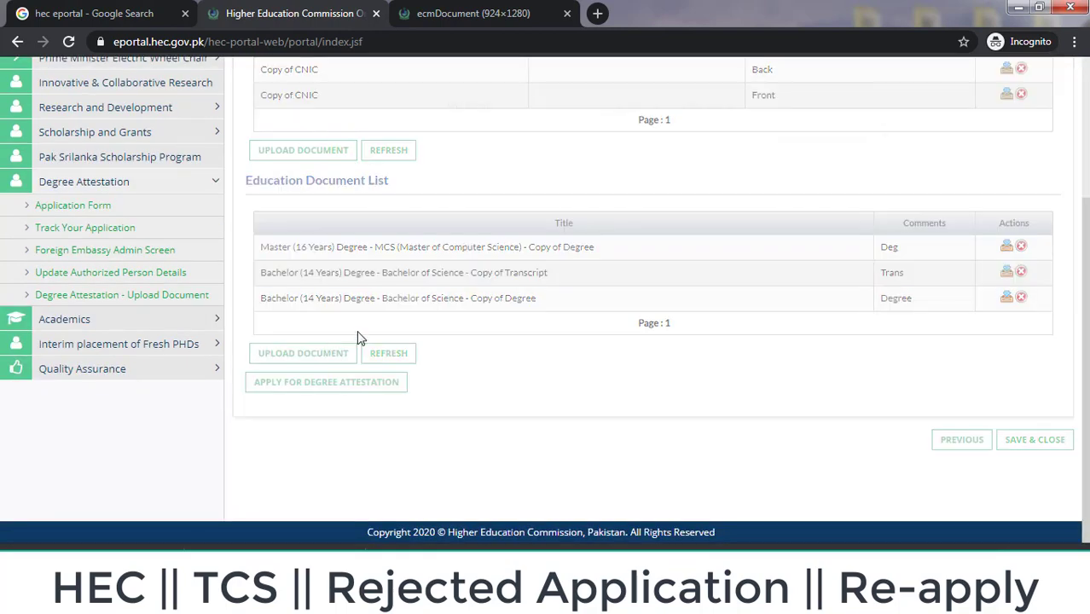
drag(1085, 367, 1085, 278)
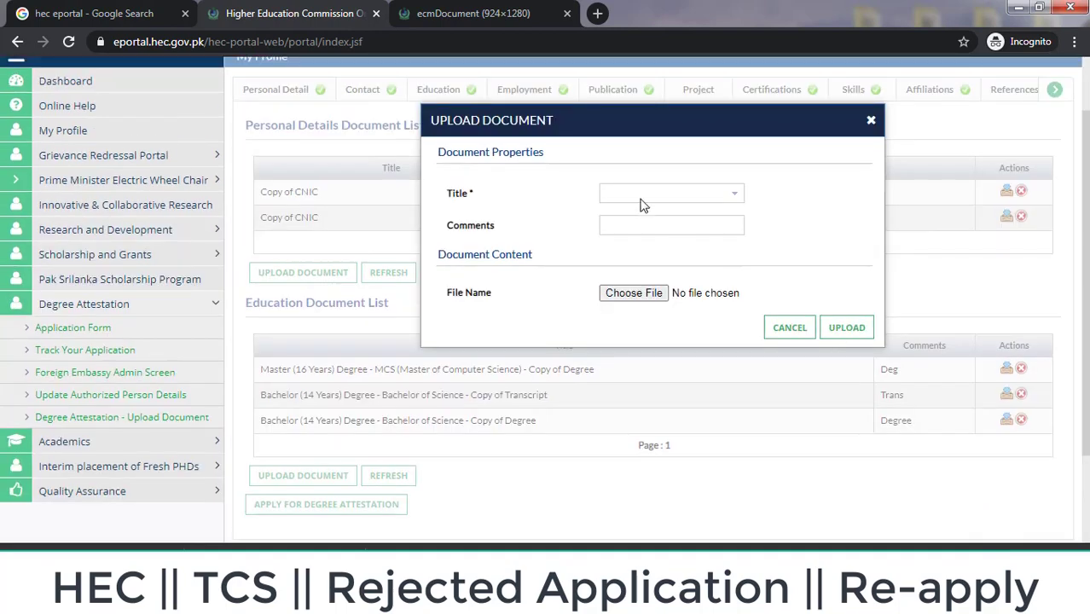
click(733, 193)
key(Down)
key(Down)
key(Down)
key(Down)
key(Down)
key(Down)
key(Down)
key(Down)
key(Down)
key(Down)
key(Down)
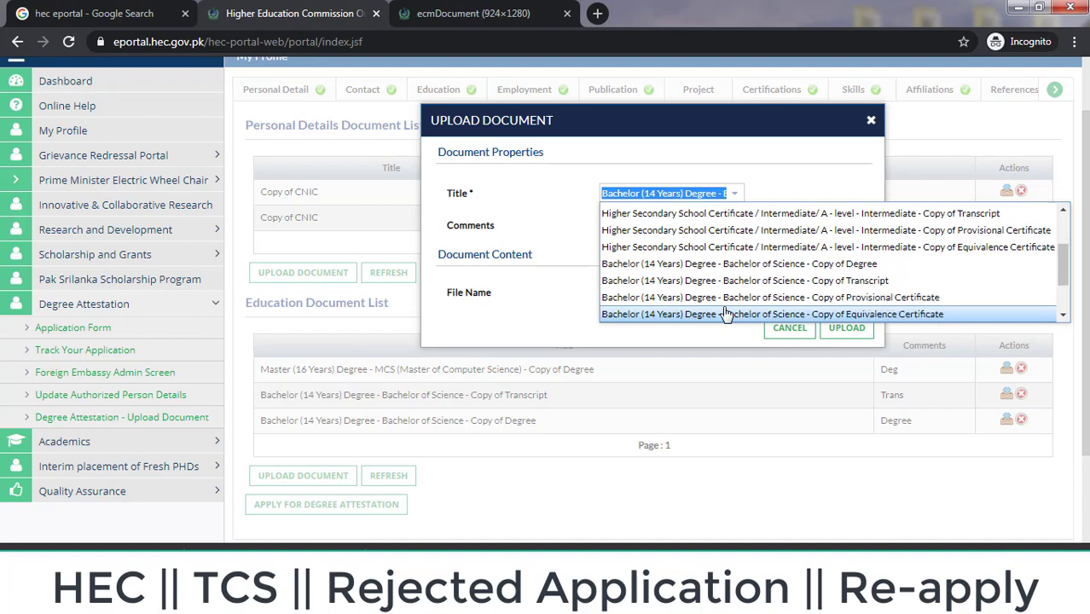
key(Down)
key(Down)
key(Down)
key(Up)
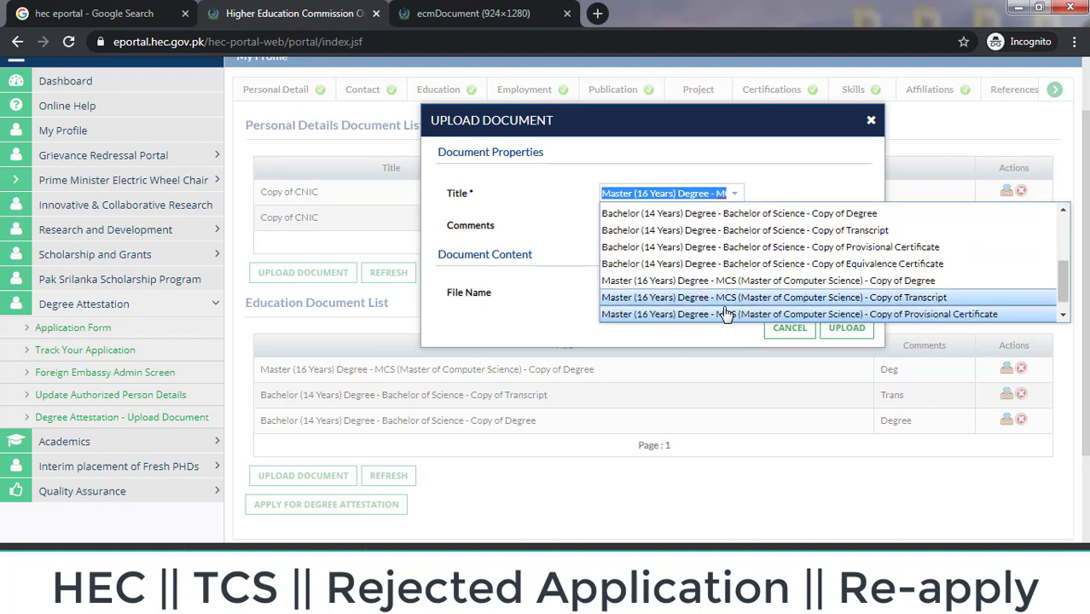
key(Return)
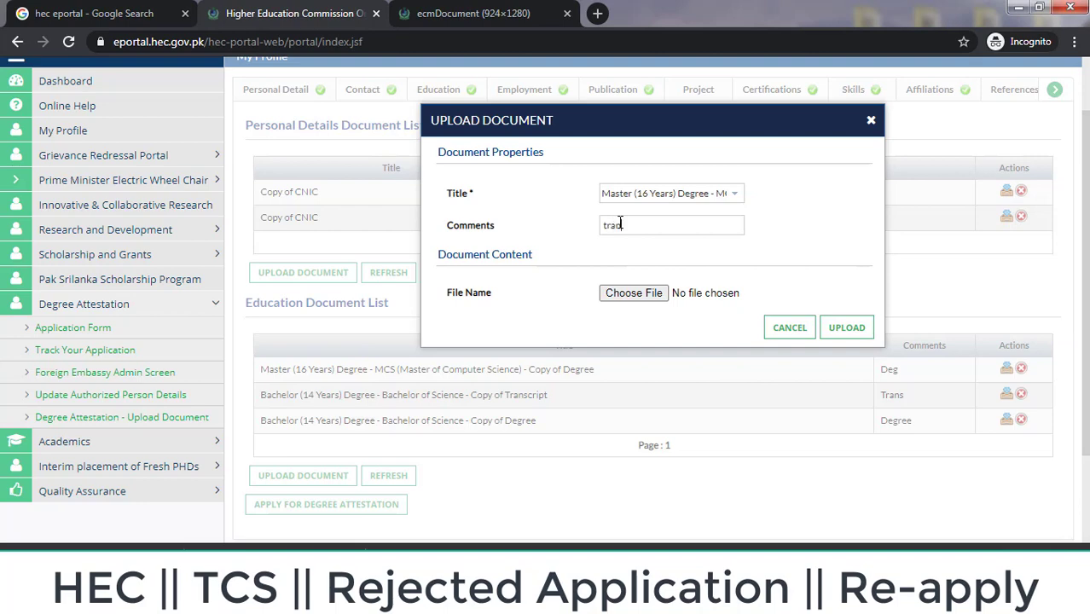
Step: Attach m tran.jpeg as the Master's transcript scan and upload it
click(638, 294)
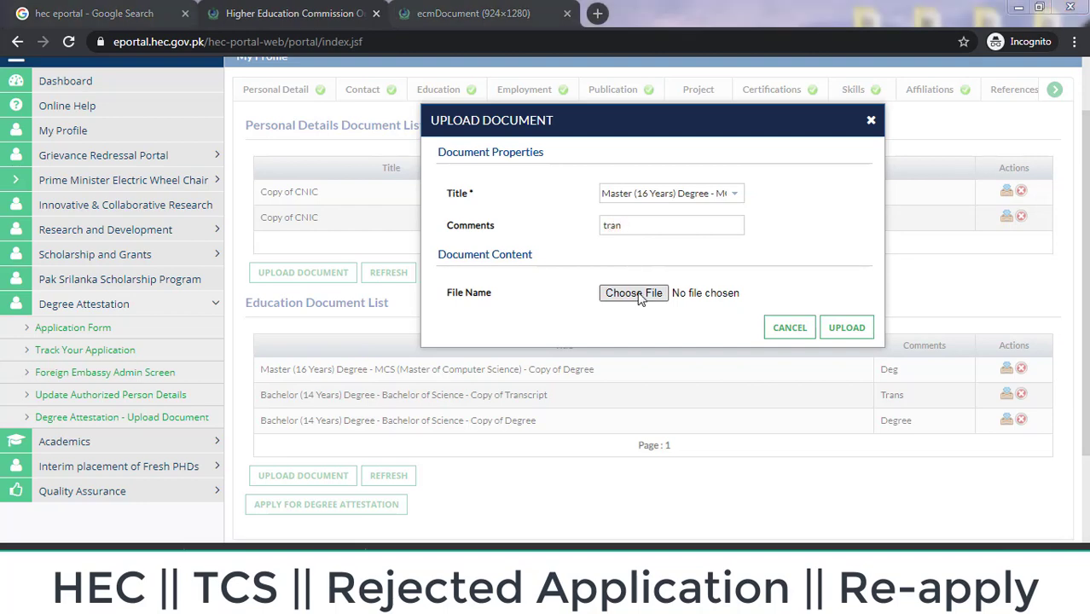
text(tr)
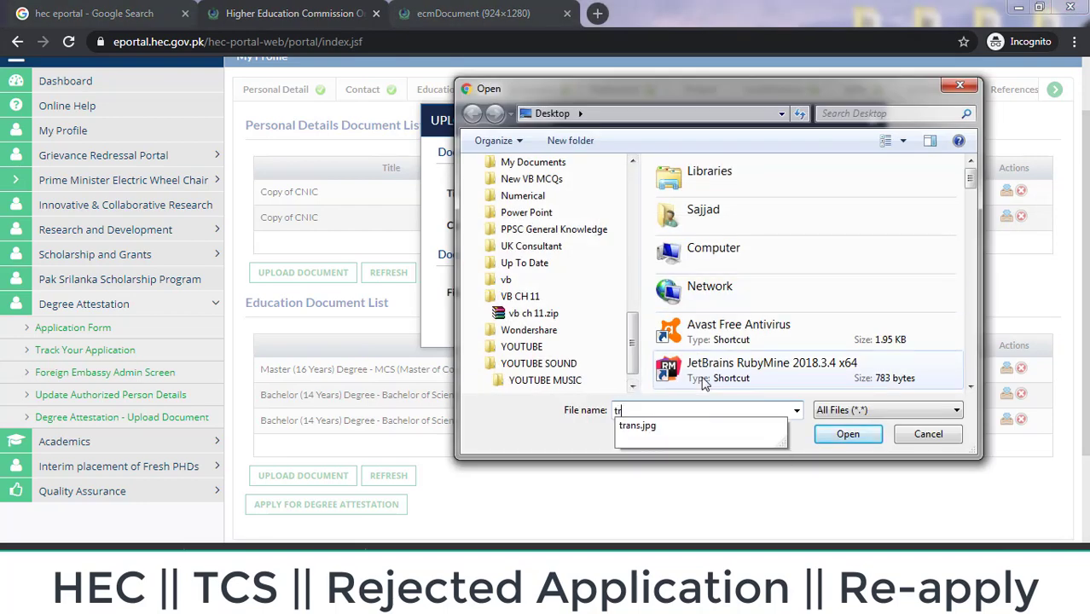
key(BackSpace)
key(BackSpace)
text(m tr)
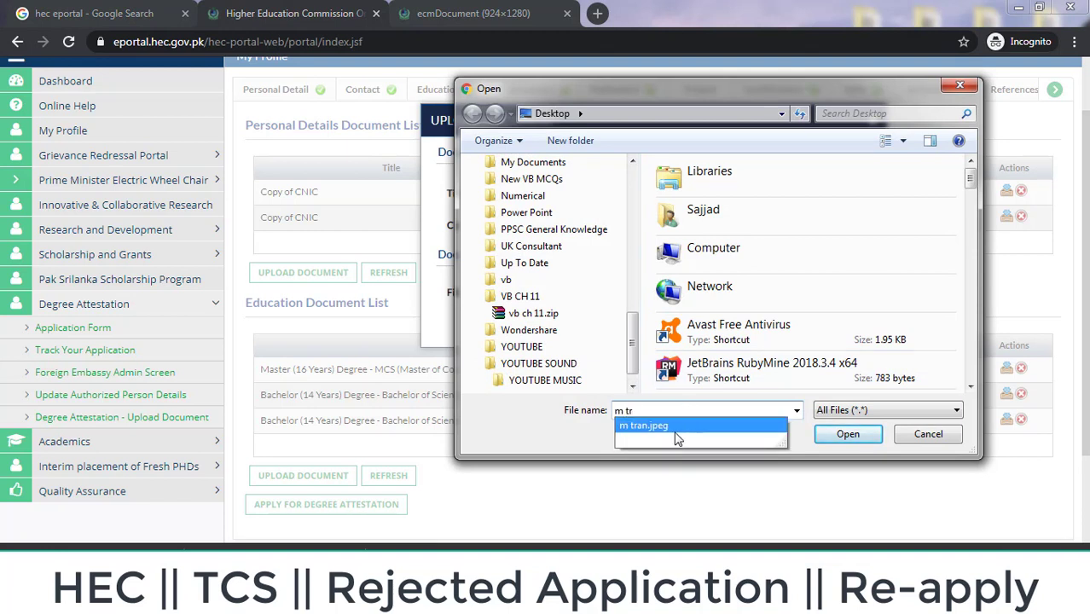
click(682, 427)
click(847, 435)
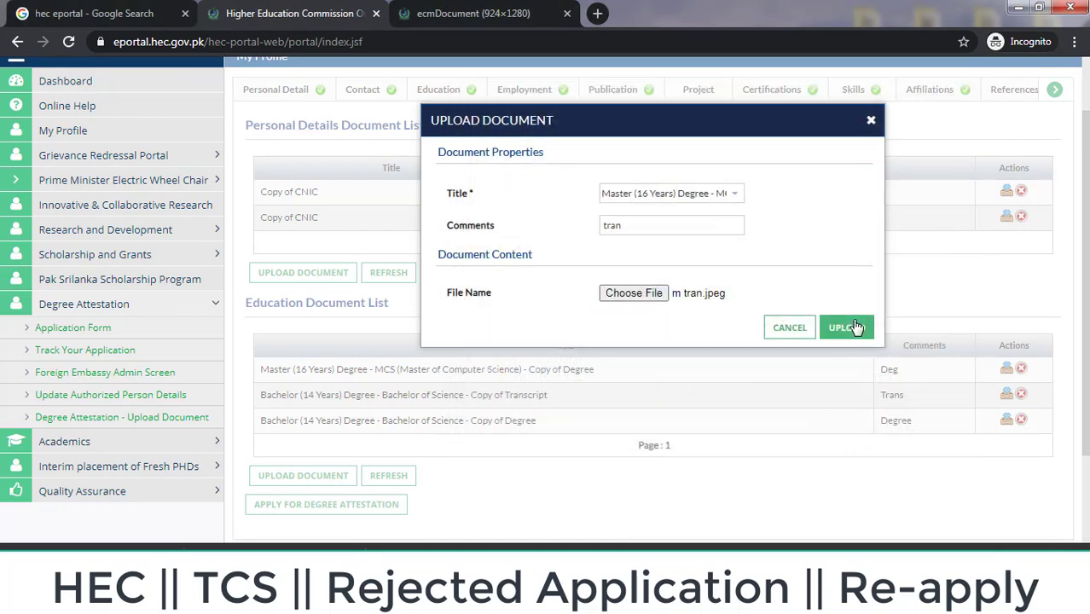
click(853, 328)
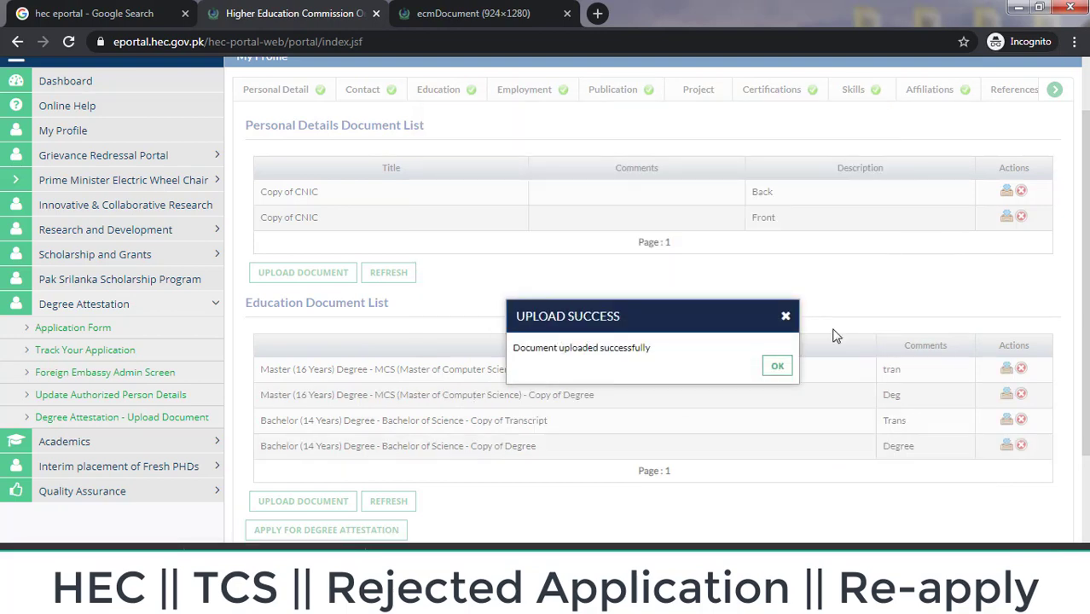
click(778, 369)
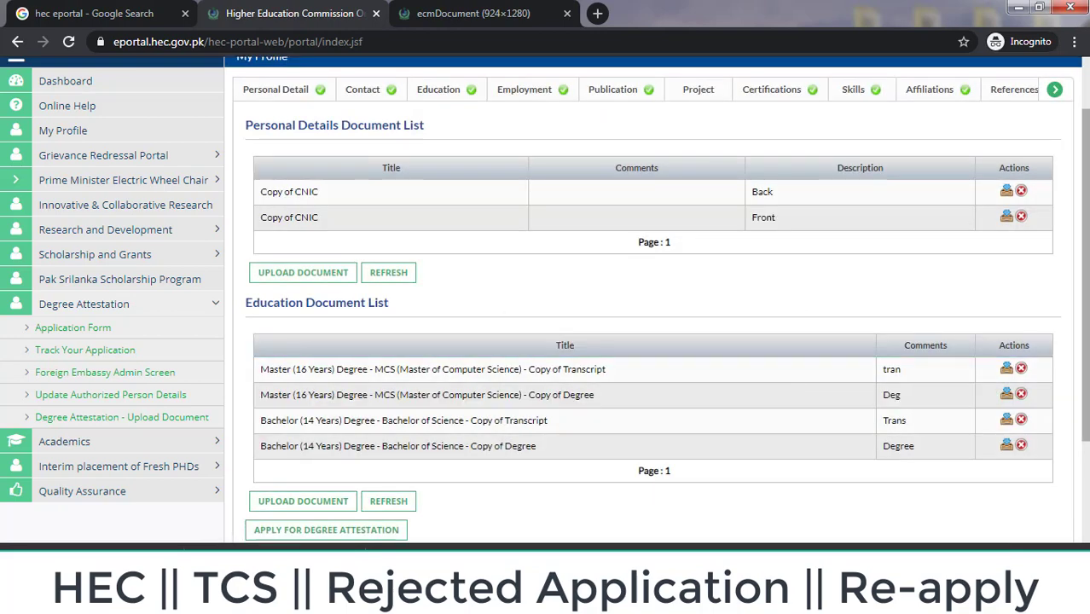
scroll(774, 373, down, 2)
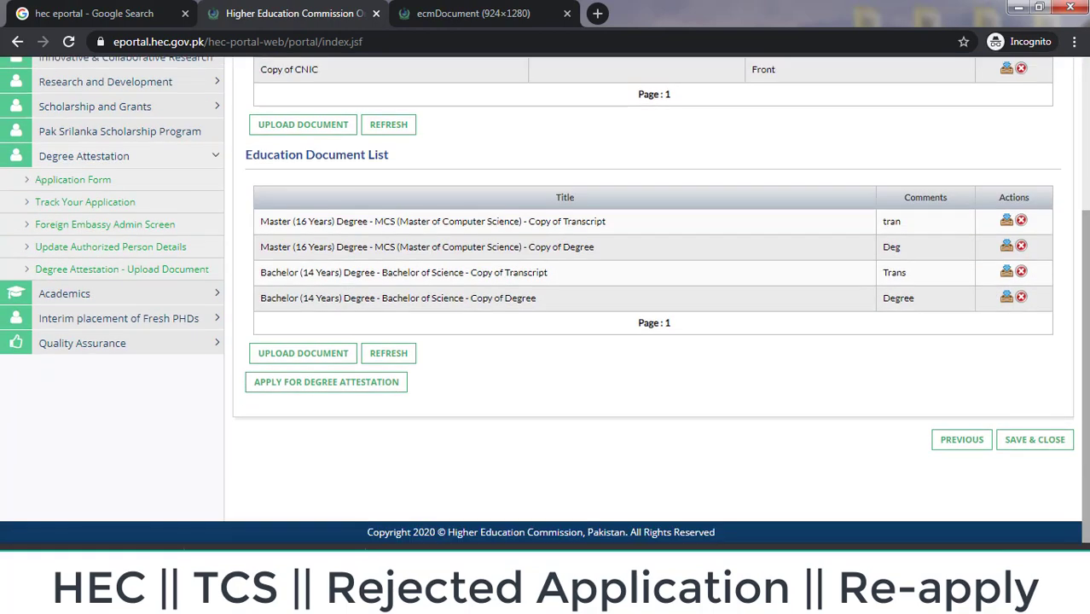
Step: Save and close the profile, returning to the dashboard with the Rejected attestation application
click(1059, 445)
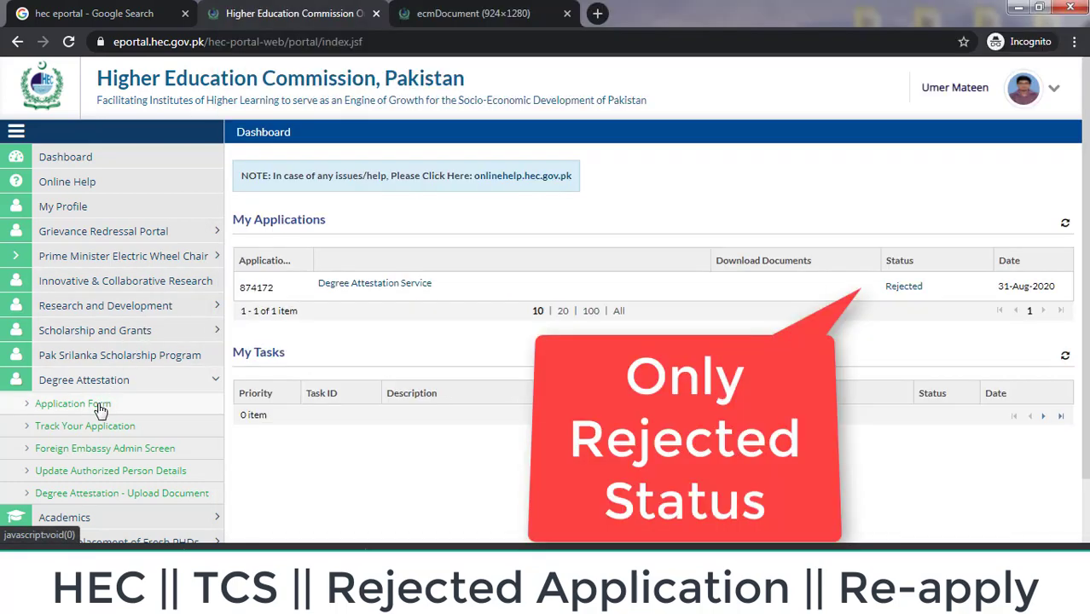
Step: Begin an Attest a Degree application and tick the 31-Dec-2014 Bachelor degree
click(100, 411)
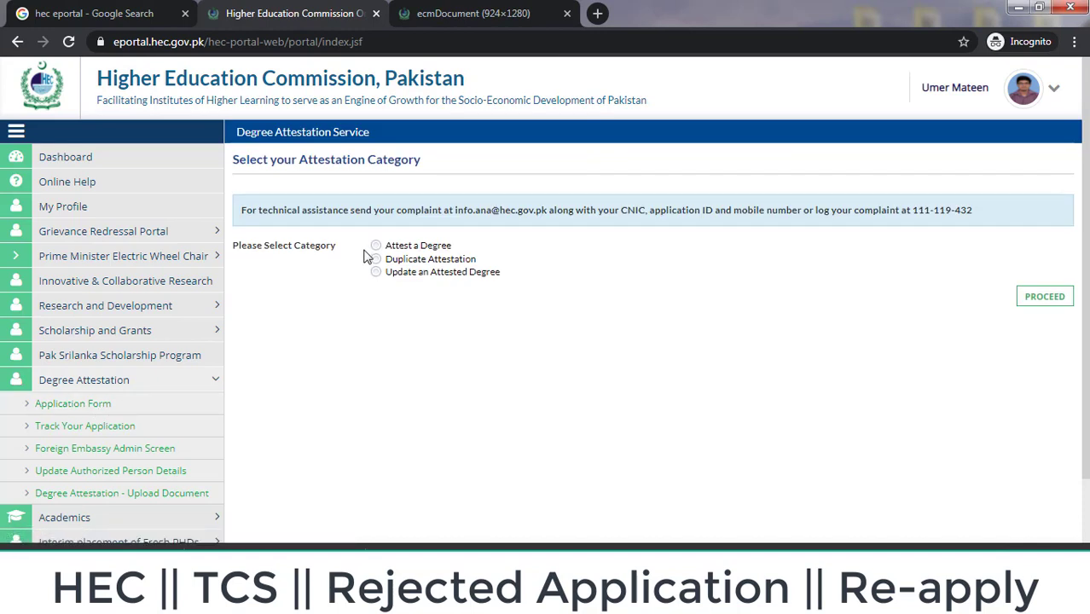
click(377, 246)
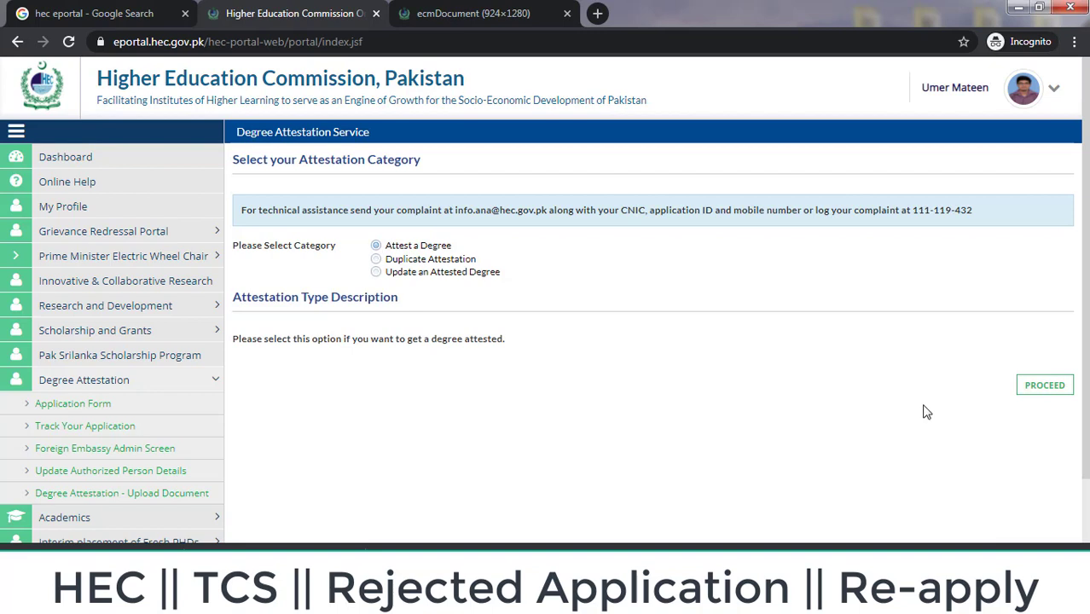
click(1035, 388)
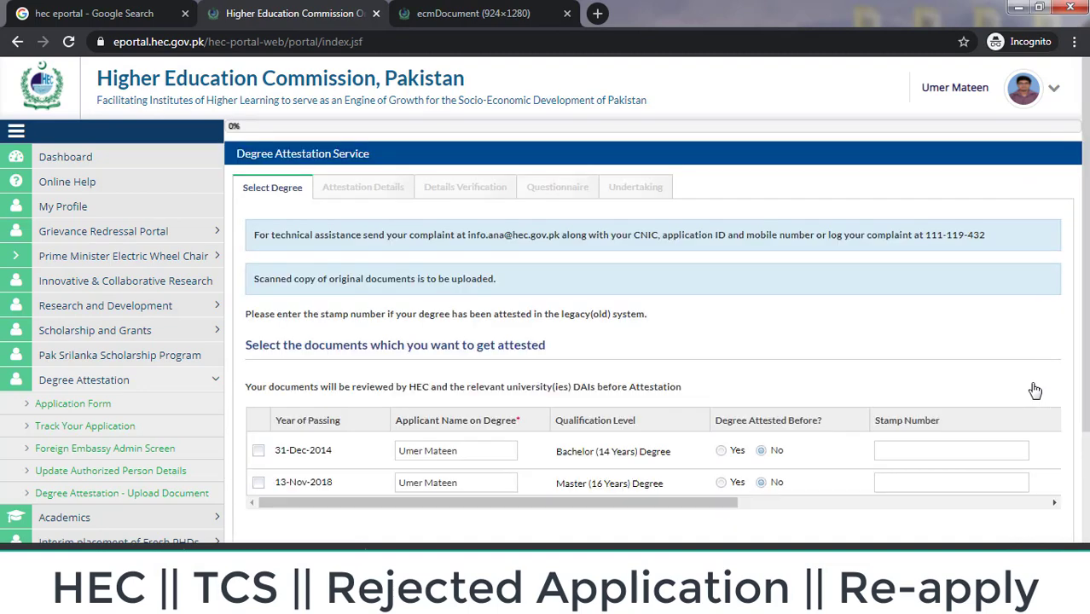
scroll(426, 383, down, 1)
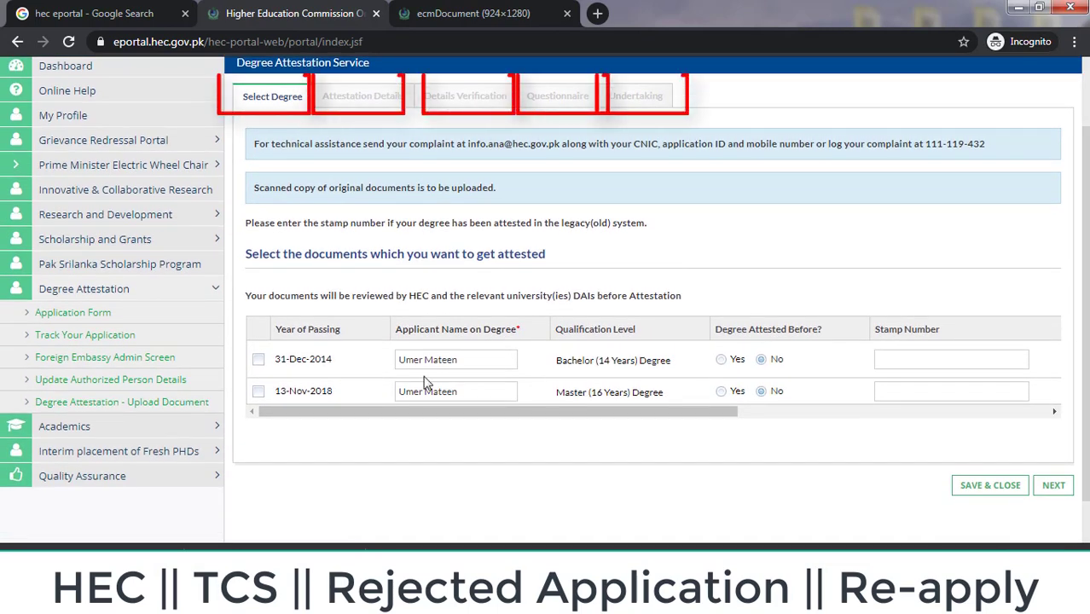
click(258, 359)
drag(682, 412, 1062, 431)
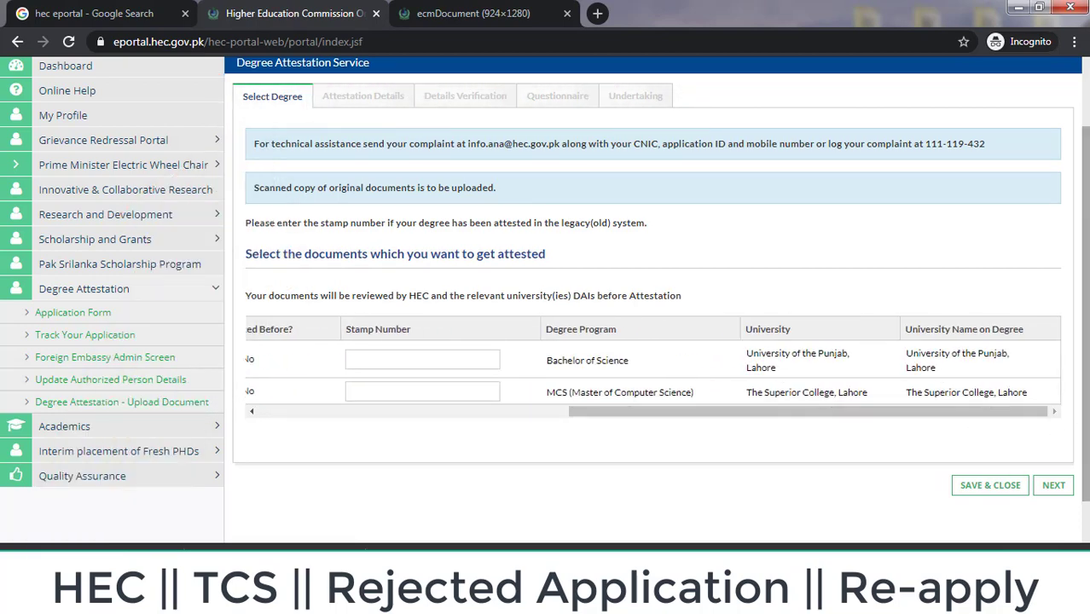
scroll(1063, 431, down, 1)
Step: Enter 1 original page for both degrees and both transcripts (total PKR 3200.00) and continue
click(1054, 432)
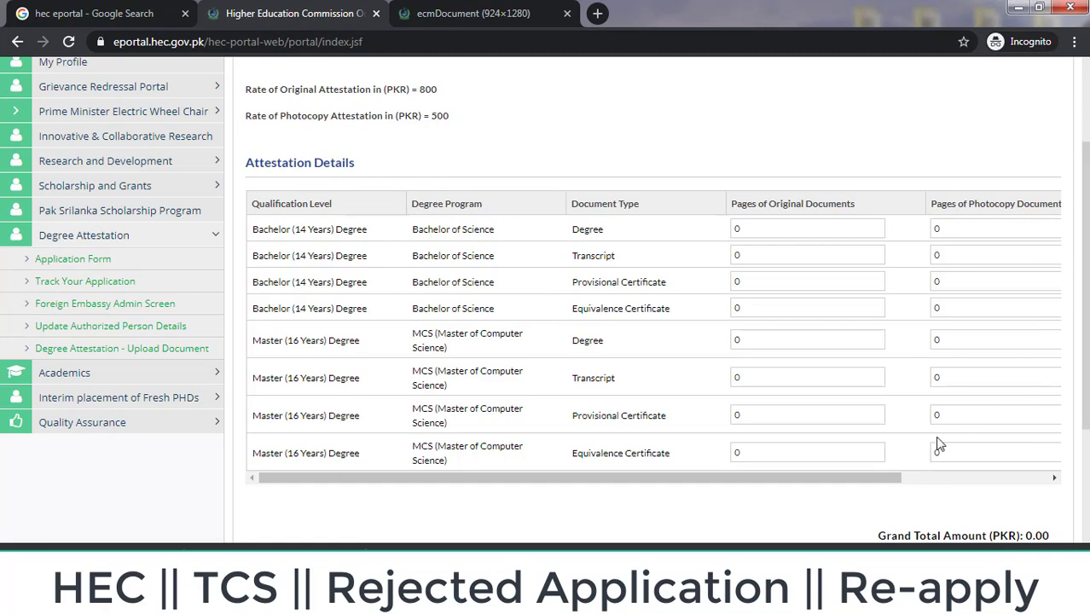
drag(894, 479, 969, 487)
click(970, 487)
drag(1062, 478, 759, 487)
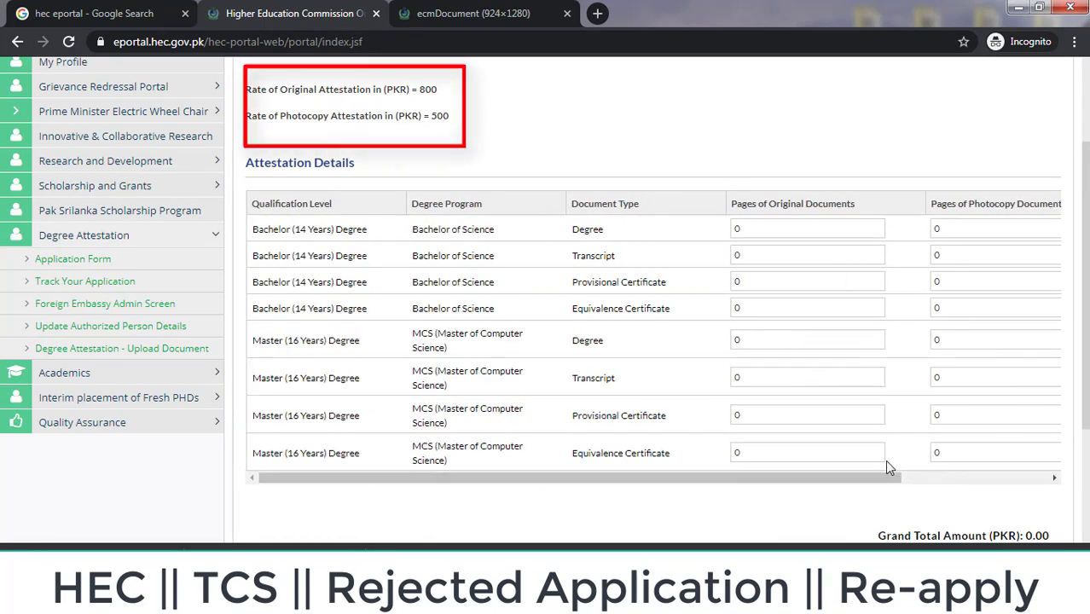
drag(891, 479, 1037, 462)
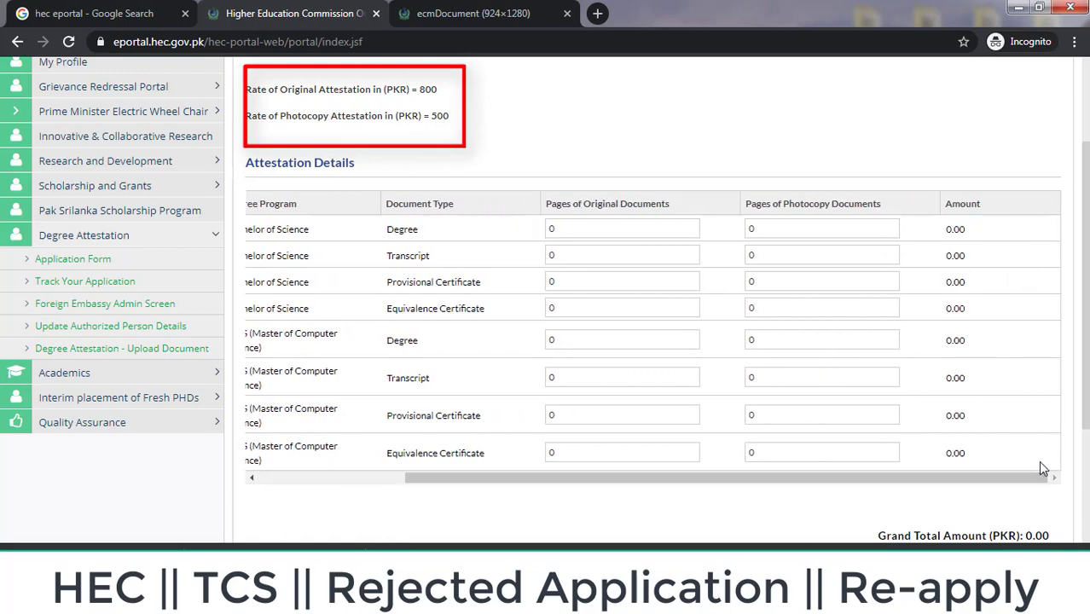
mouse_move(1086, 375)
mouse_down()
mouse_move(1086, 345)
mouse_move(1086, 372)
mouse_up()
drag(932, 488, 917, 491)
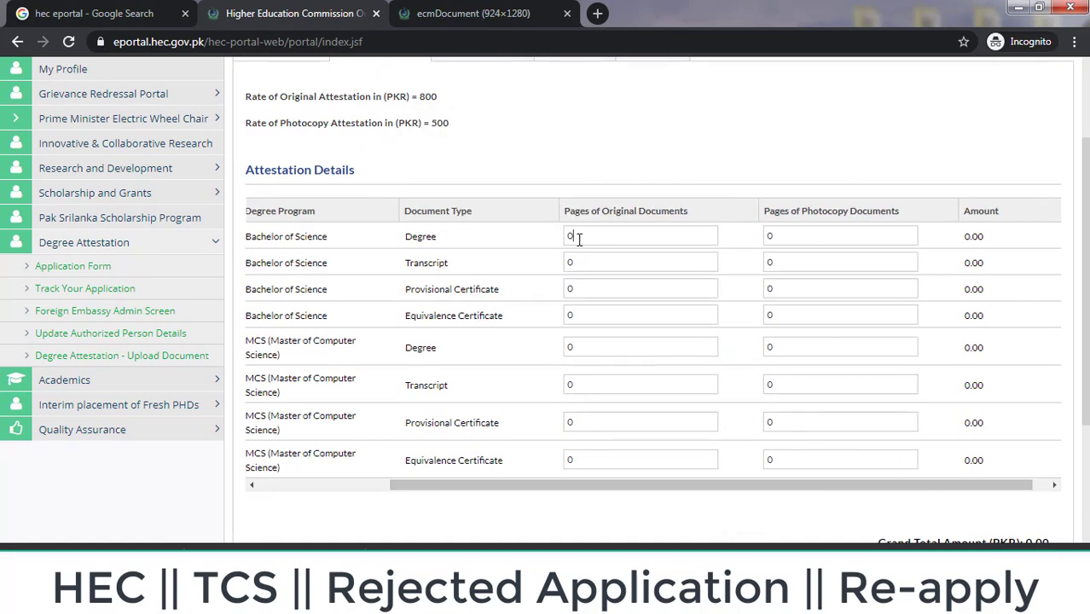
key(Tab)
key(Tab)
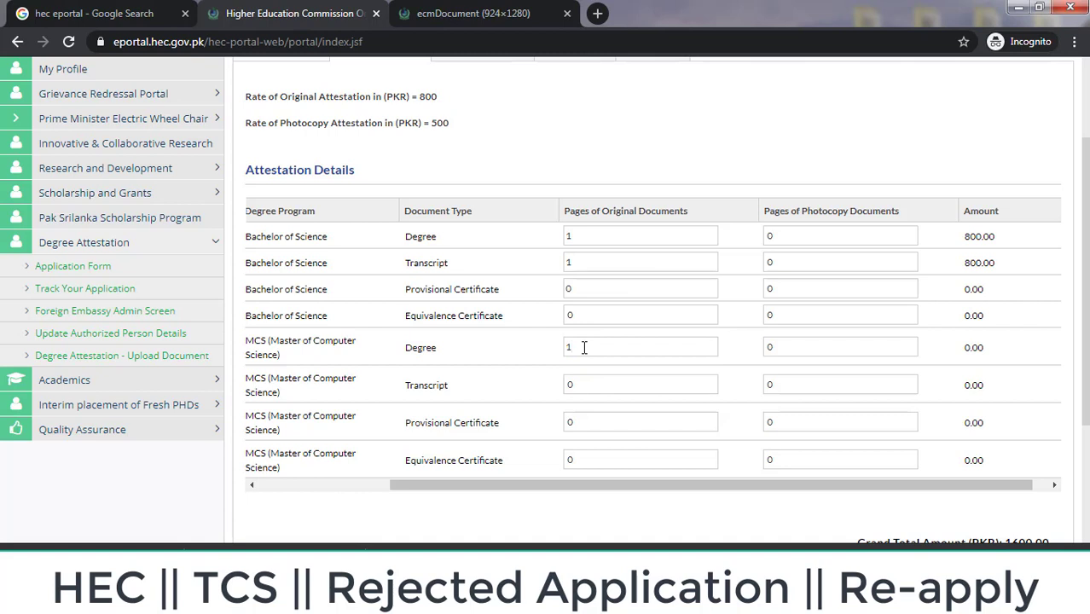
double_click(580, 385)
drag(1085, 354, 1085, 455)
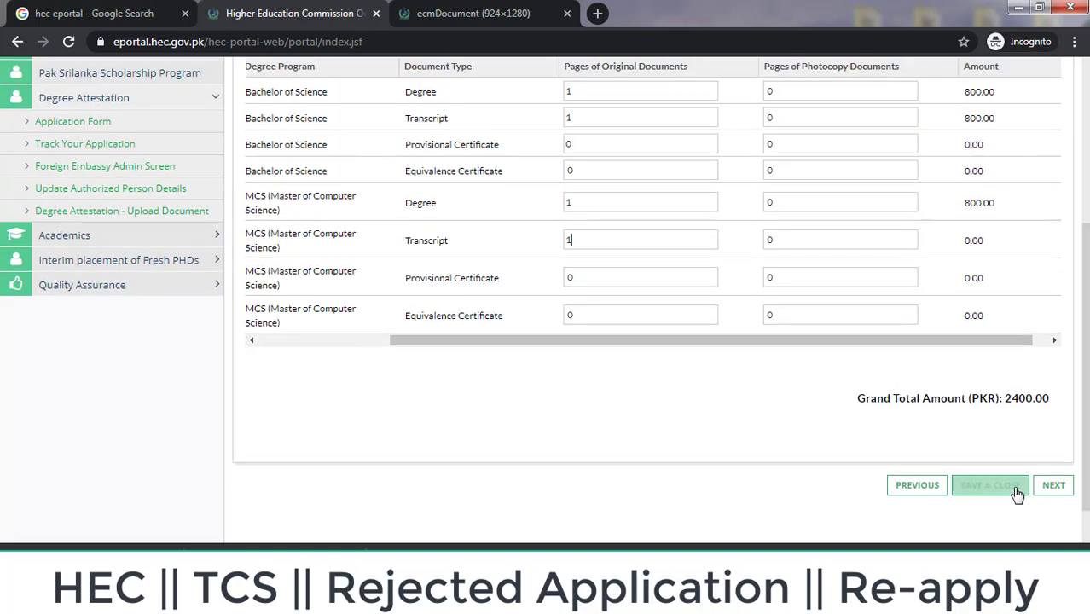
click(1057, 487)
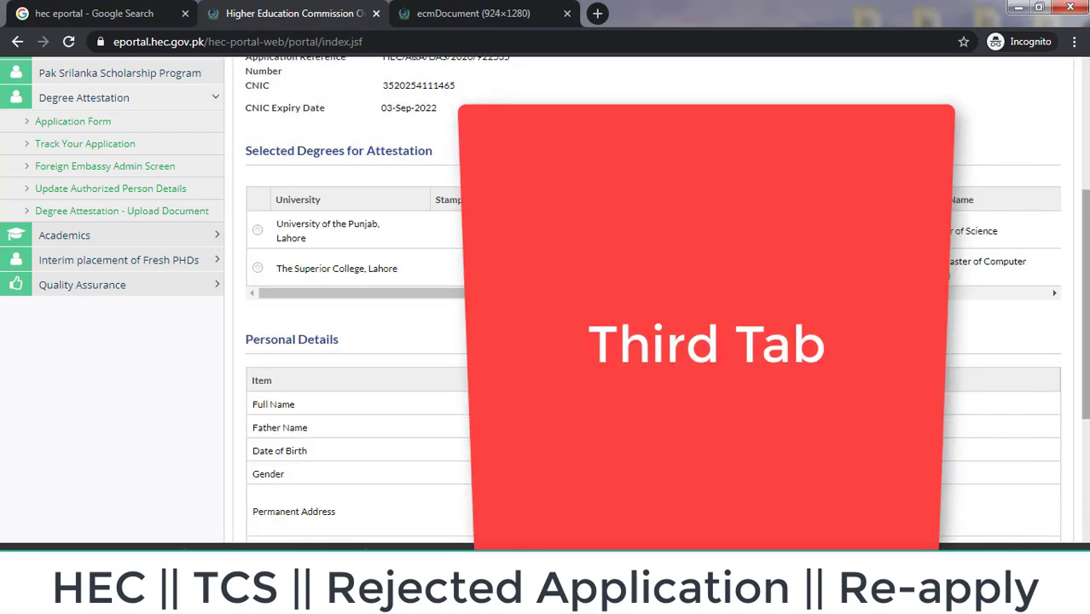
Step: Review the Details Verification page and advance to the Questionnaire with its CNIC and education documents
scroll(1064, 474, down, 1)
scroll(653, 299, down, 2)
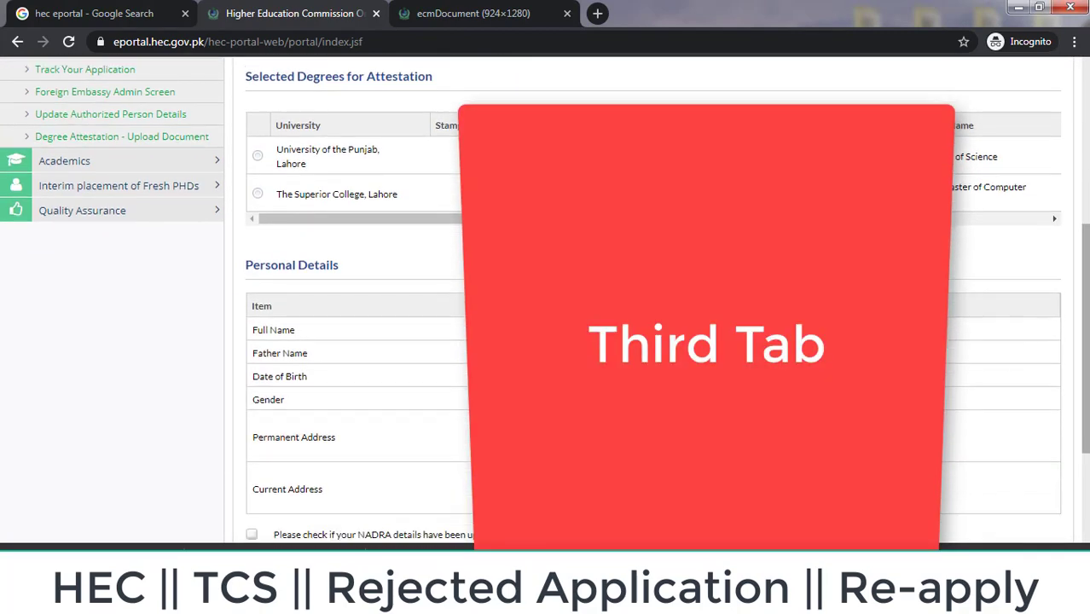
scroll(652, 298, down, 3)
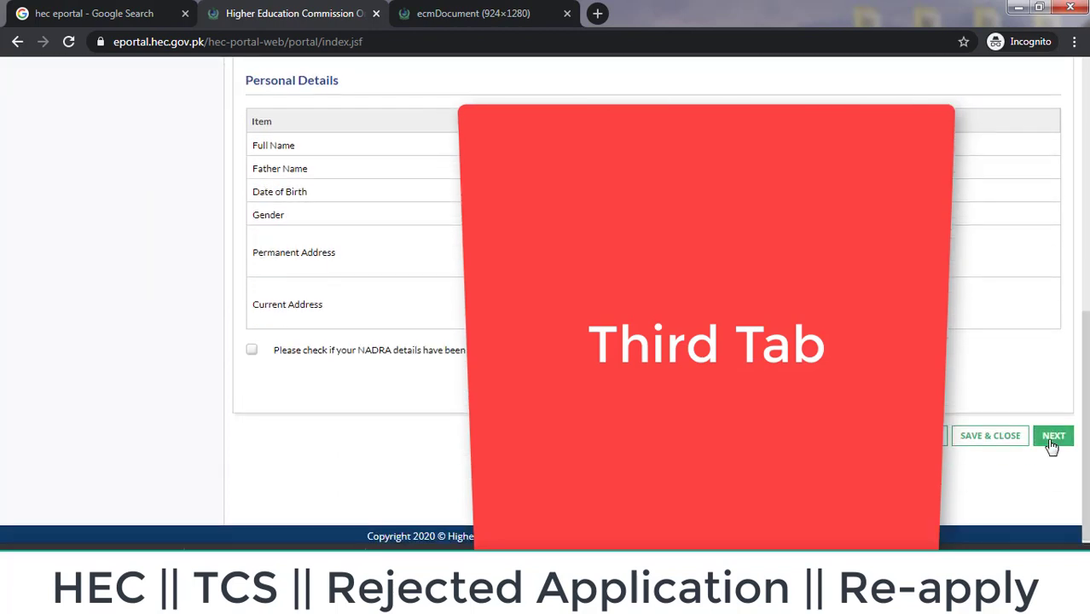
click(1052, 443)
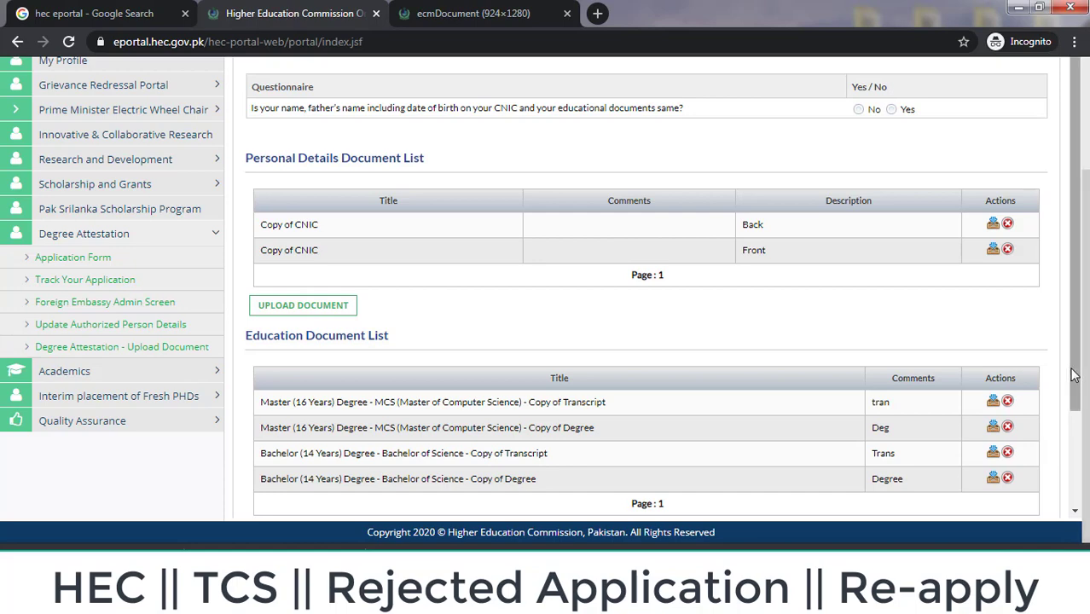
scroll(1066, 376, down, 3)
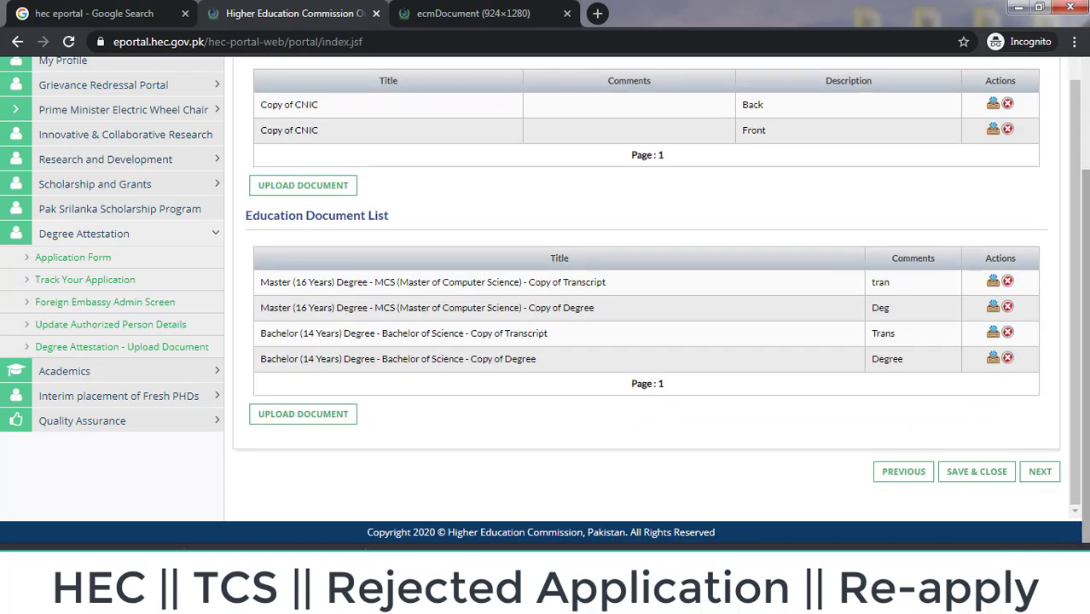
Step: Answer Yes to the name/birth-date, degree title, transcript countersignature and no-erasing questions
click(1052, 474)
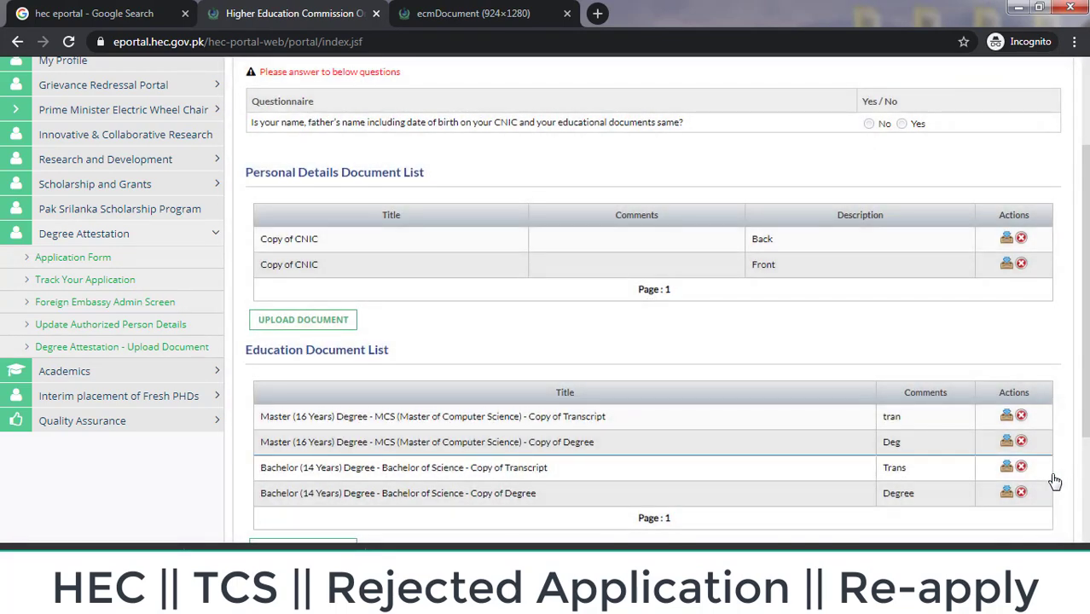
scroll(834, 202, up, 1)
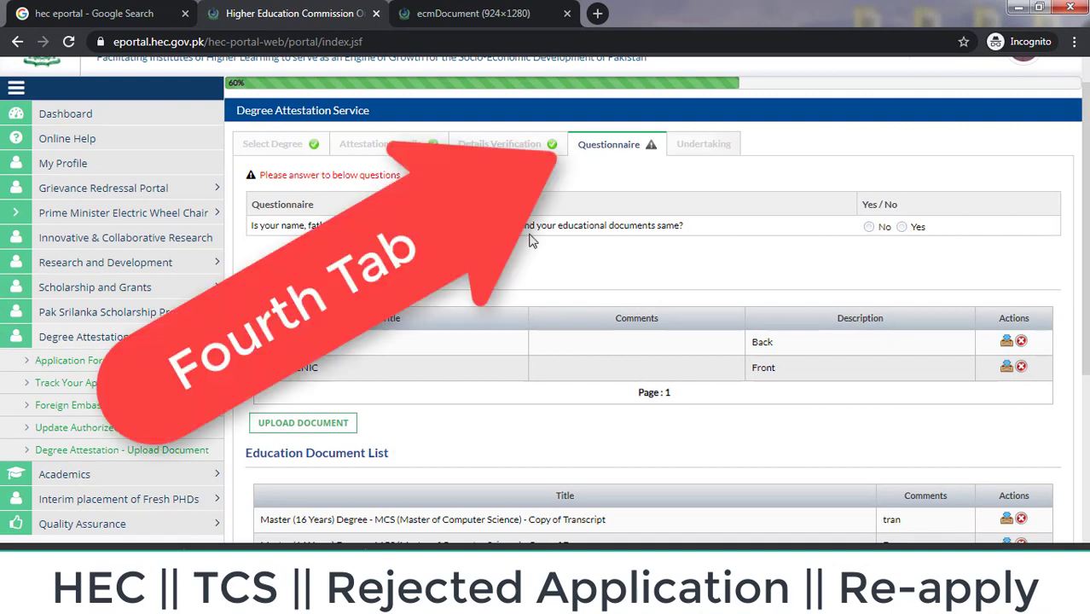
click(903, 228)
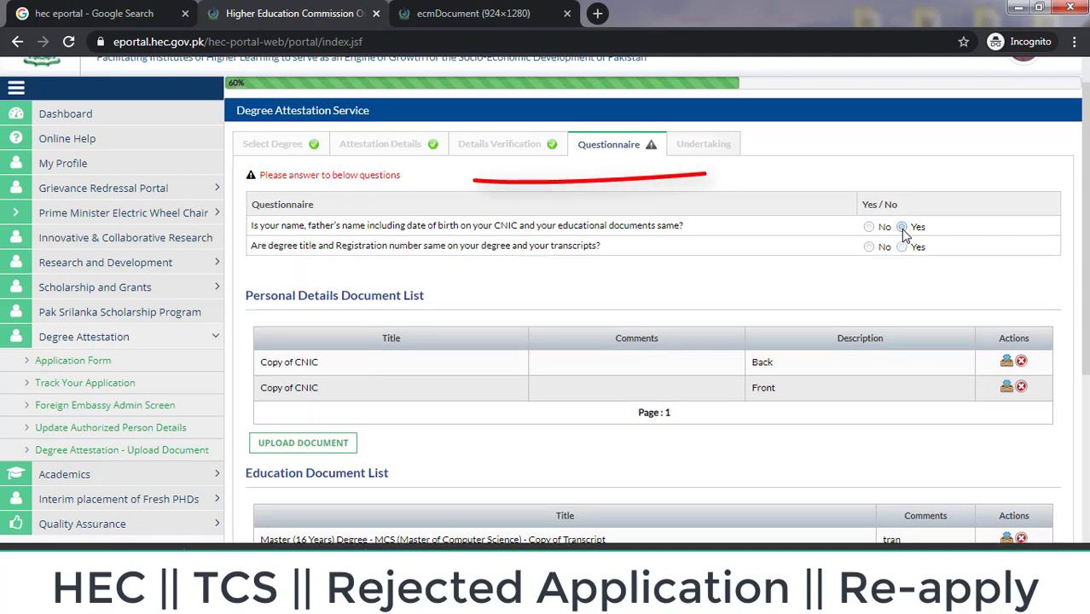
click(902, 247)
click(902, 281)
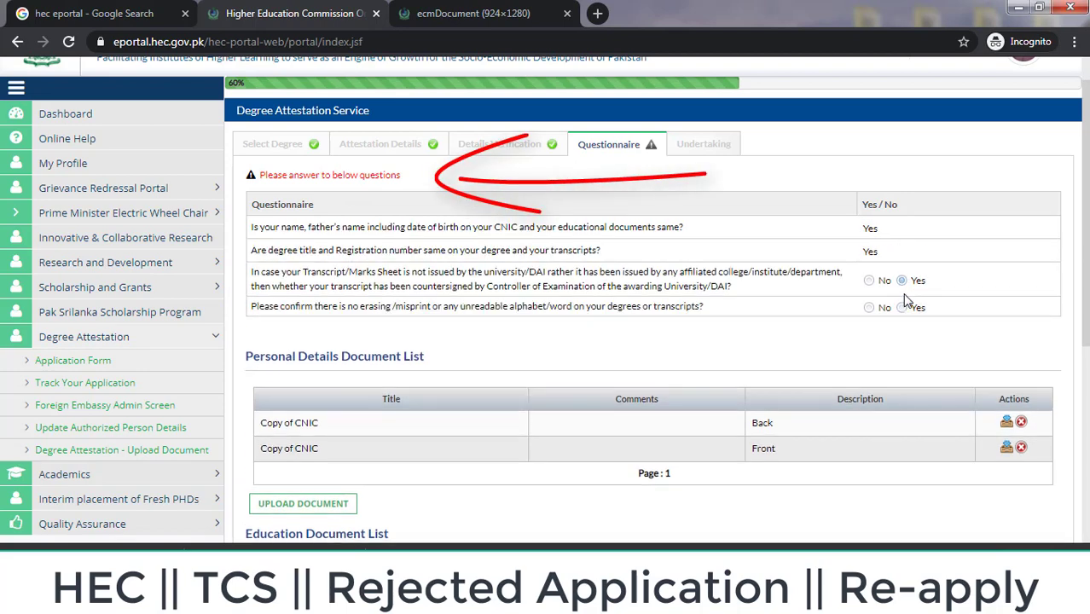
click(903, 308)
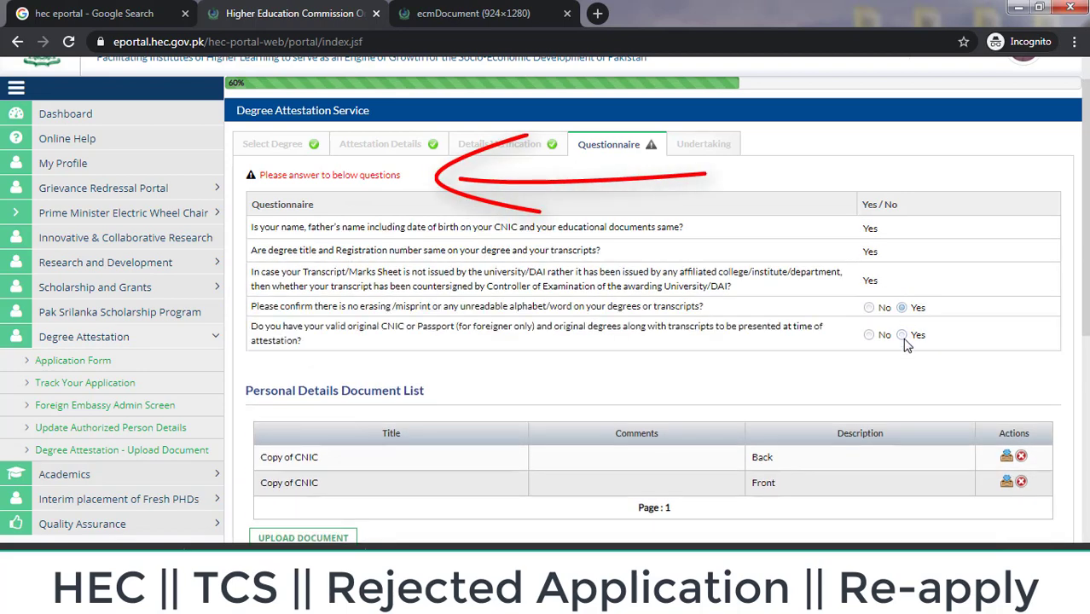
Step: Advance to the 80% Undertaking step and look over its Regional Center Details
drag(1085, 299, 1086, 502)
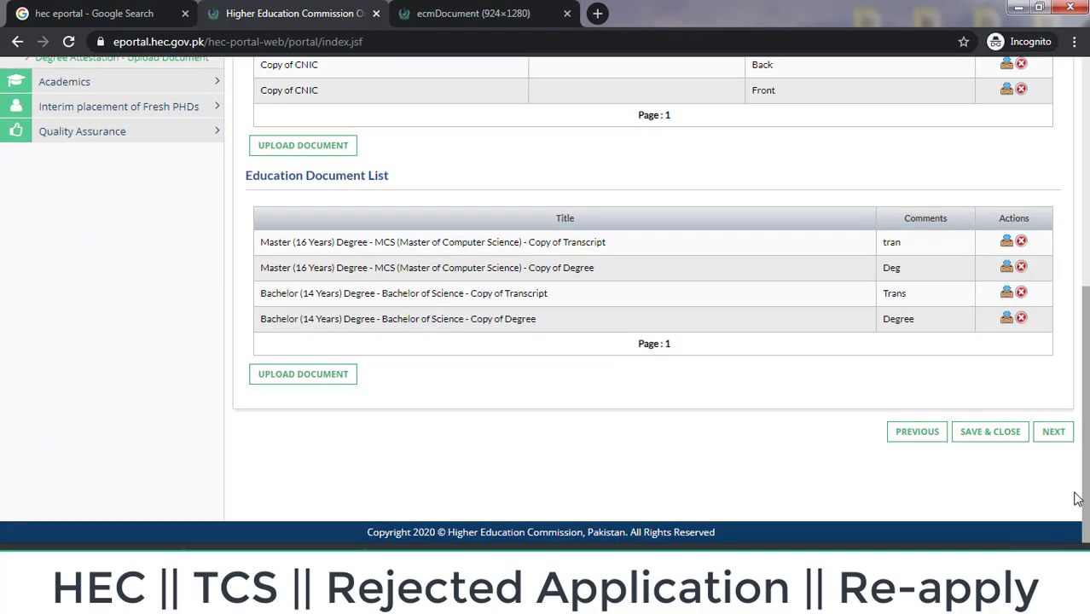
click(1058, 432)
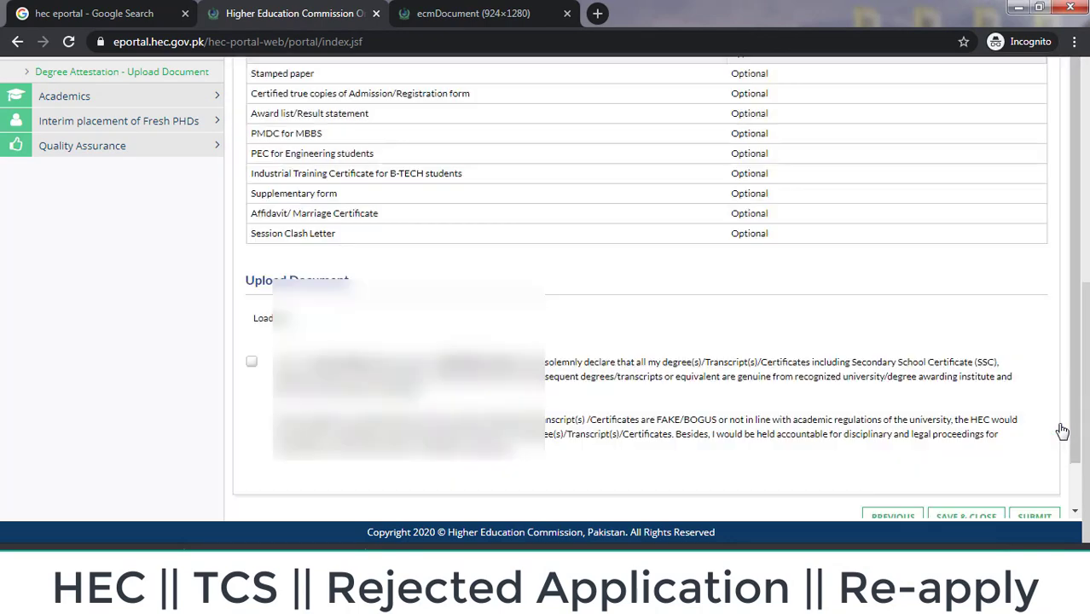
scroll(545, 299, down, 1)
scroll(545, 299, up, 10)
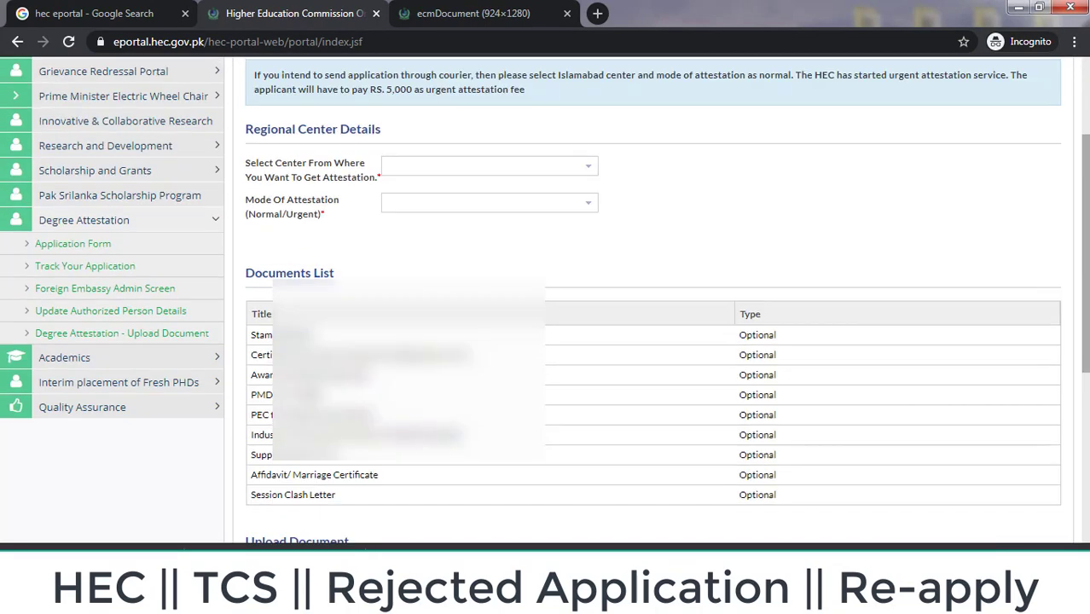
scroll(545, 299, up, 1)
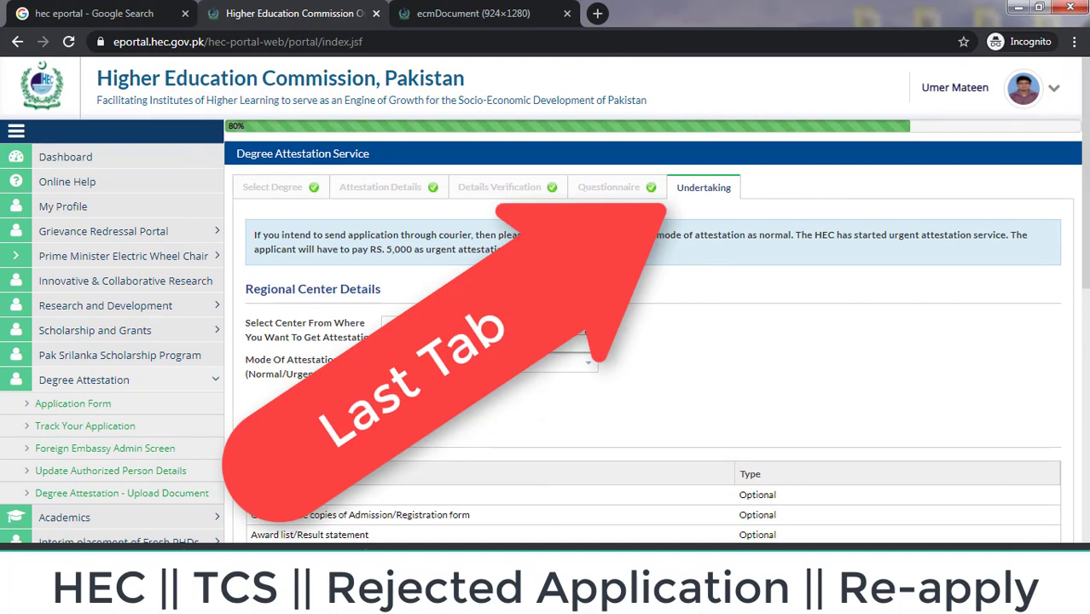
Step: Choose Islamabad as the attestation centre and Normal as the mode of attestation
click(586, 330)
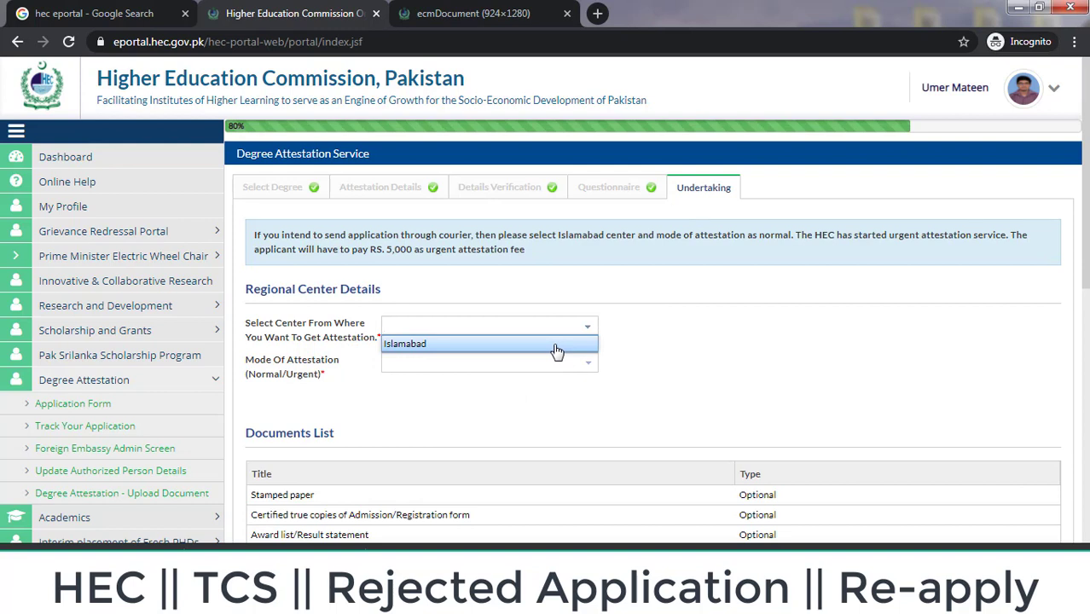
click(557, 345)
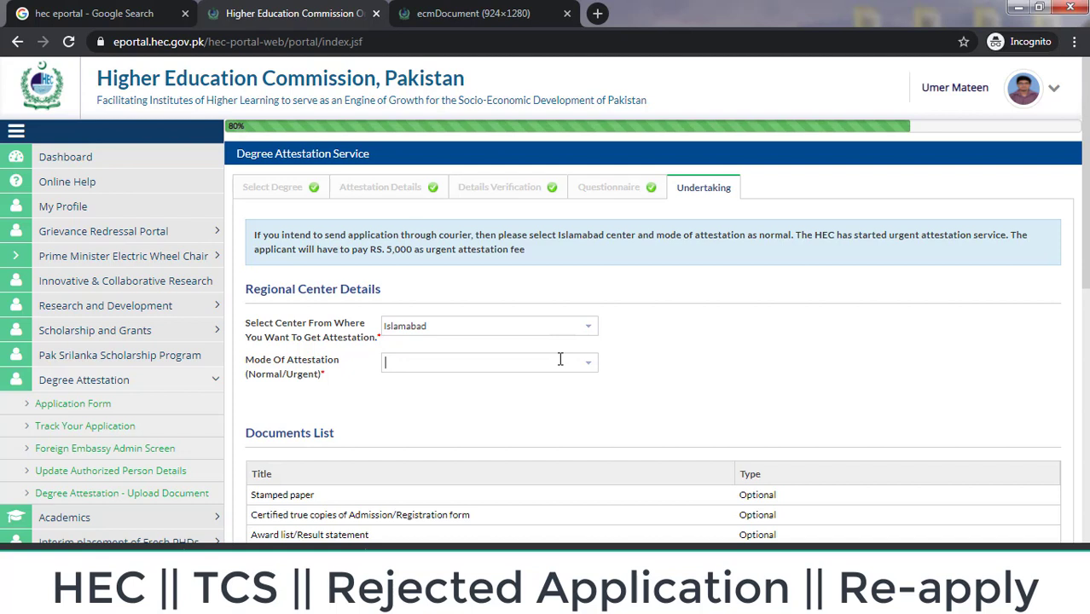
click(594, 369)
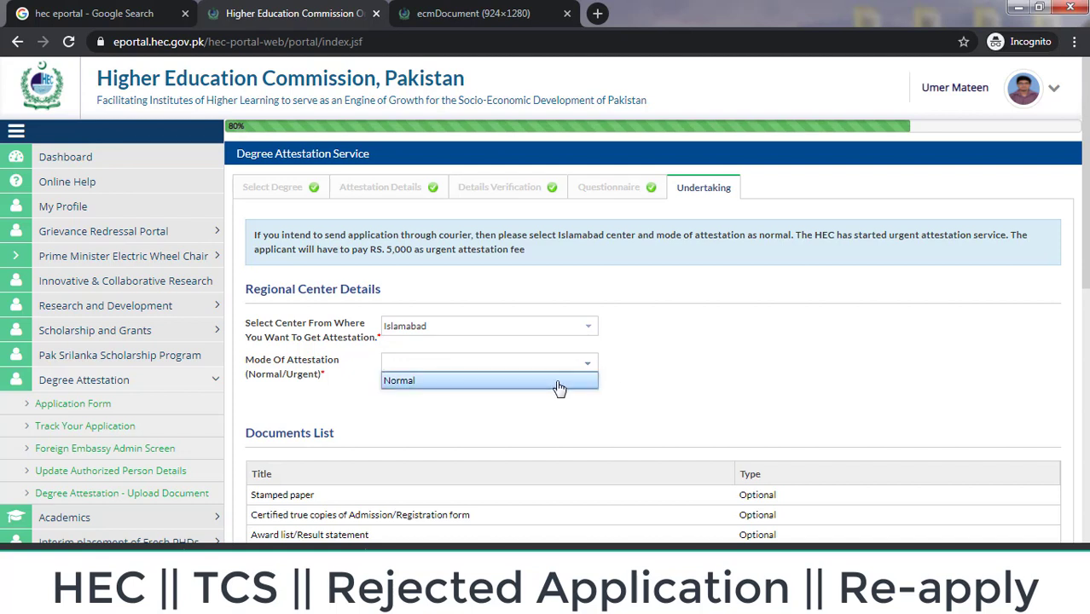
click(562, 383)
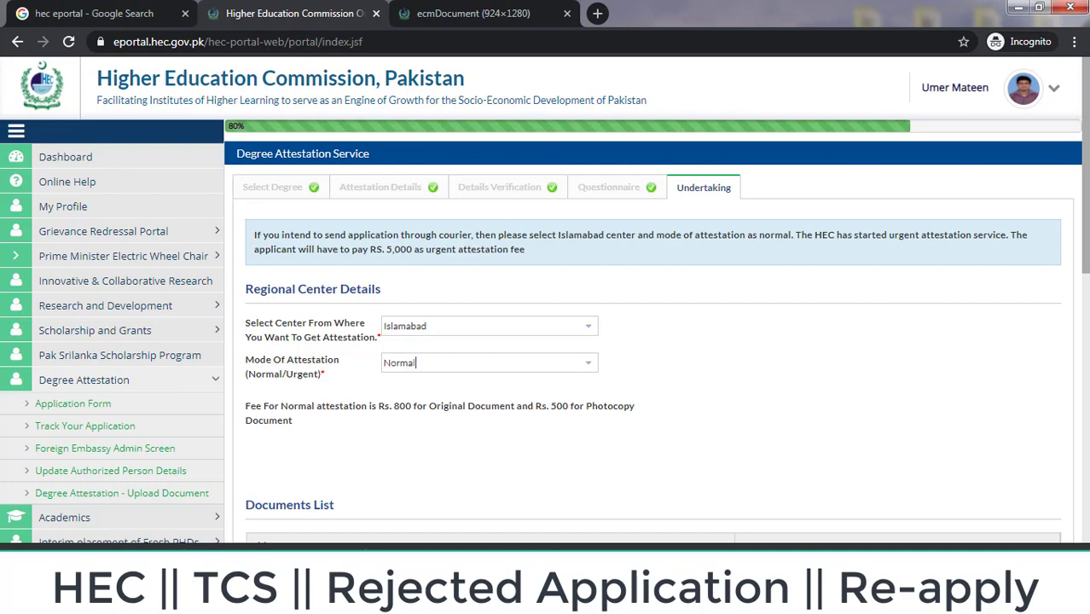
Step: Accept the attestation declaration and submit the degree attestation application
scroll(545, 303, down, 6)
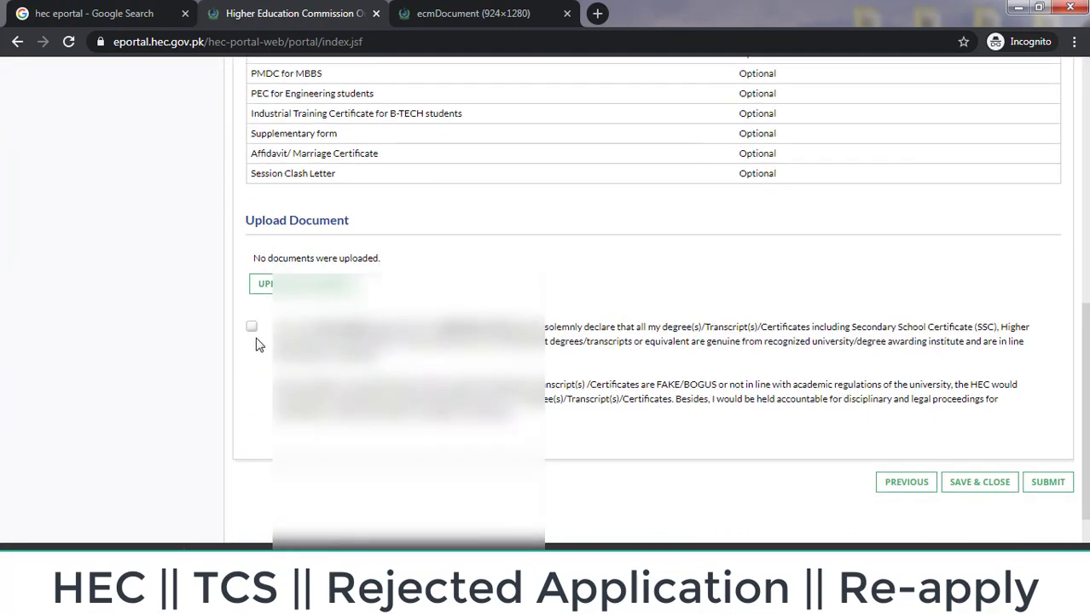
click(252, 329)
scroll(1058, 495, down, 2)
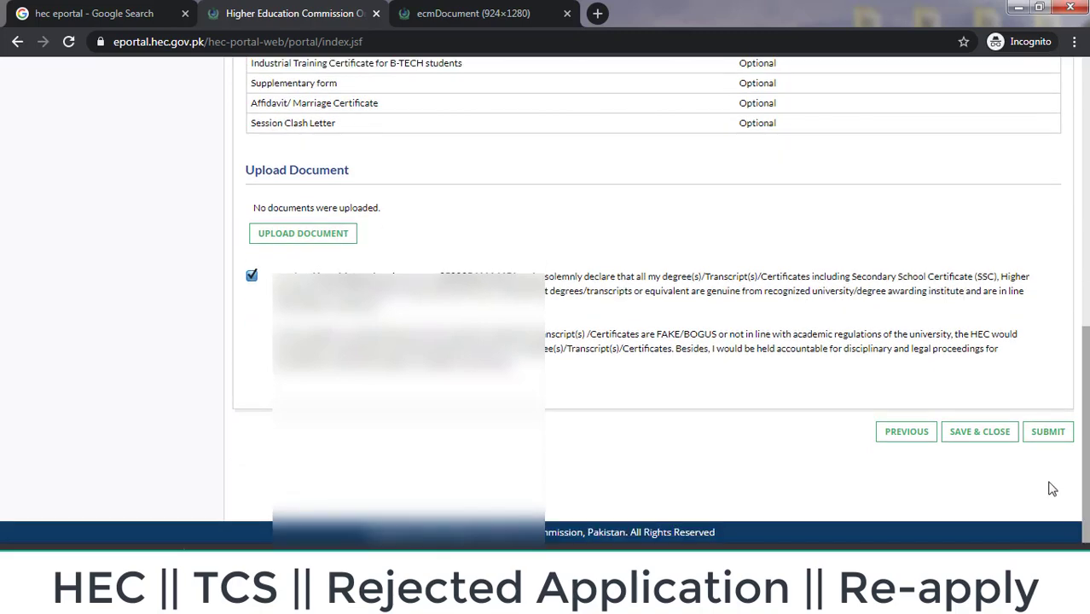
click(1049, 433)
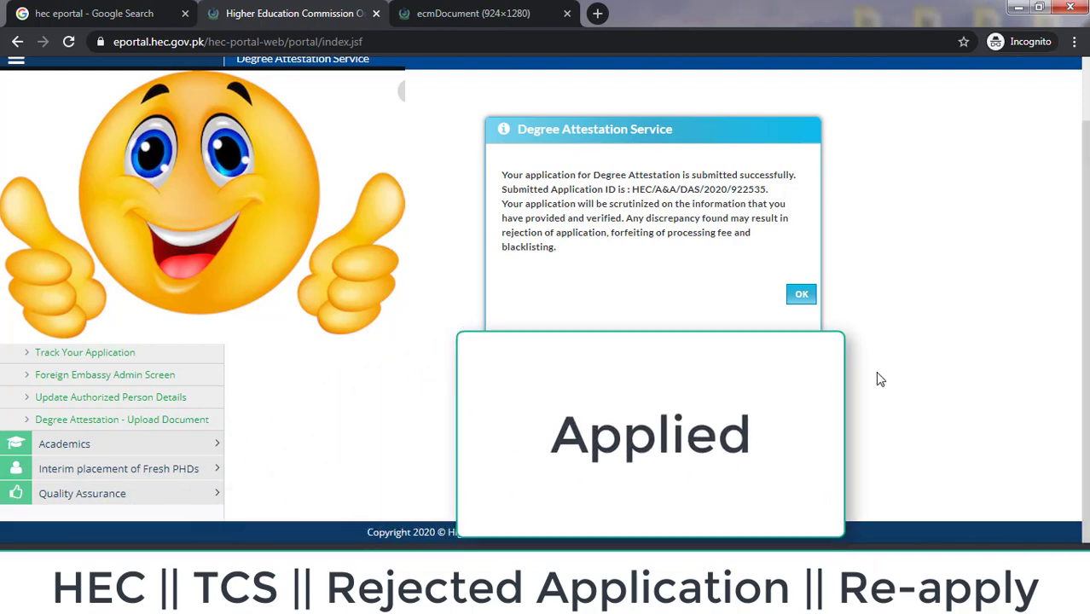
Step: Dismiss the submission confirmation and review the new DAS - Application Scheduling task on the dashboard
click(800, 294)
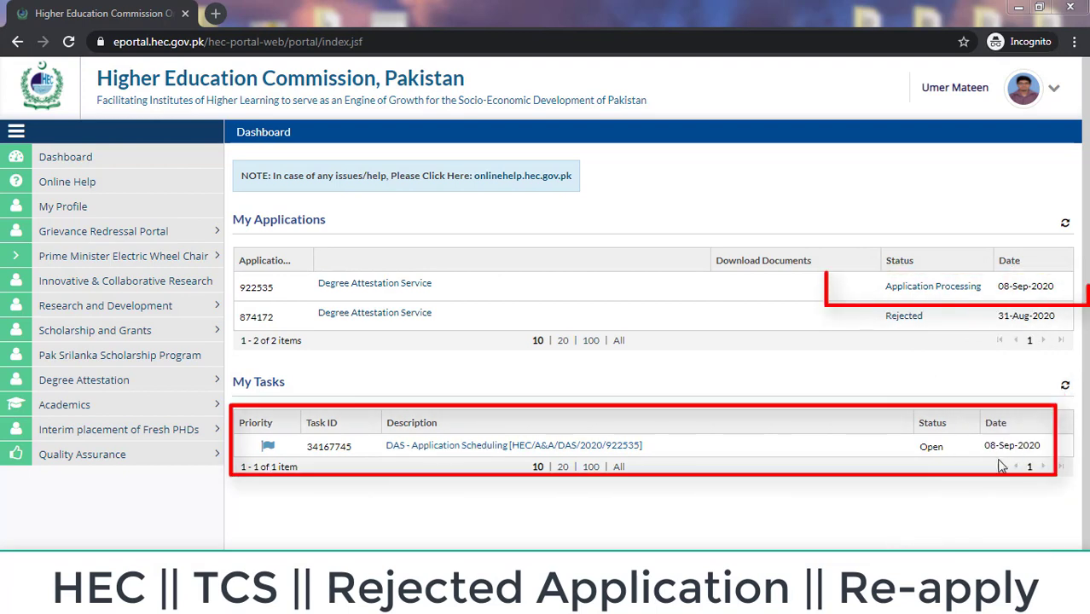
drag(1011, 445, 976, 453)
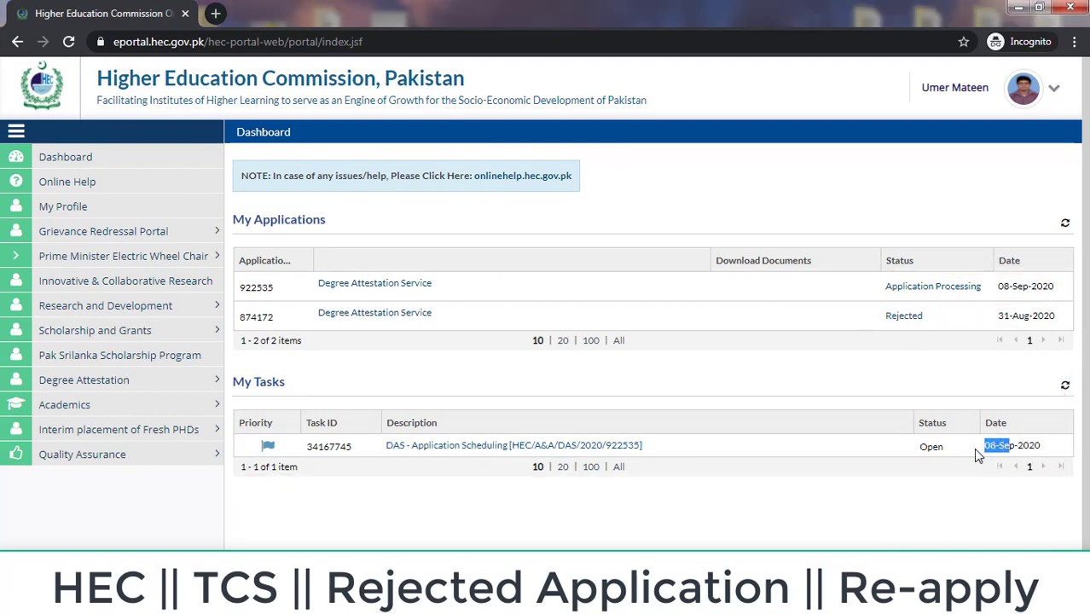
Step: Open the DAS - Application Scheduling task and view Bachelor and Master qualification details
click(604, 447)
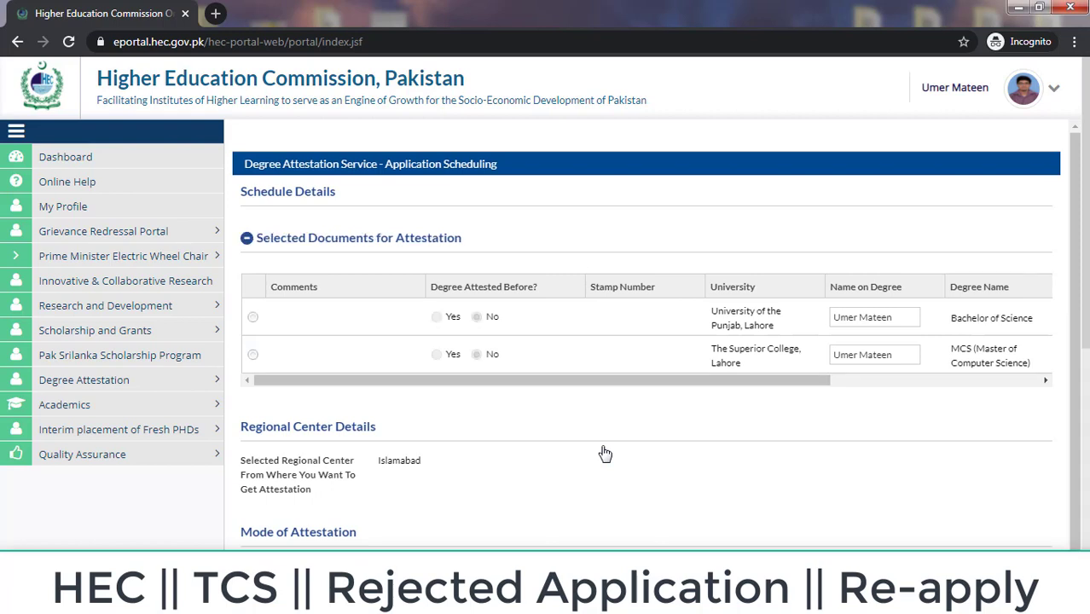
click(253, 318)
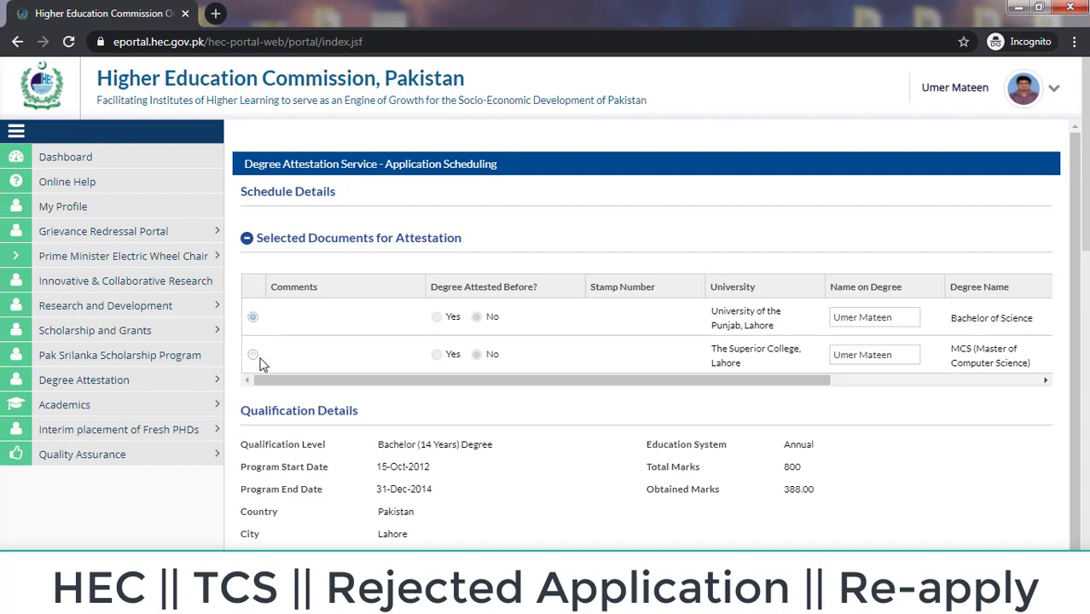
click(253, 355)
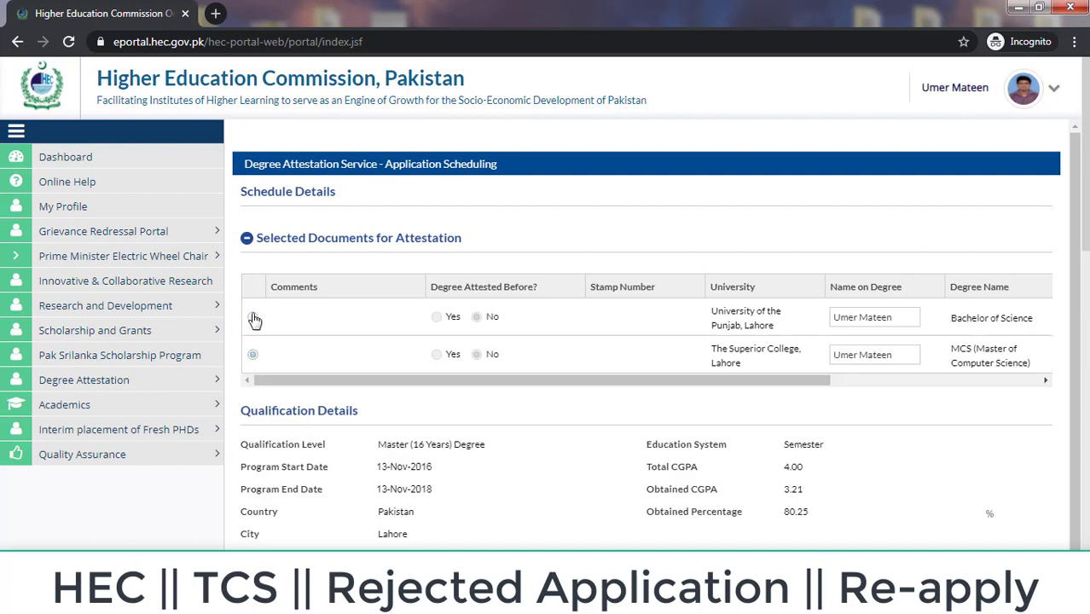
click(252, 318)
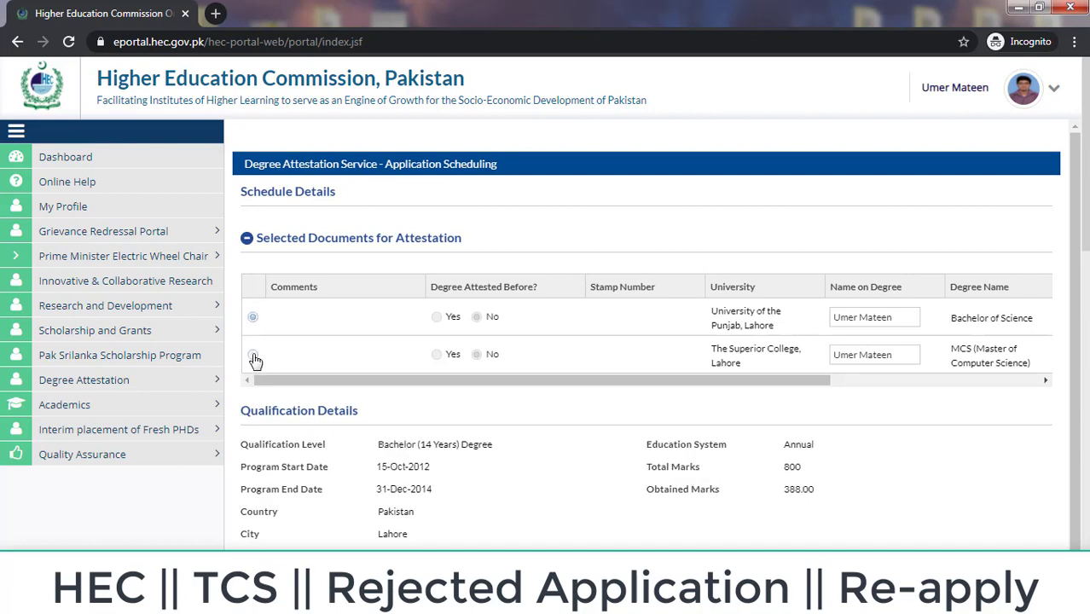
click(254, 357)
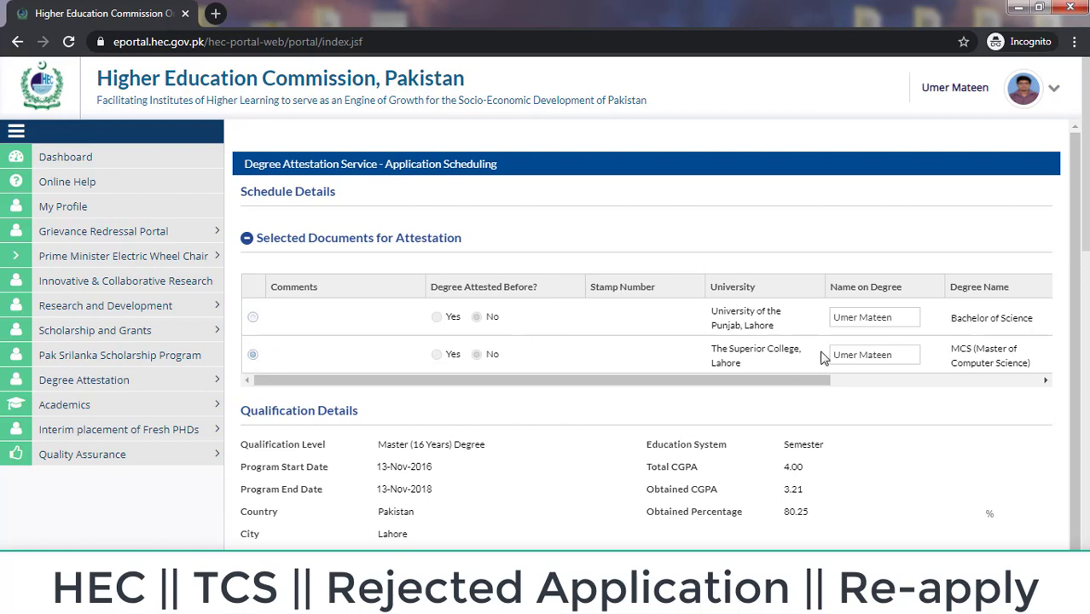
drag(1088, 175, 1088, 510)
drag(1086, 454, 1086, 168)
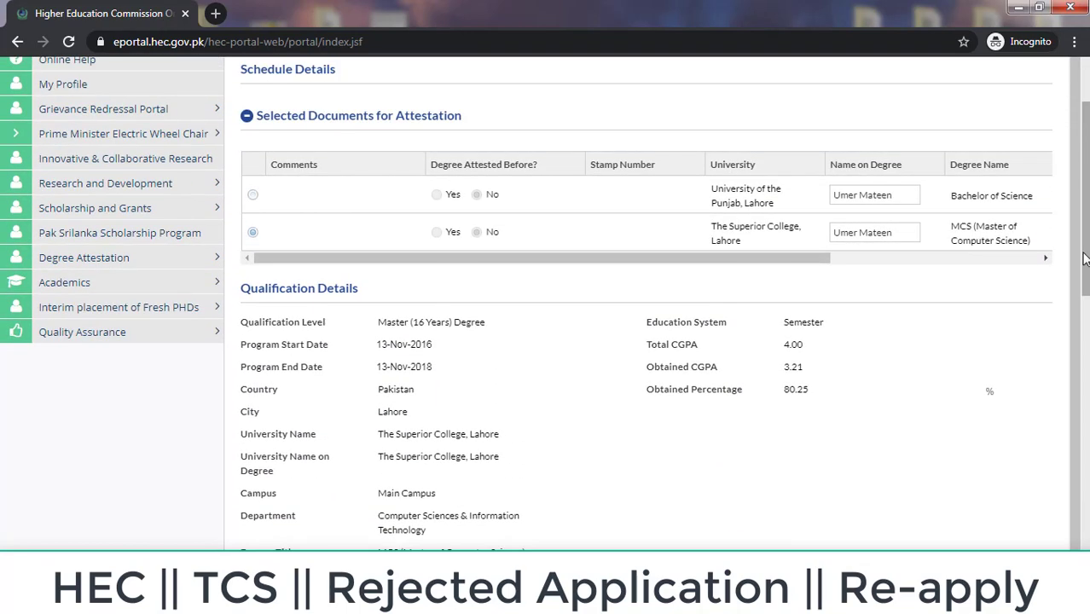
drag(796, 258, 676, 283)
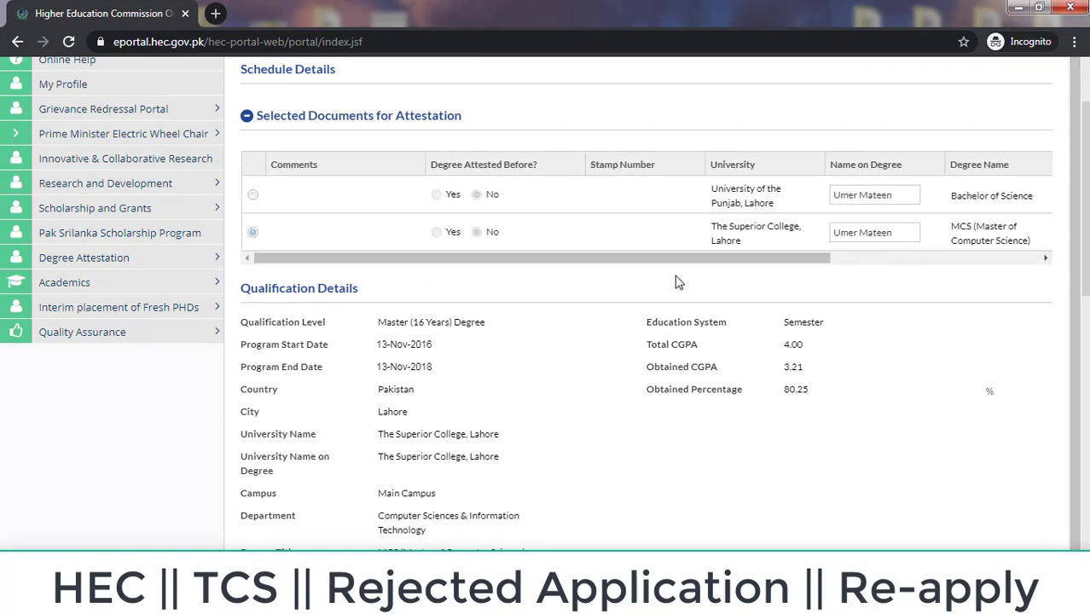
scroll(1078, 363, down, 4)
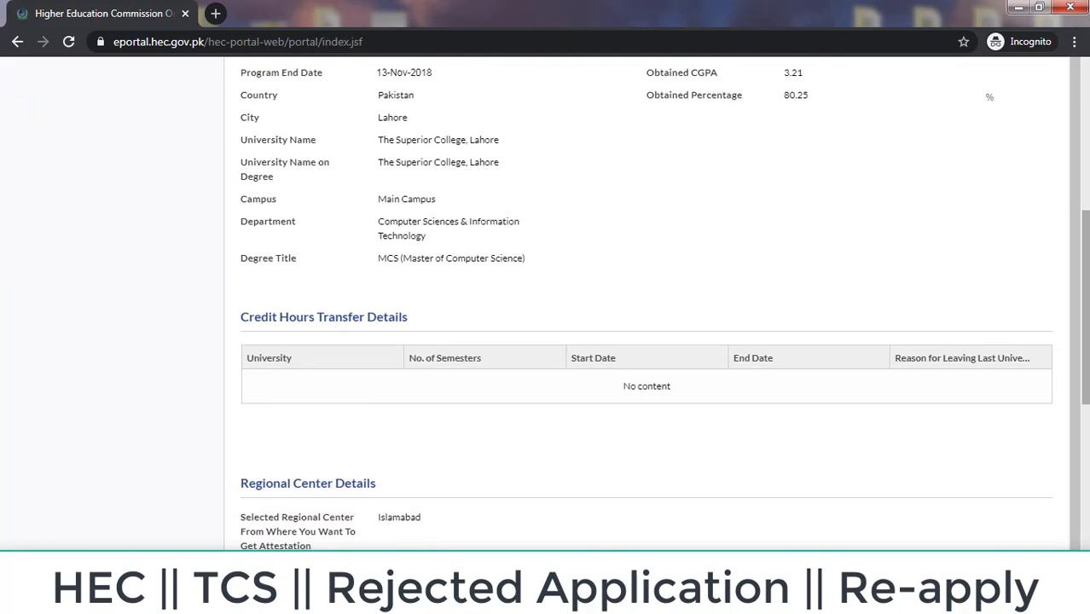
scroll(1077, 362, down, 1)
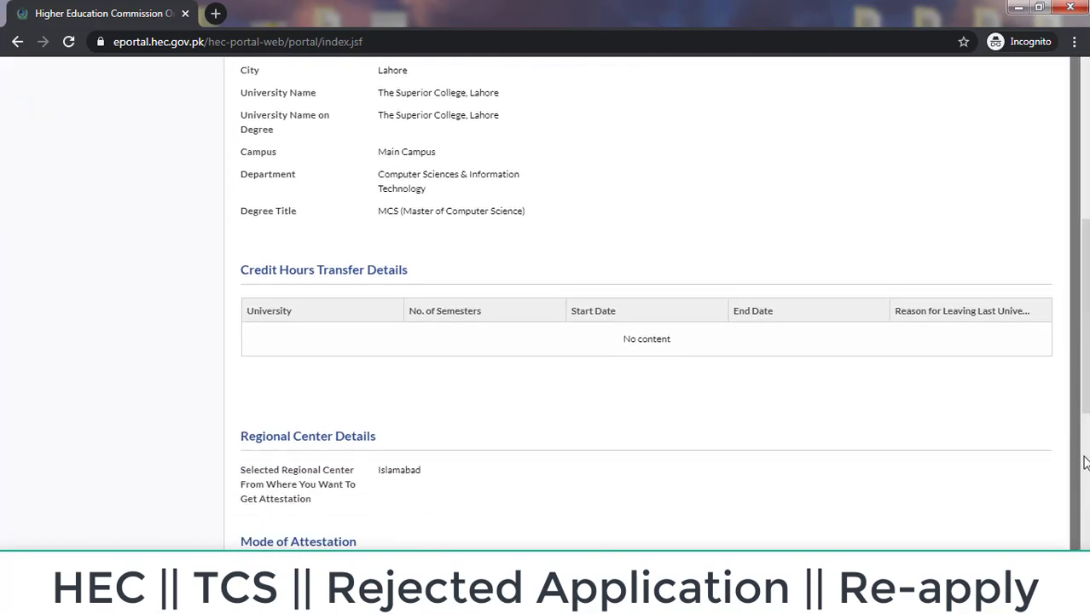
scroll(1078, 362, down, 5)
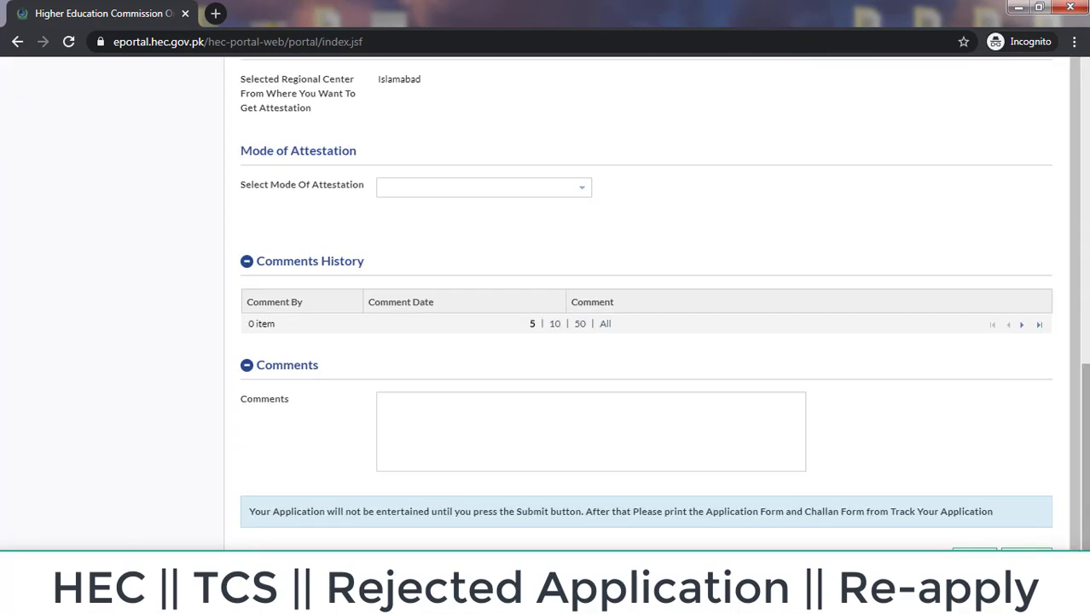
Step: Set the mode of attestation to Through Courier and submit the scheduling task
click(582, 191)
click(583, 196)
drag(426, 84, 381, 92)
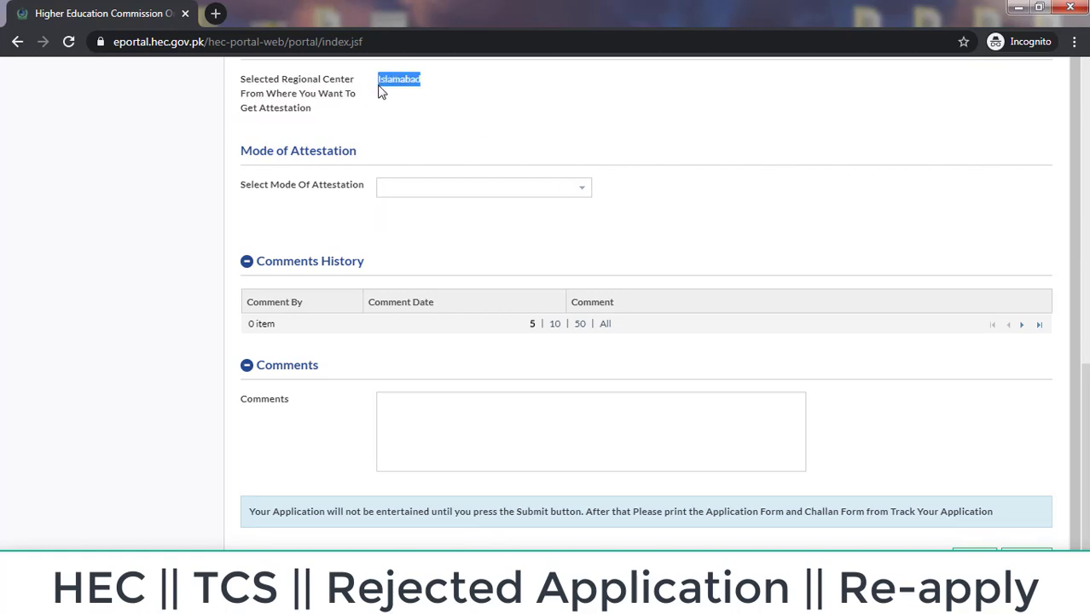
click(597, 154)
click(584, 190)
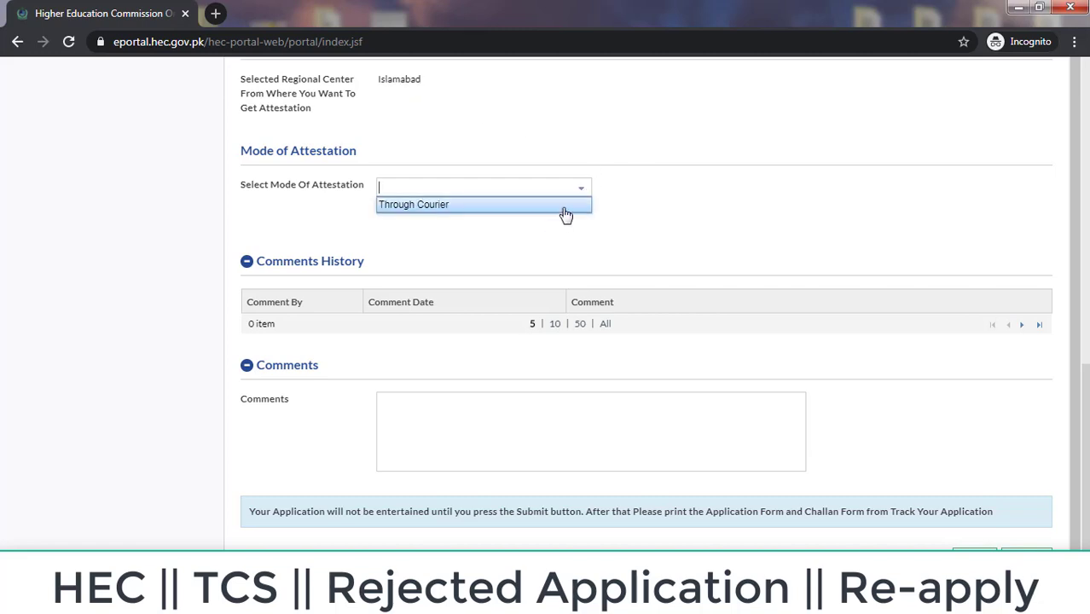
click(559, 207)
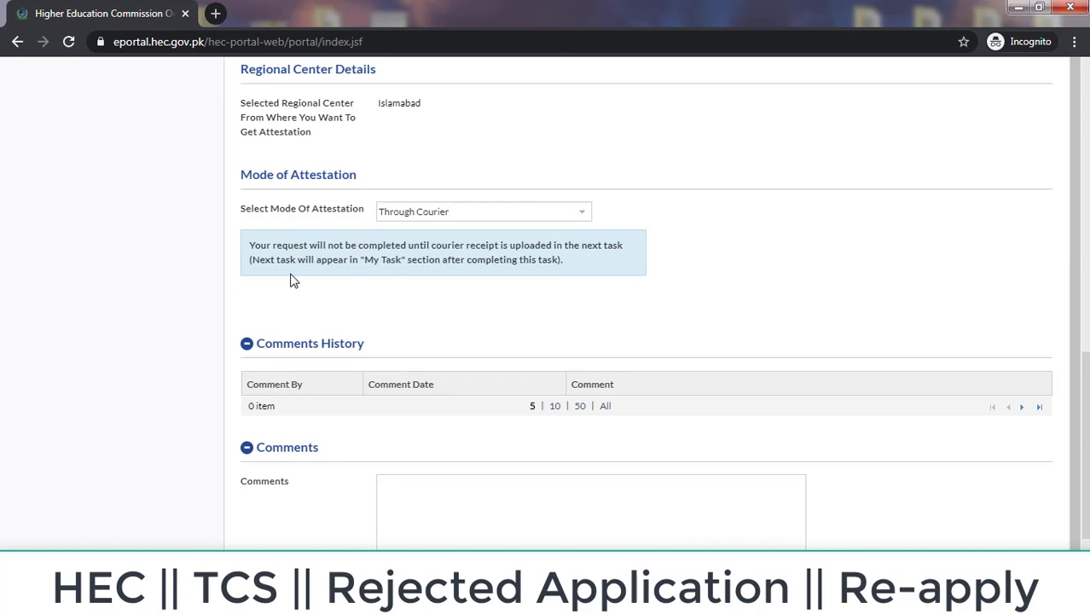
scroll(974, 346, down, 2)
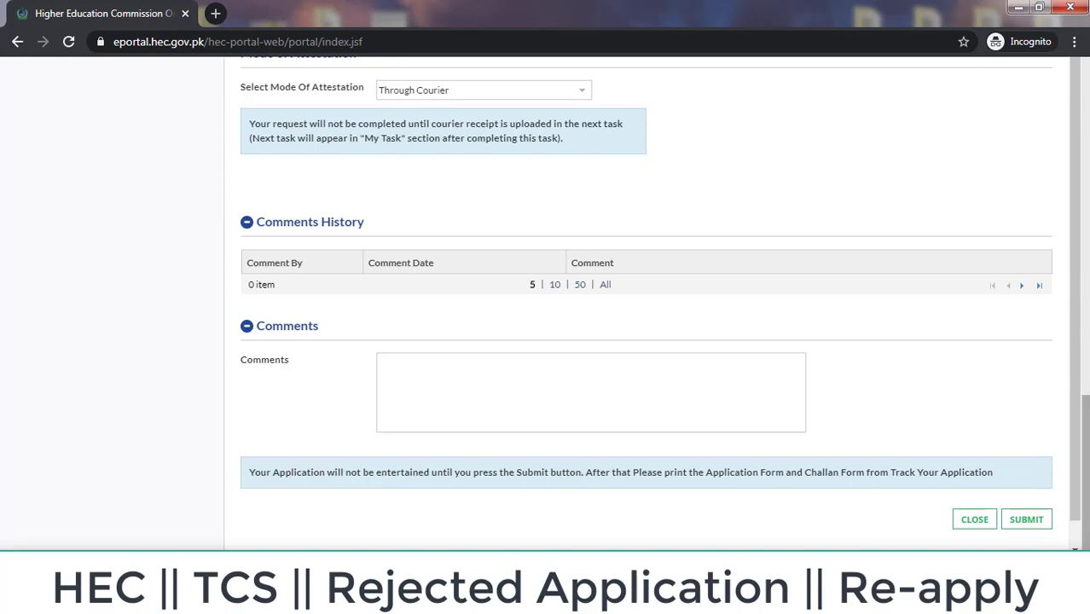
mouse_move(1086, 474)
mouse_down()
mouse_move(1086, 428)
mouse_move(1086, 466)
mouse_up()
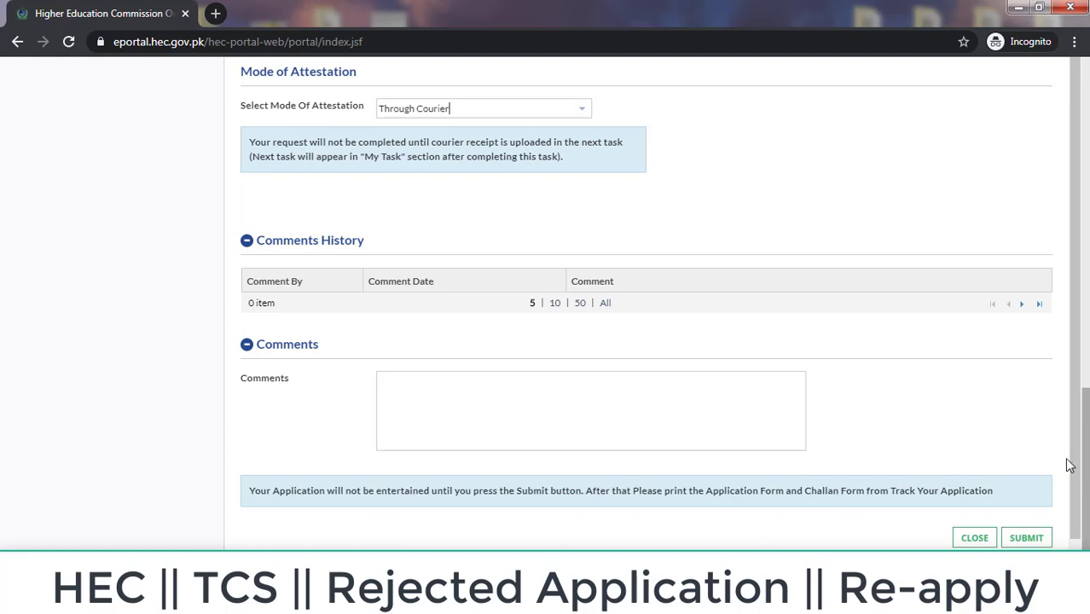
click(1023, 539)
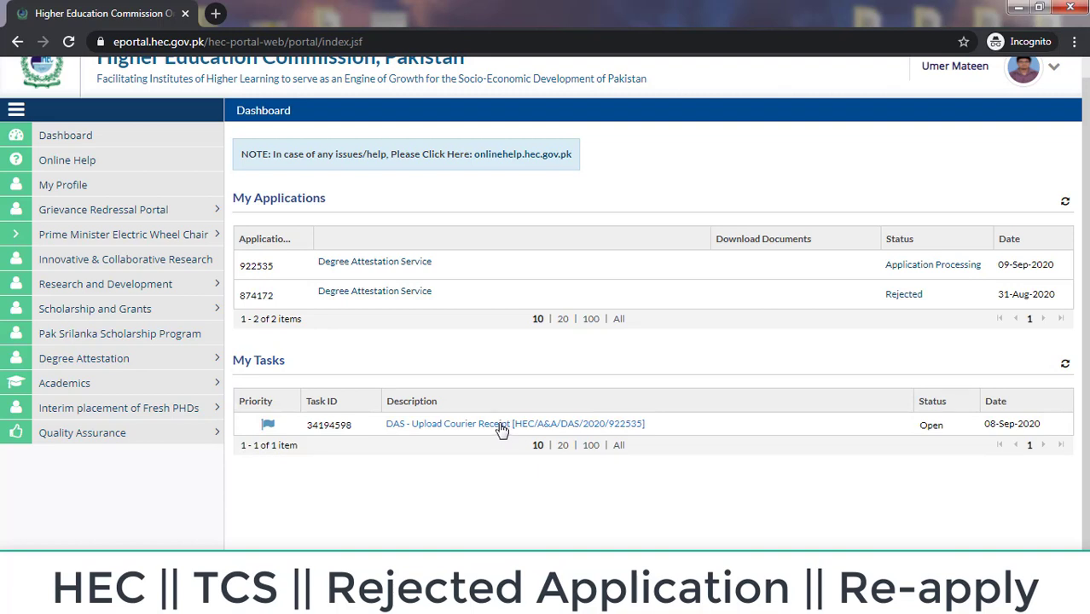
Step: Open the DAS - Upload Courier Receipt task and look over its Courier Information fields, leaving them blank
click(502, 425)
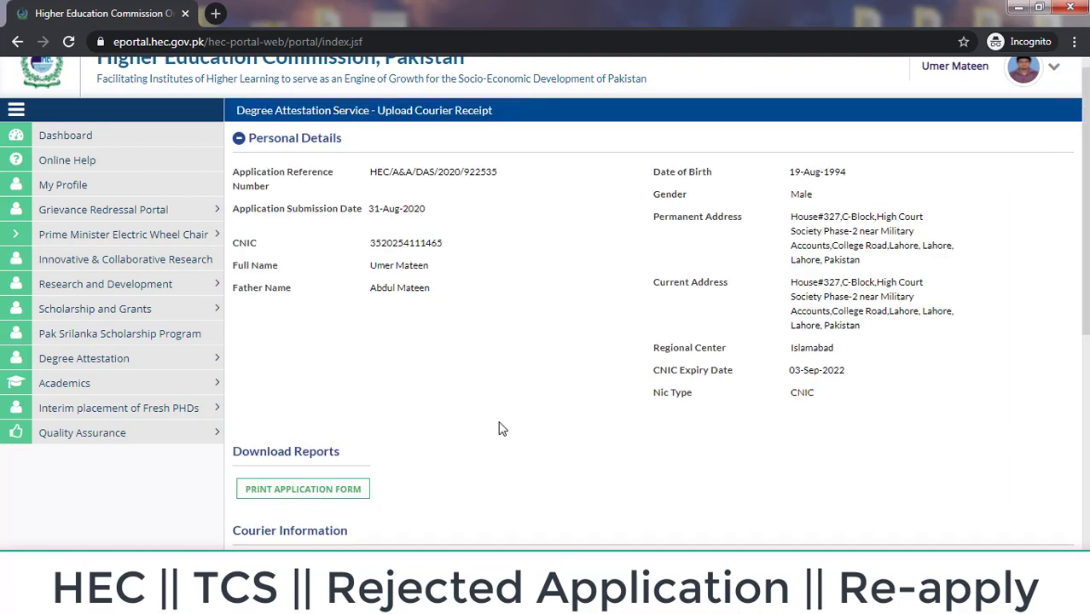
scroll(1055, 355, down, 2)
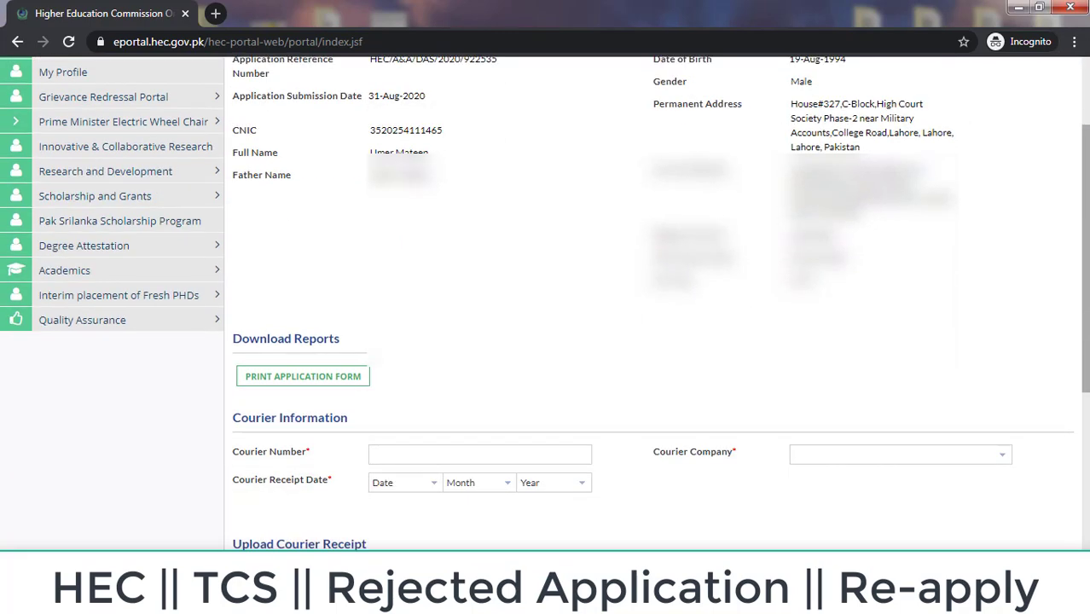
scroll(655, 304, down, 3)
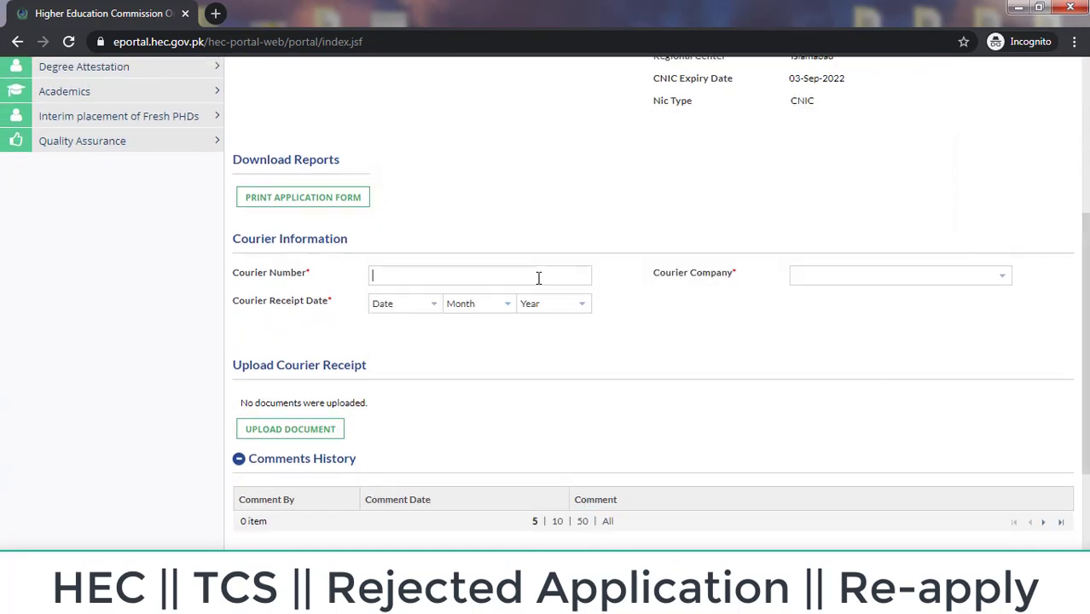
click(538, 278)
scroll(820, 319, down, 5)
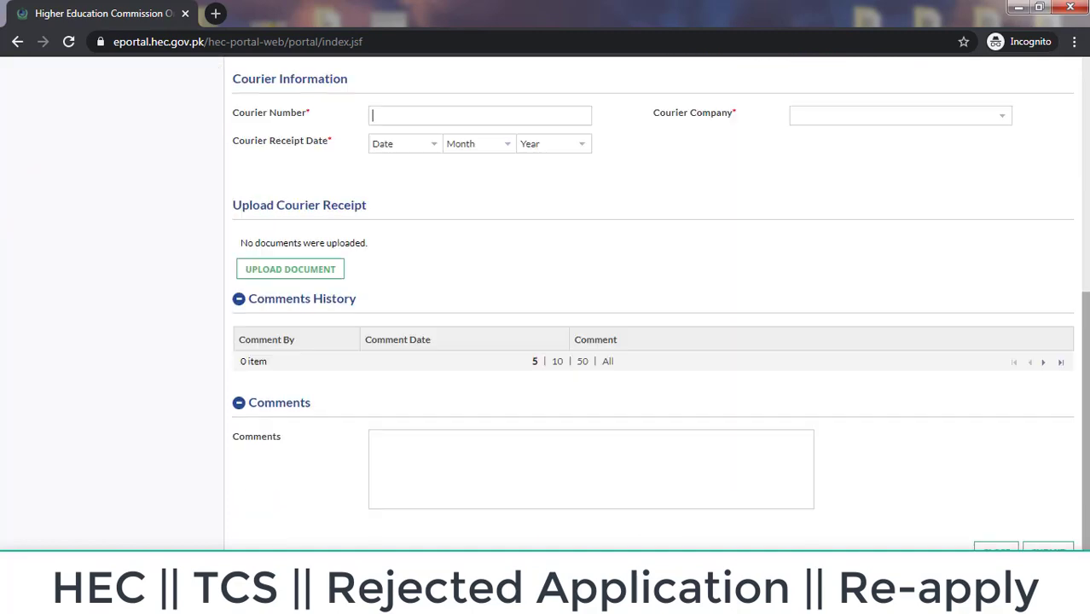
scroll(654, 303, up, 2)
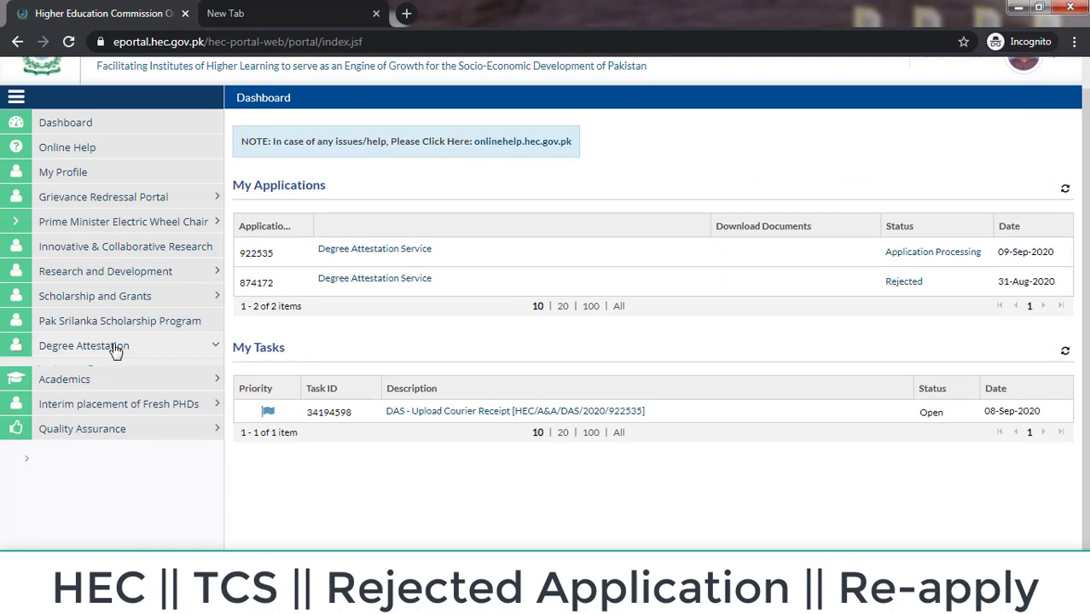
Step: Open Track Your Application, compare both applications' statuses and select the resubmitted one
click(109, 349)
click(100, 391)
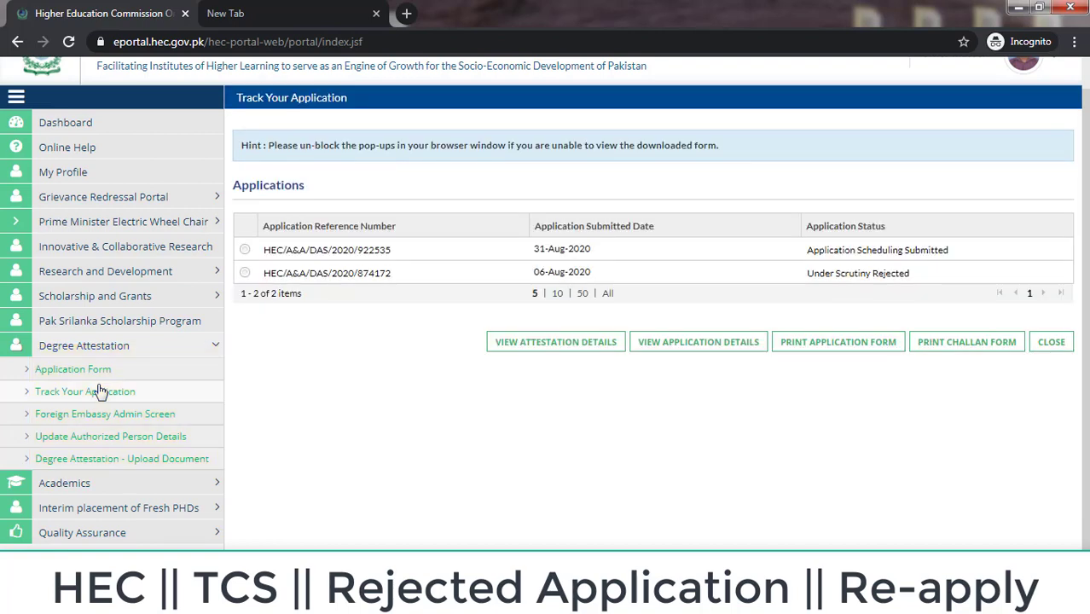
drag(805, 273, 912, 272)
drag(788, 248, 967, 258)
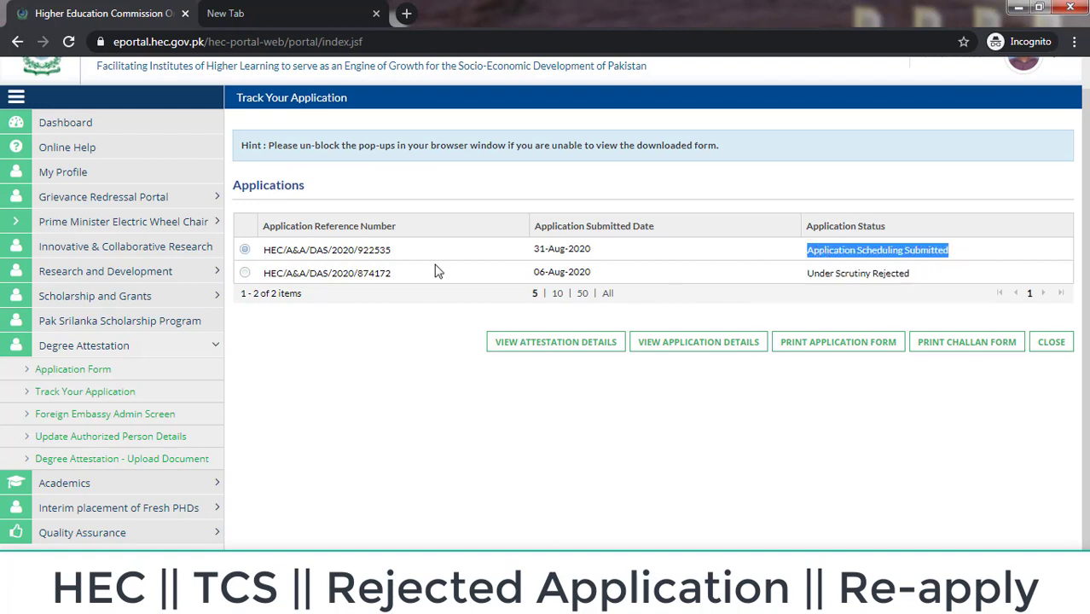
click(245, 273)
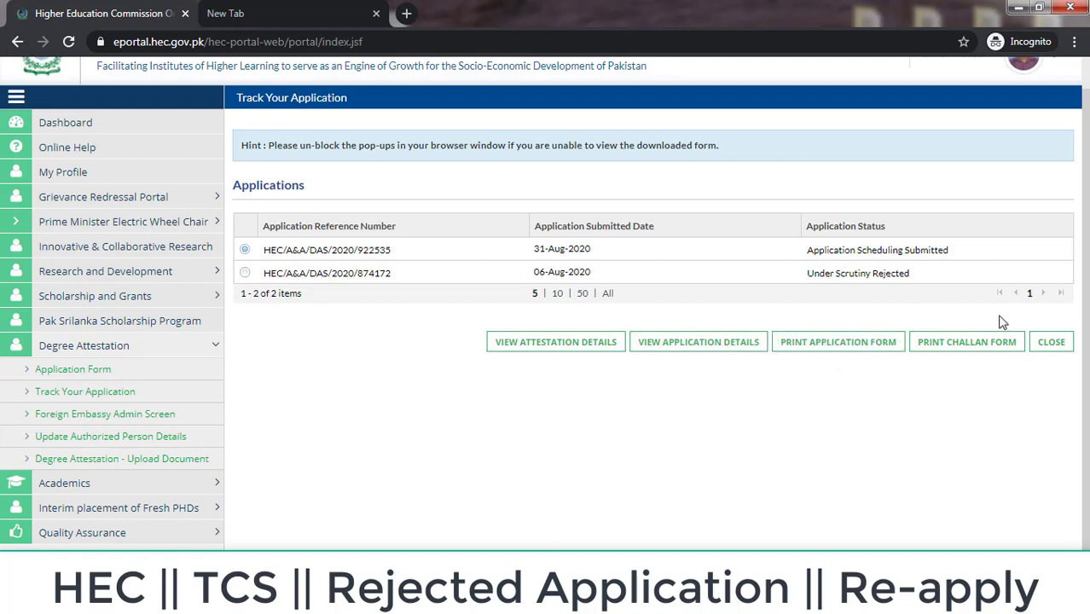
Step: Try Print Challan Form and highlight the warning that courier attestation has no challan
scroll(1088, 265, up, 1)
click(970, 386)
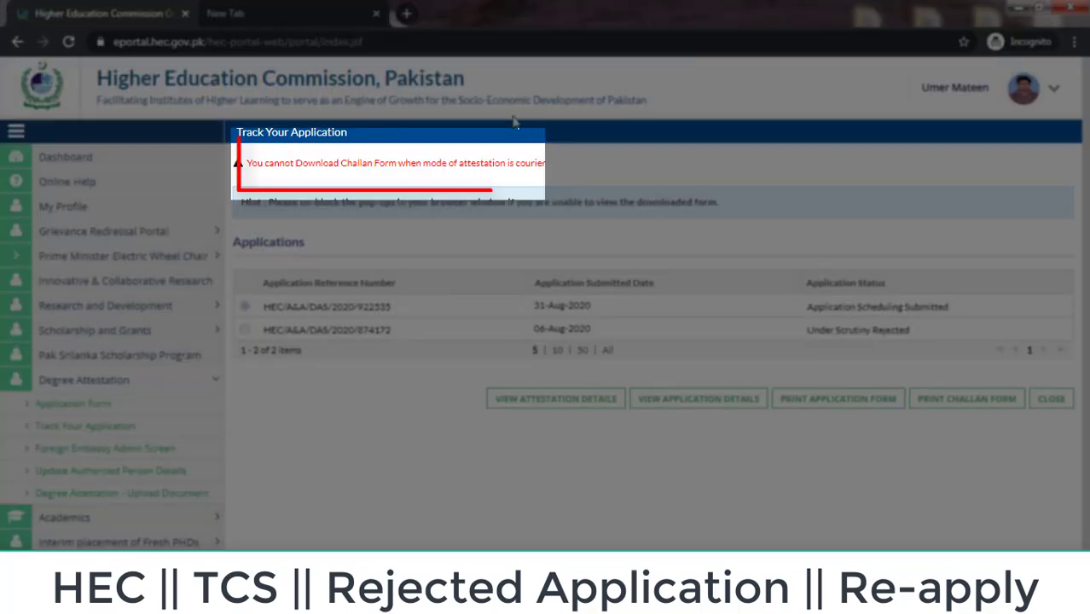
drag(551, 163, 249, 164)
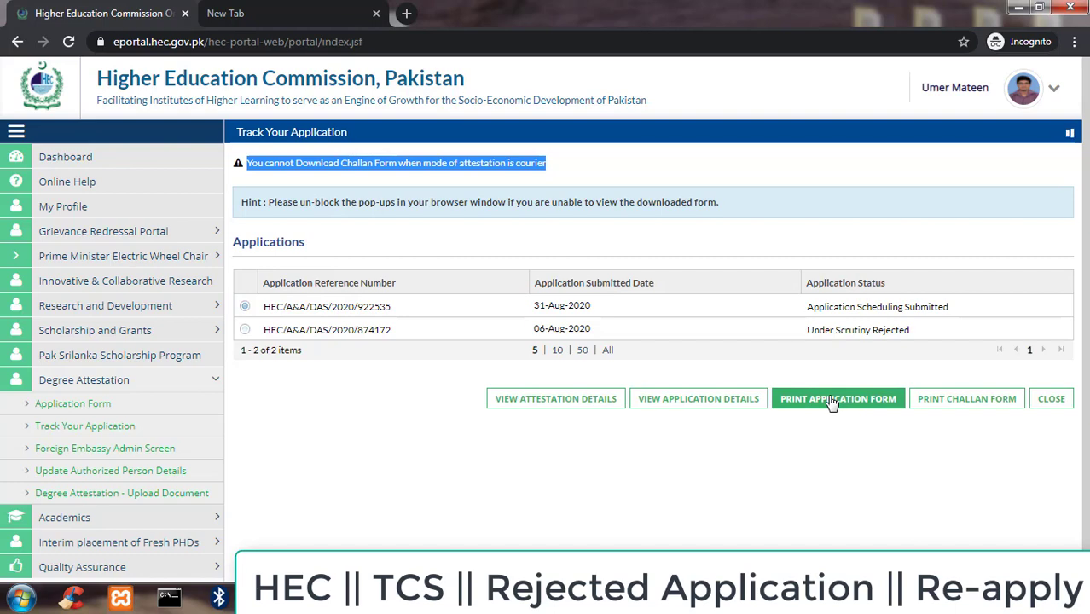
Step: Download the application form and open DASApplicationForm (6).pdf in its own tab
click(833, 399)
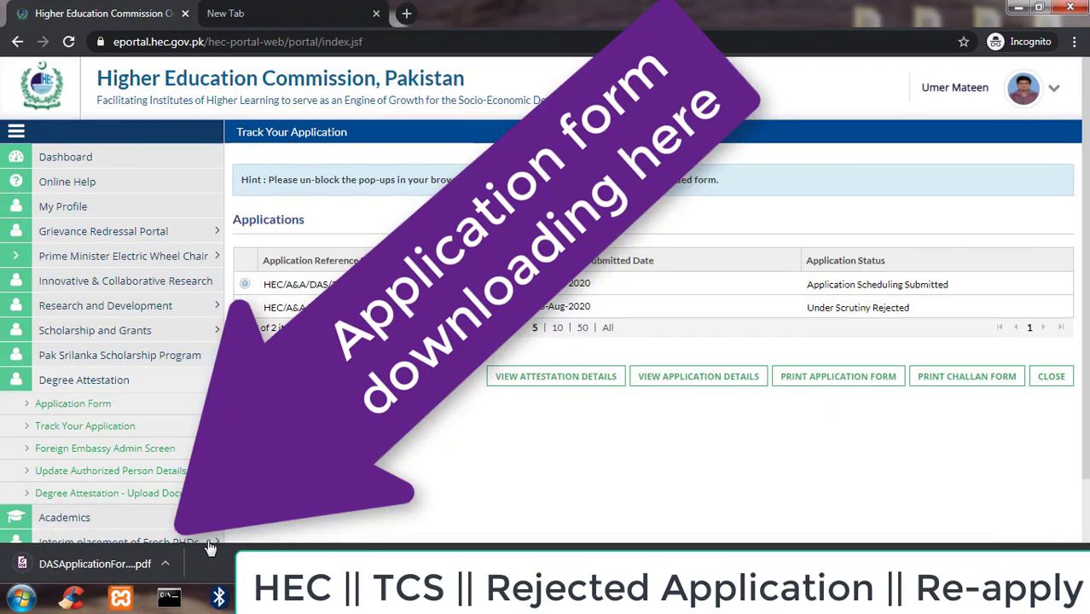
click(170, 561)
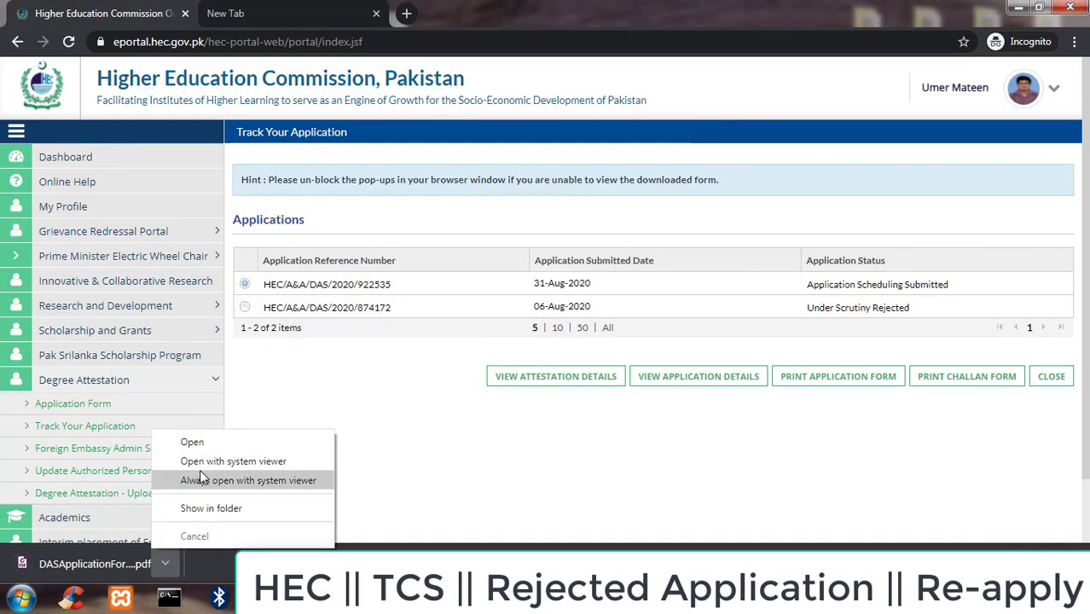
click(203, 441)
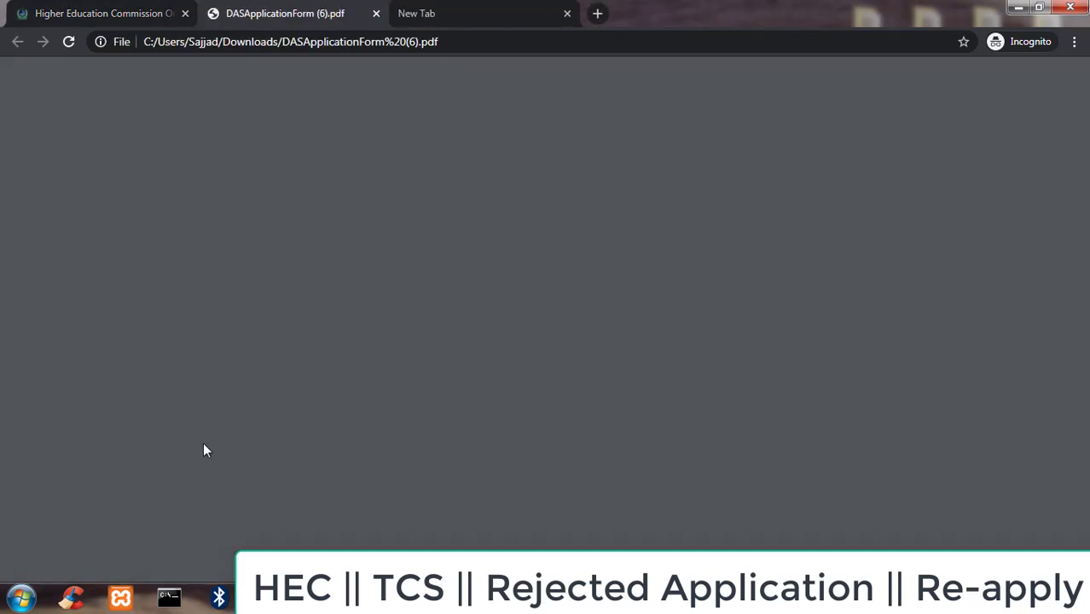
Step: Read through the application form PDF down to the signature section
scroll(203, 451, down, 1)
scroll(203, 449, down, 1)
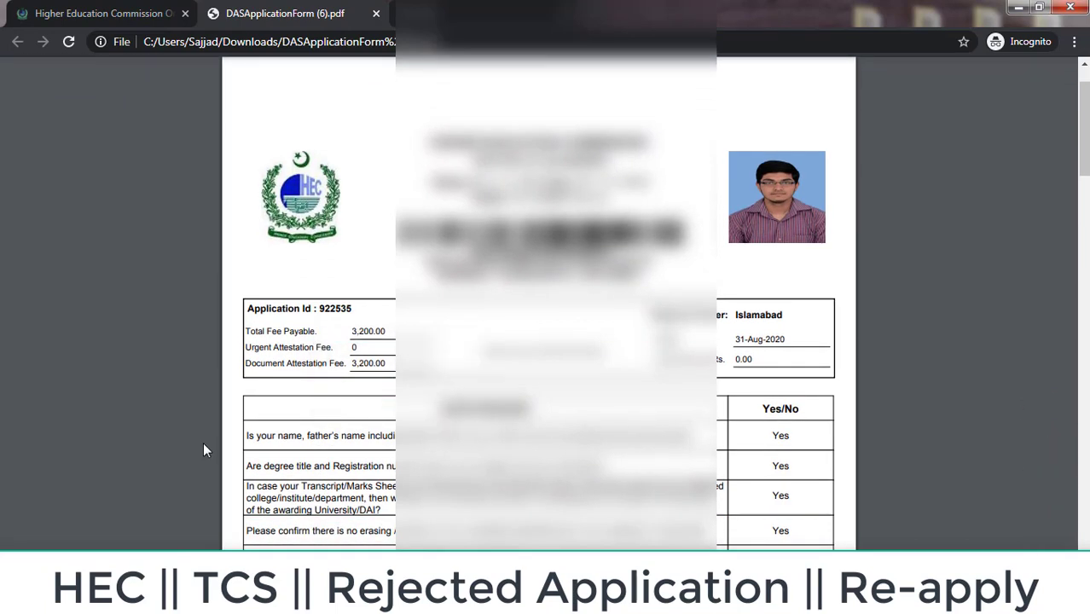
scroll(203, 450, down, 5)
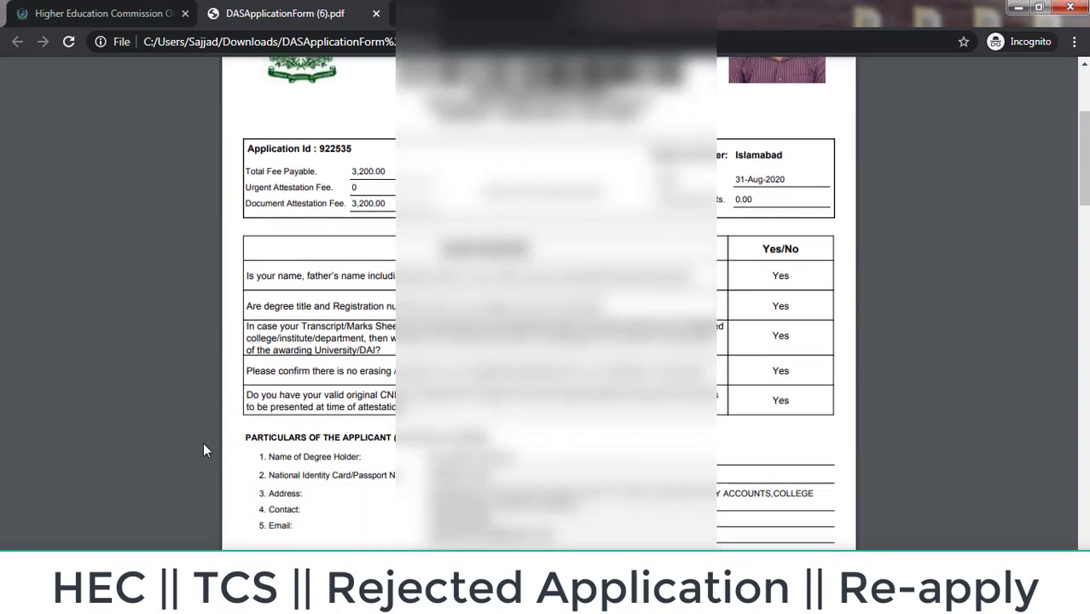
scroll(204, 450, down, 7)
scroll(203, 451, down, 10)
scroll(203, 451, down, 10)
scroll(203, 450, down, 5)
scroll(203, 451, down, 7)
scroll(203, 451, down, 7)
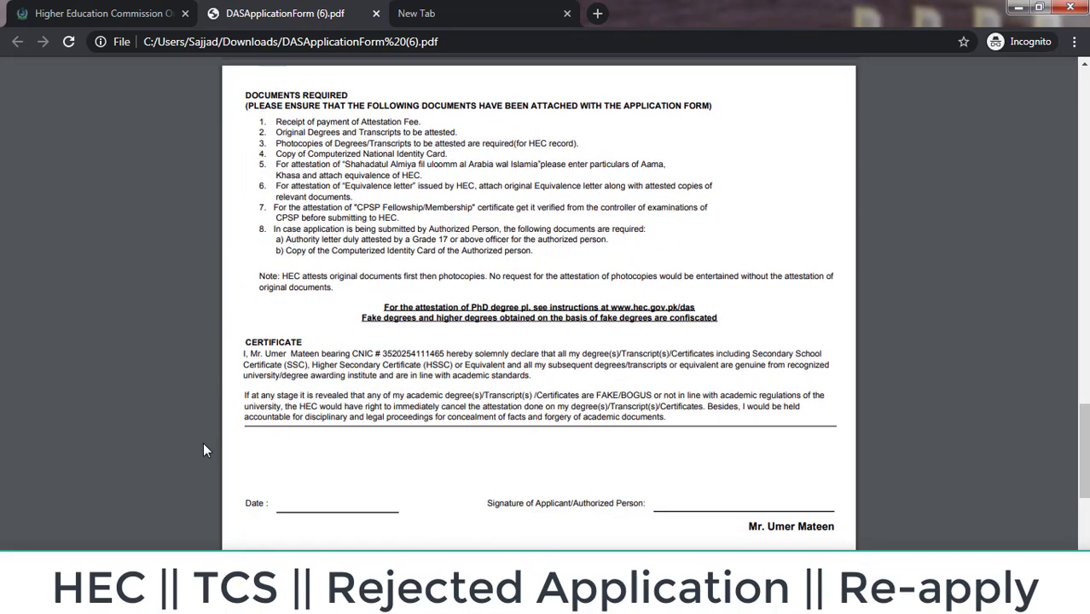
scroll(203, 451, down, 9)
scroll(203, 450, down, 1)
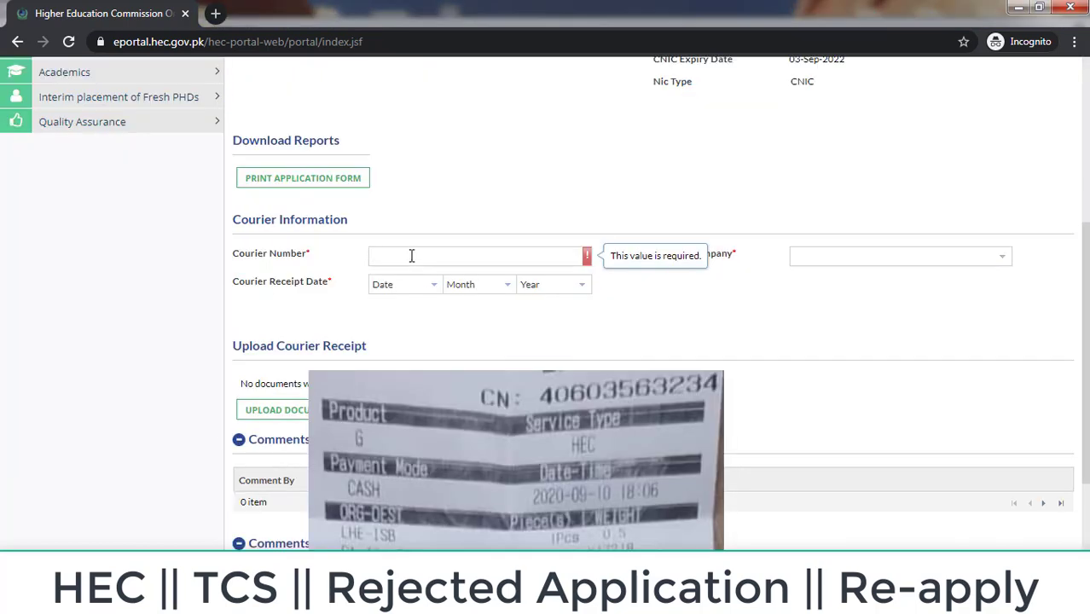
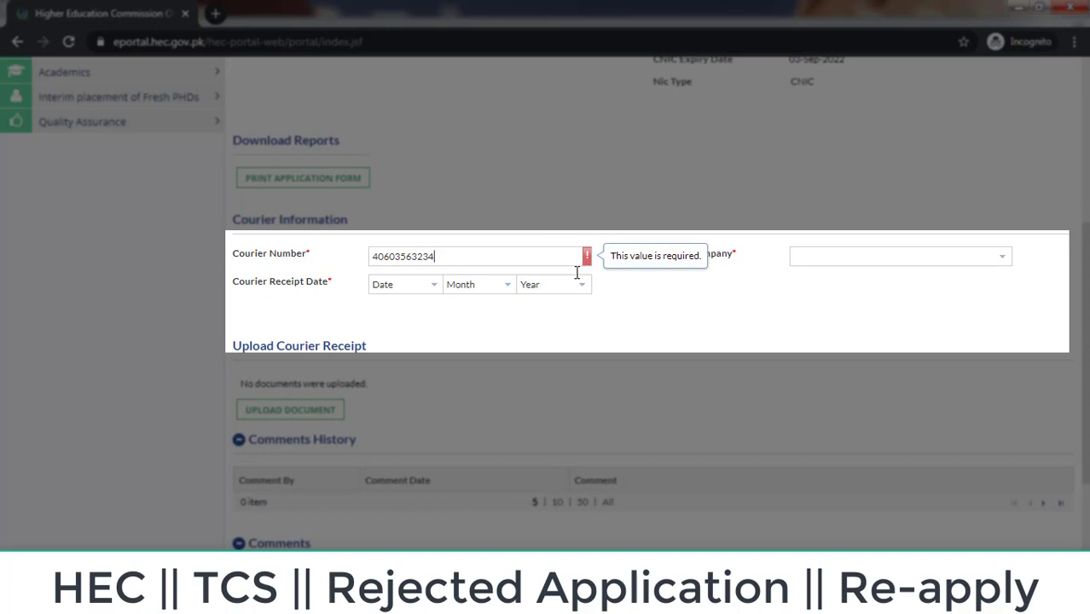
Step: Enter the receipt's consignment number and choose TCS as the courier company
click(841, 256)
click(1017, 257)
click(1007, 260)
click(1008, 261)
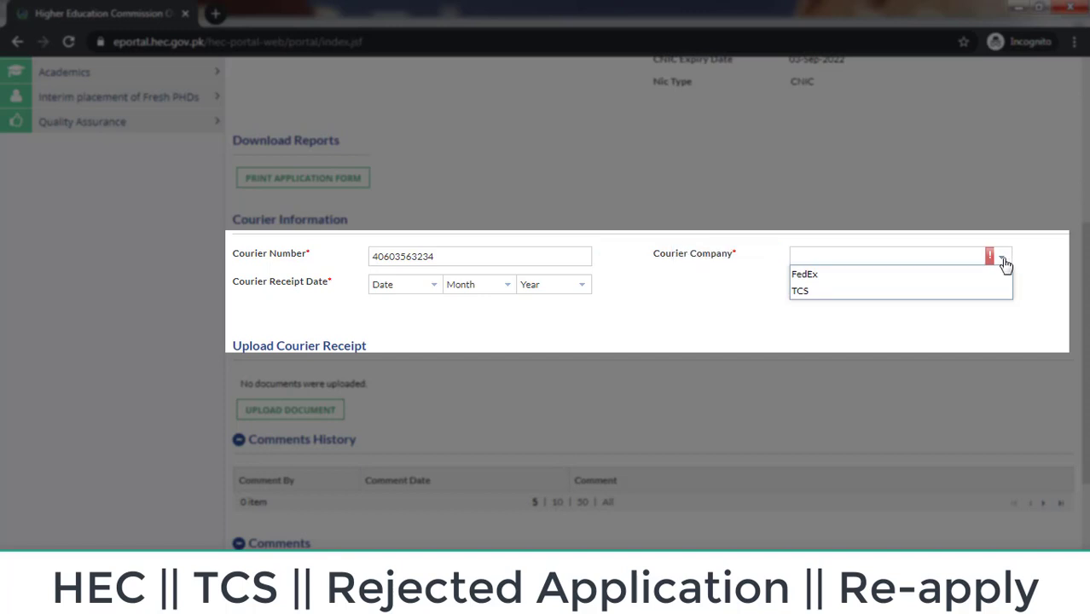
click(900, 293)
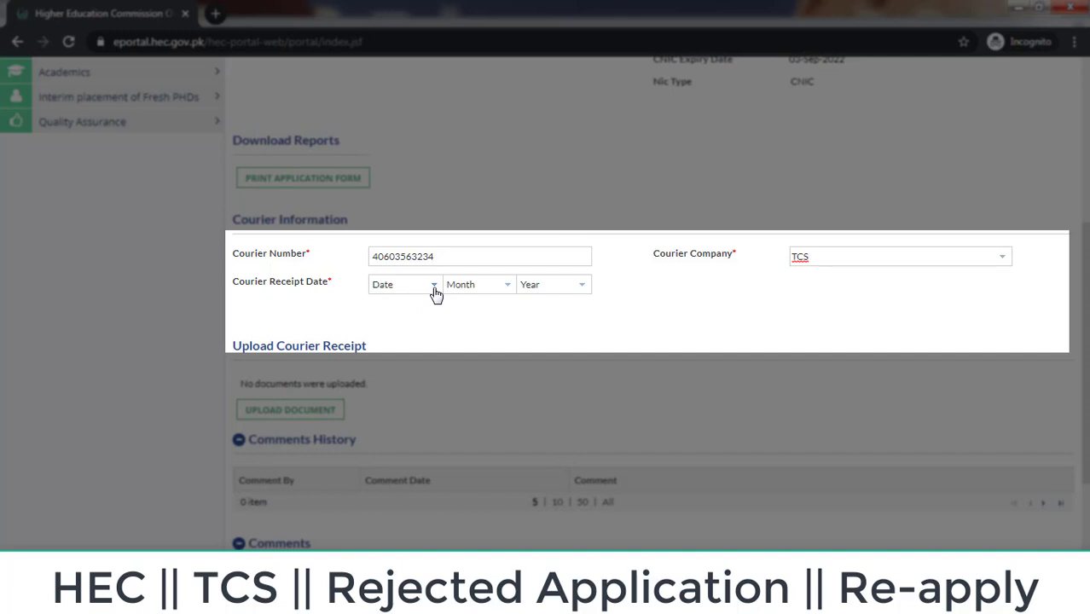
Step: Set the receipt date to 10 September 2020 and bring up the document upload form
click(582, 285)
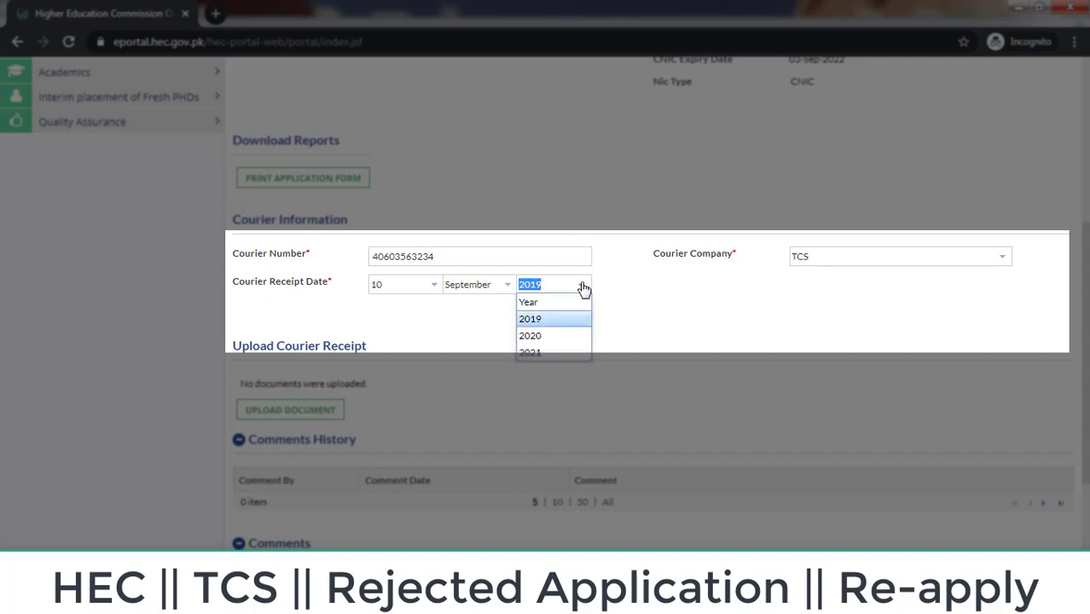
key(Down)
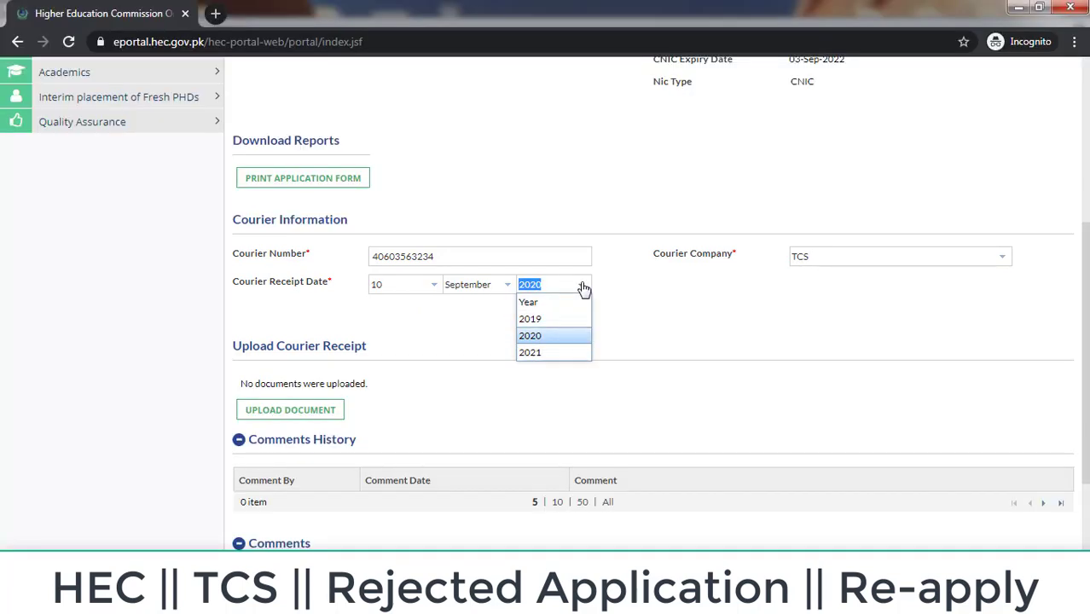
click(582, 287)
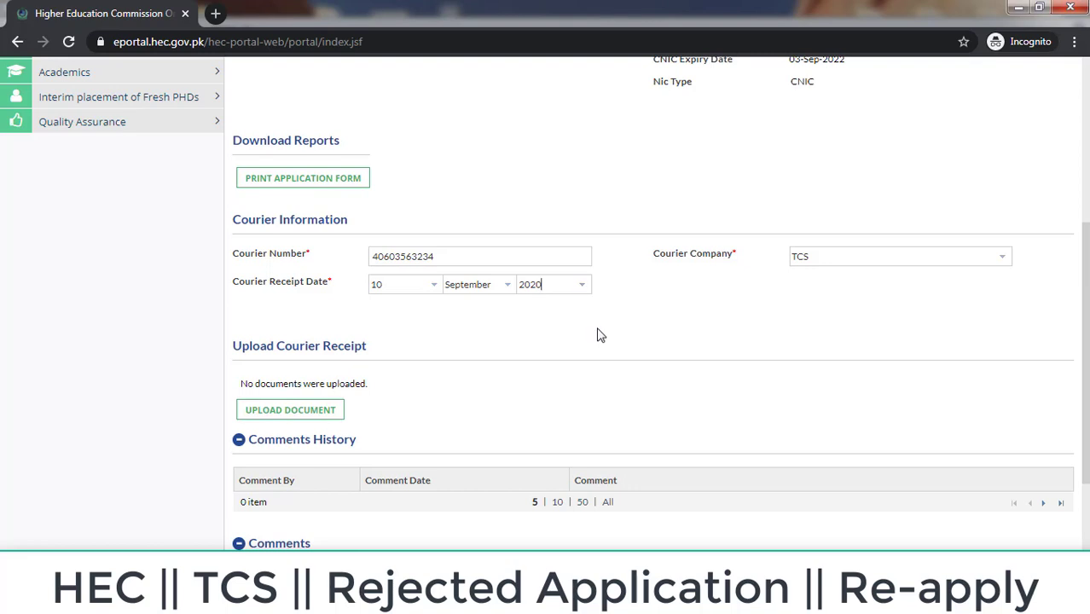
scroll(550, 356, down, 2)
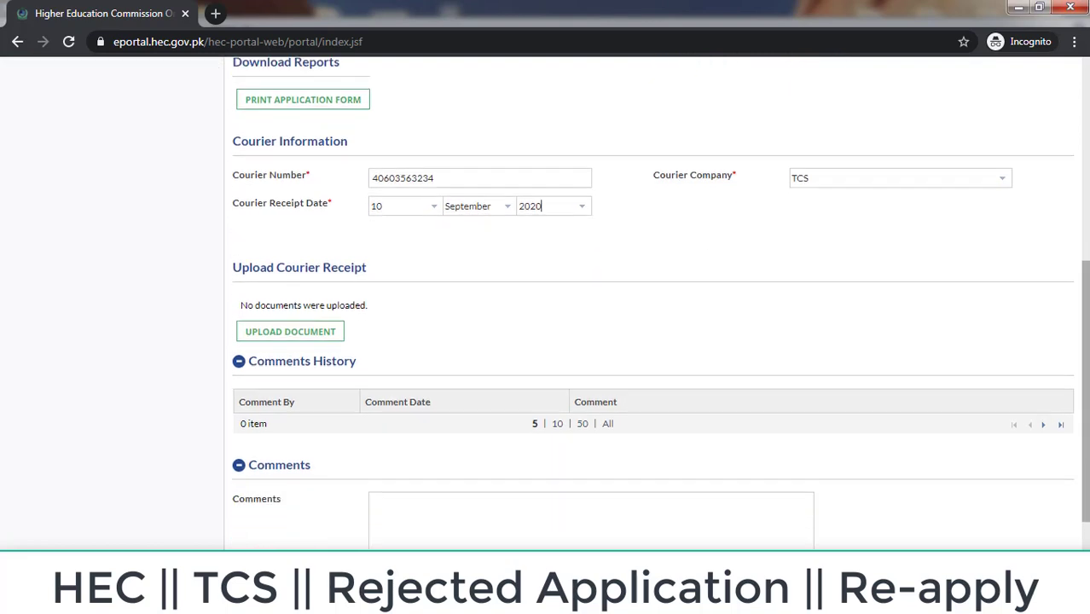
click(322, 338)
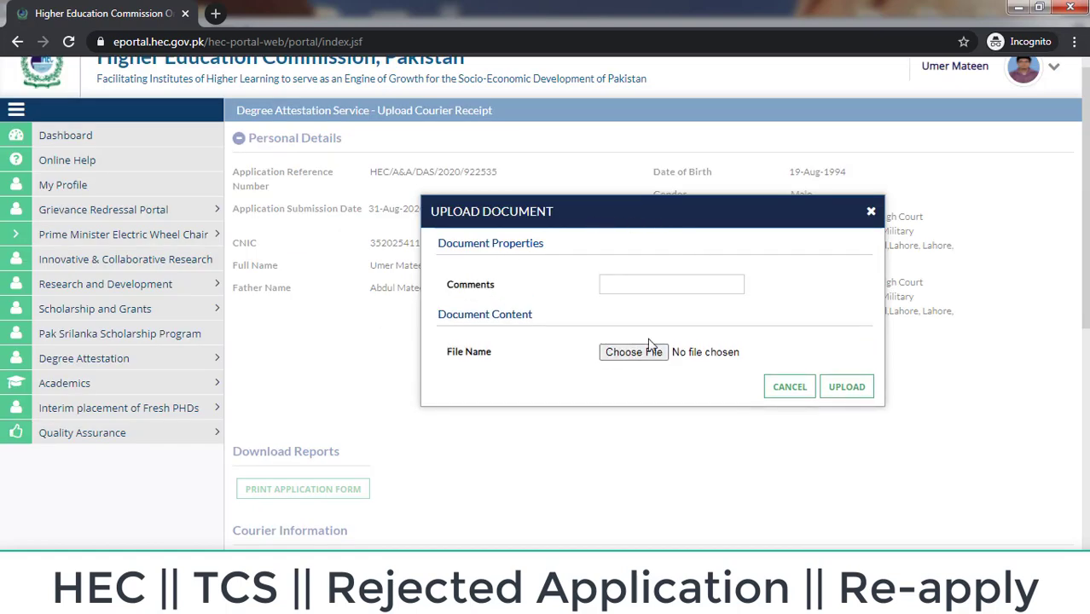
Step: Upload receipt.jpg as the courier receipt with the comment 'rec'
text(rec)
click(633, 354)
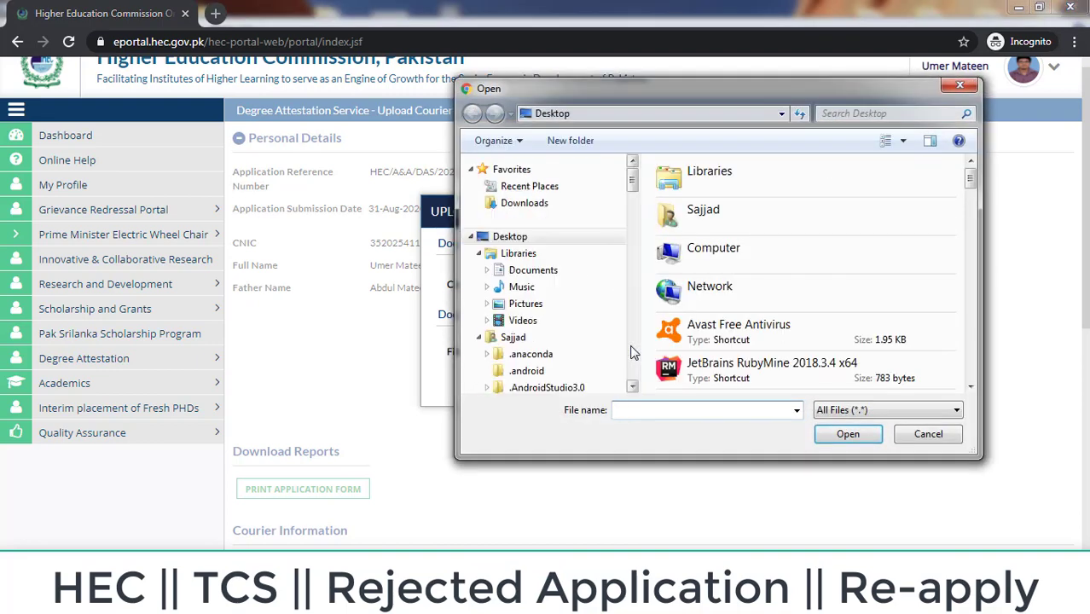
text(re)
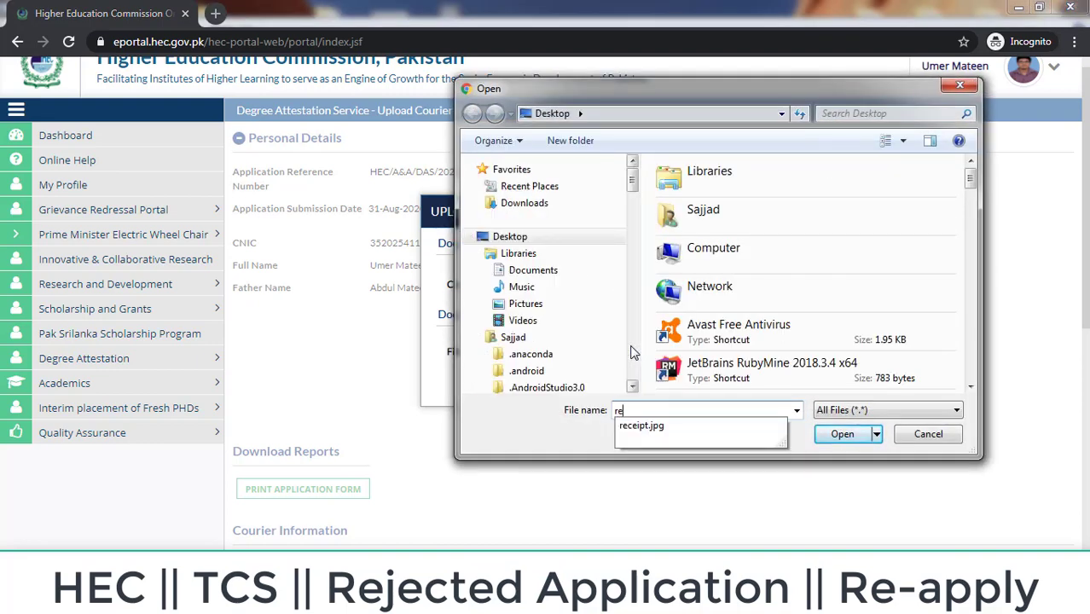
click(656, 427)
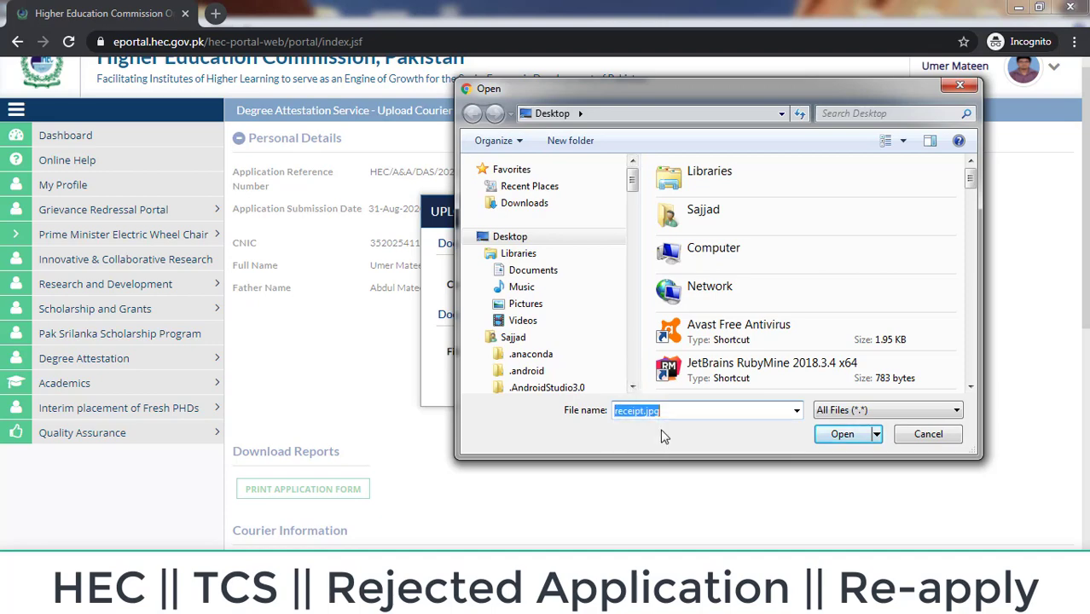
click(840, 435)
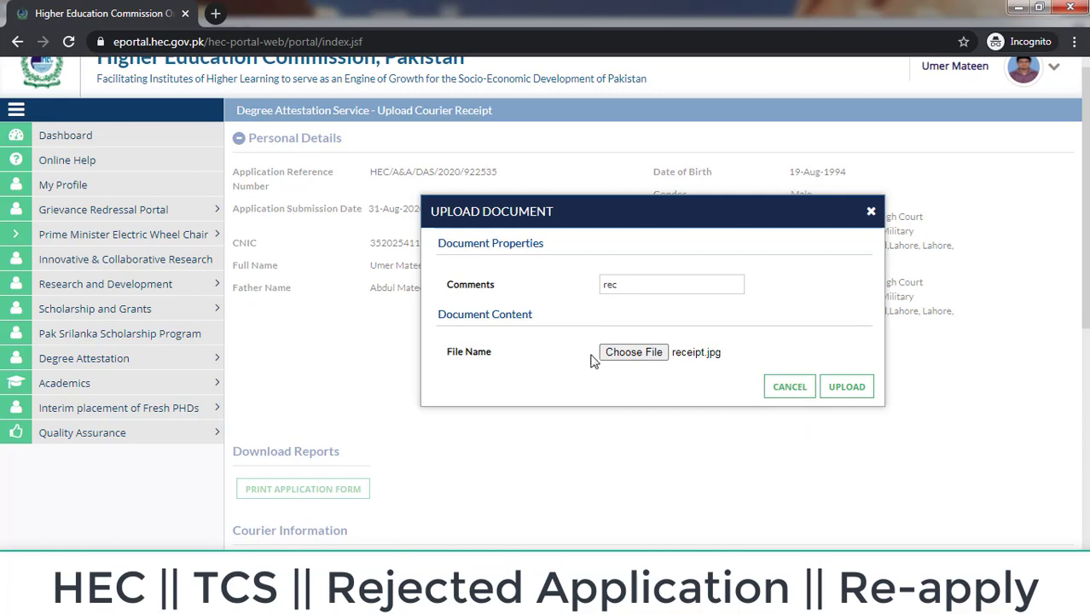
click(838, 390)
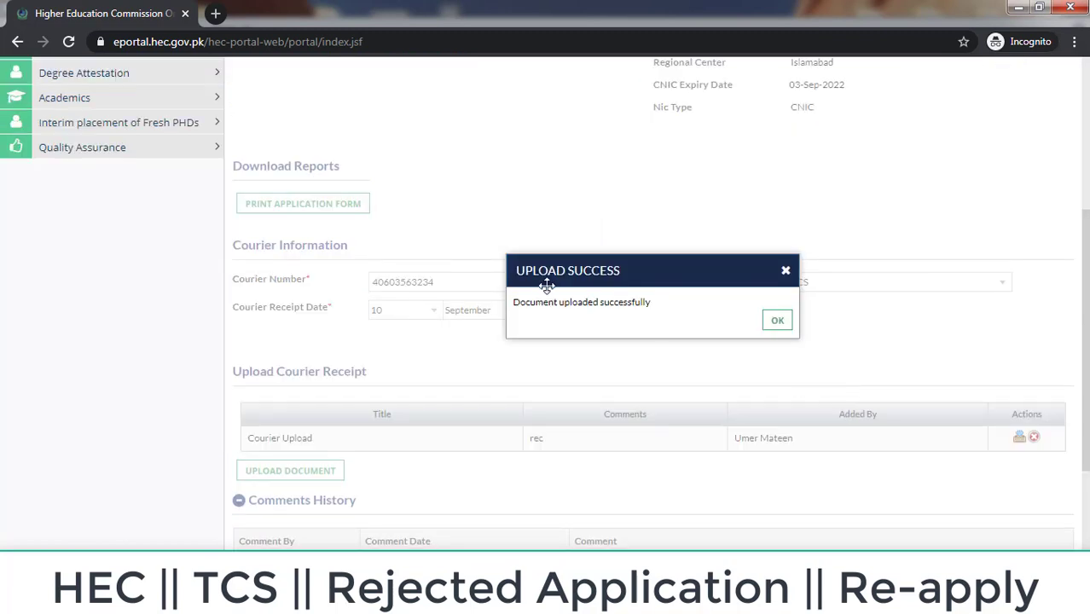
click(776, 321)
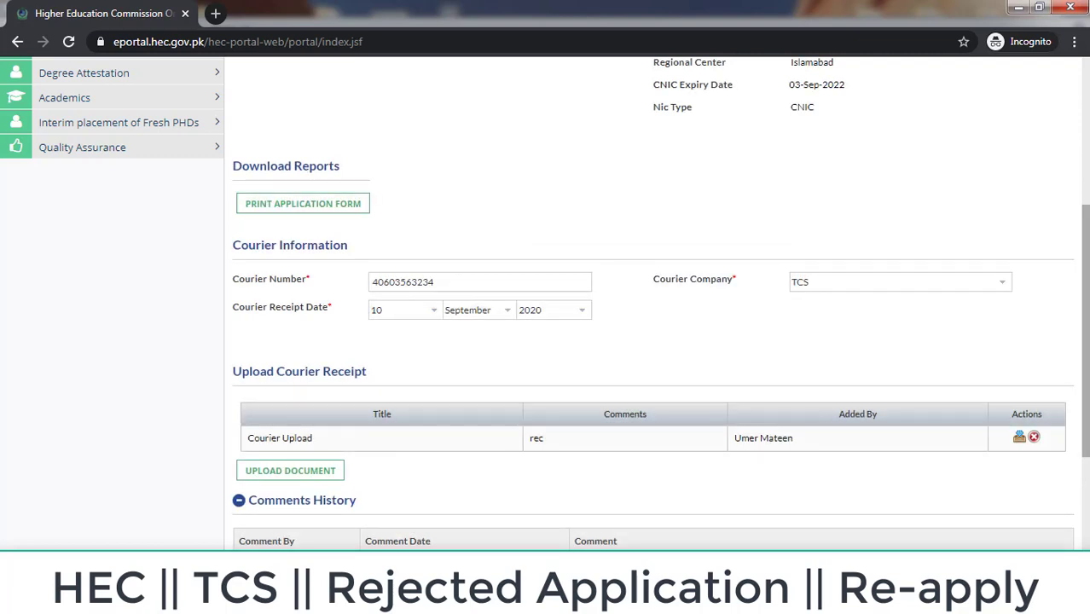
Step: Submit the courier receipt task, confirming with YES
scroll(544, 304, down, 3)
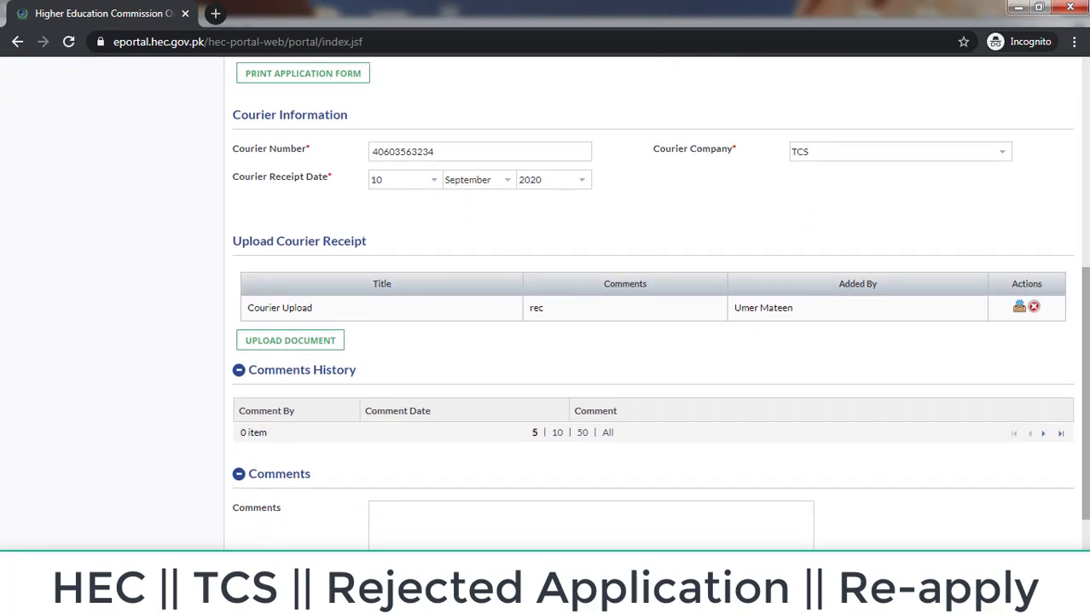
scroll(657, 303, down, 1)
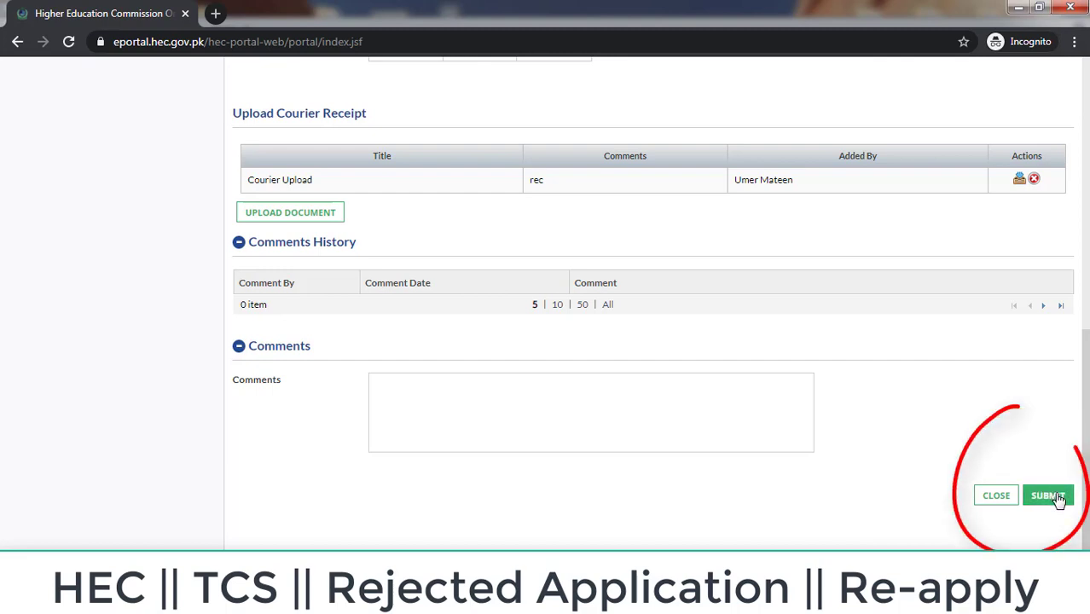
click(1055, 498)
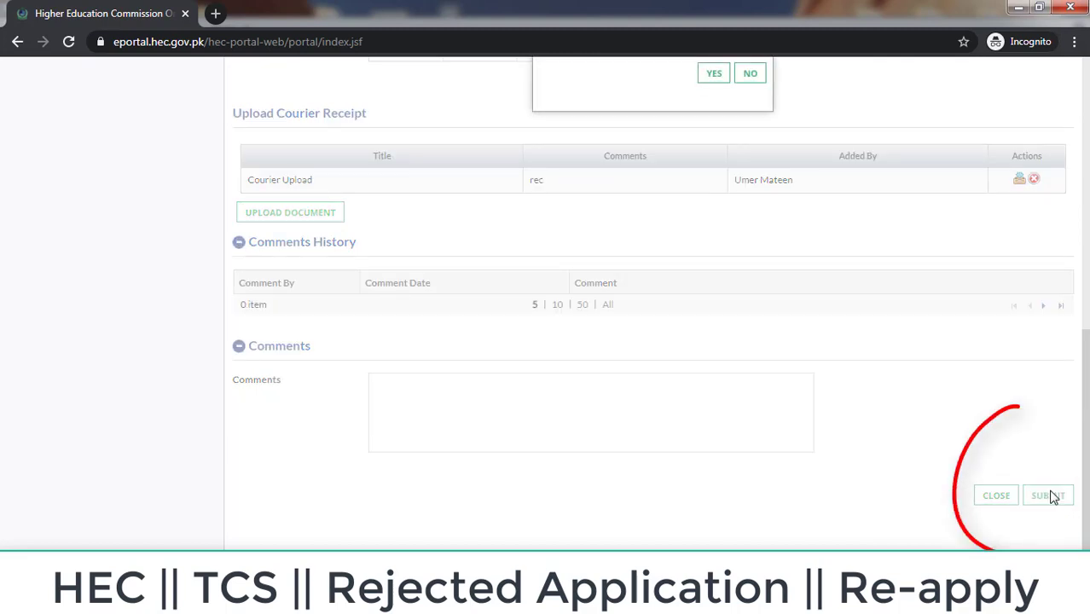
drag(1085, 488, 1085, 375)
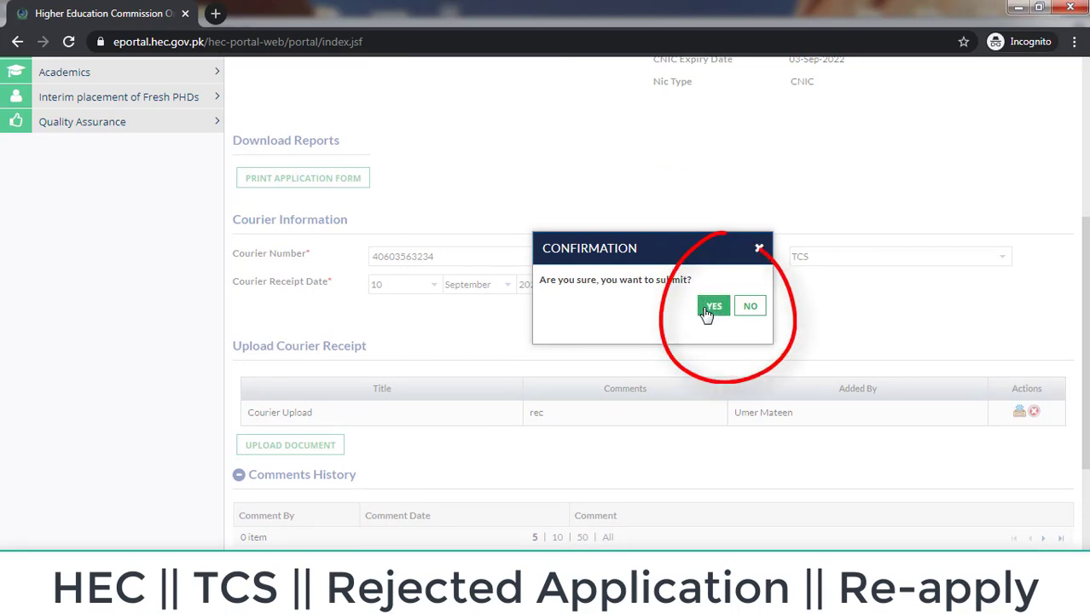
click(712, 314)
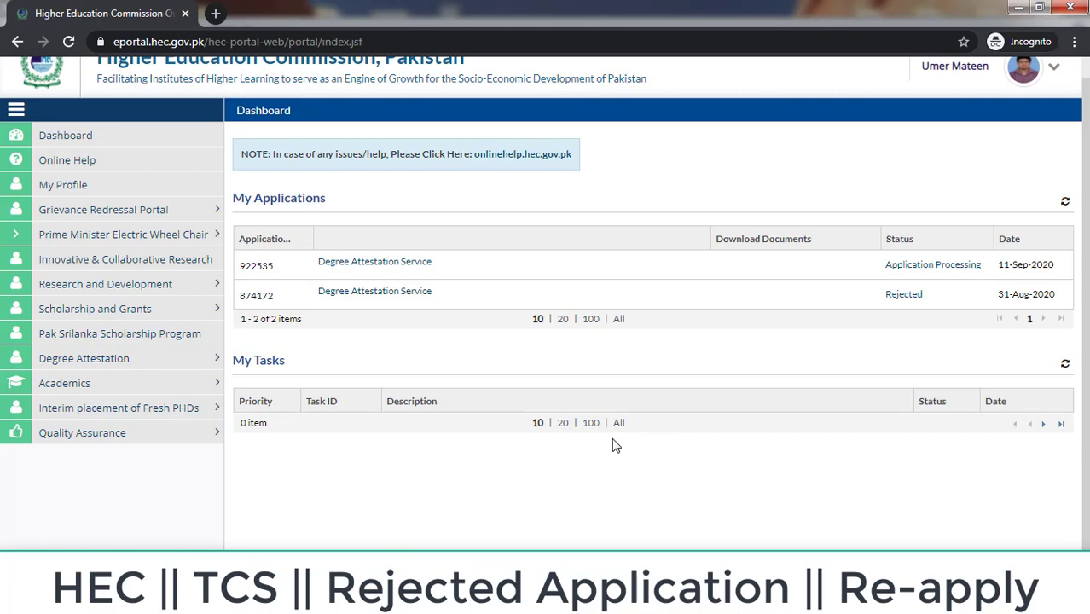
scroll(616, 445, up, 1)
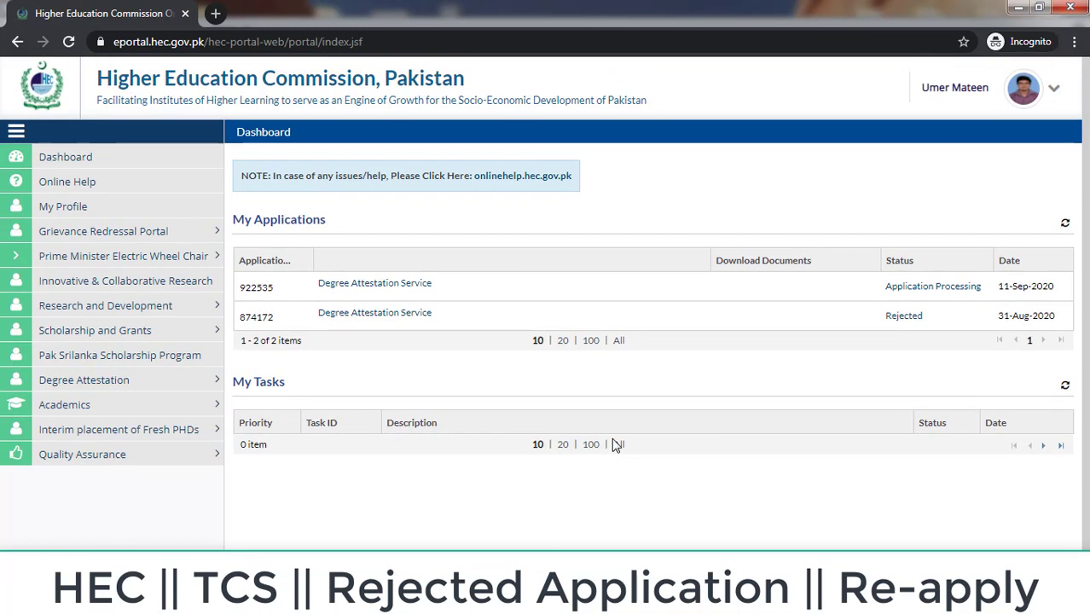